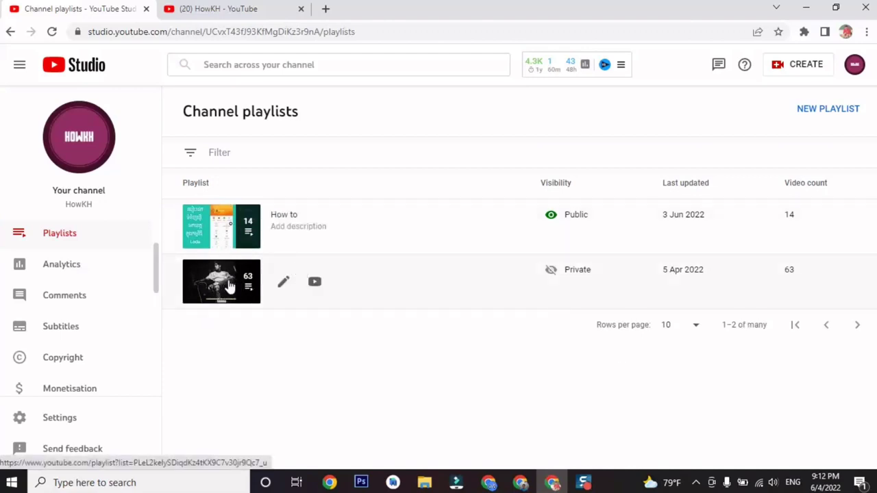
Delete the private 63-video Hi playlist, then close the Library tab and return to Studio.
click(285, 284)
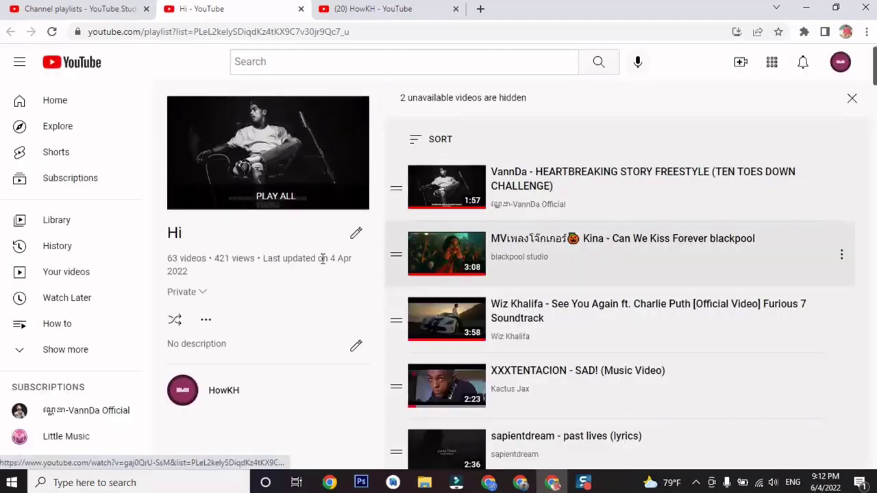
click(206, 319)
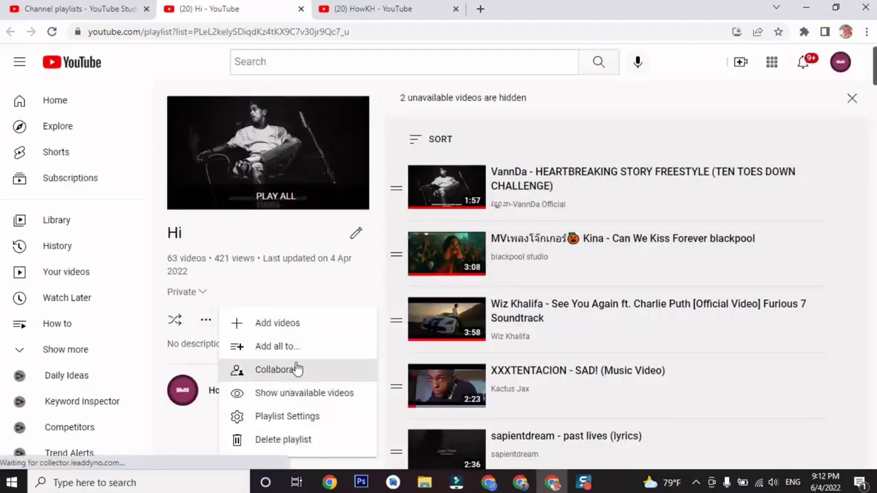
click(288, 438)
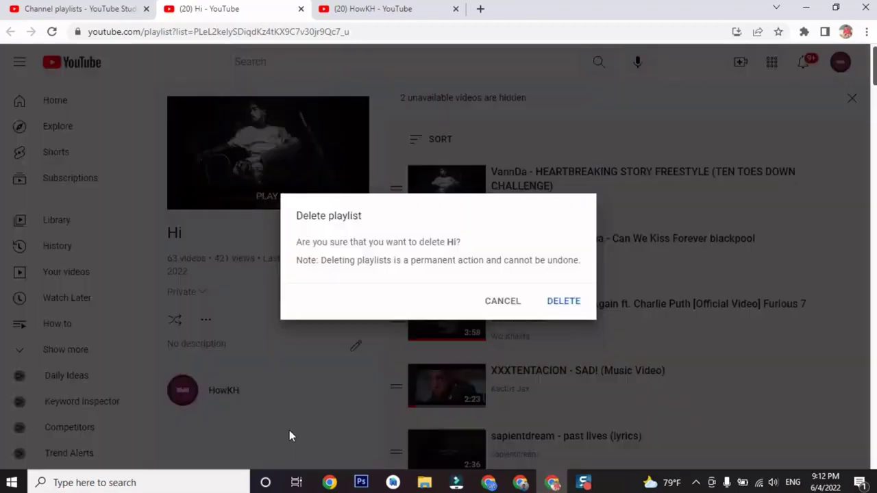
click(572, 302)
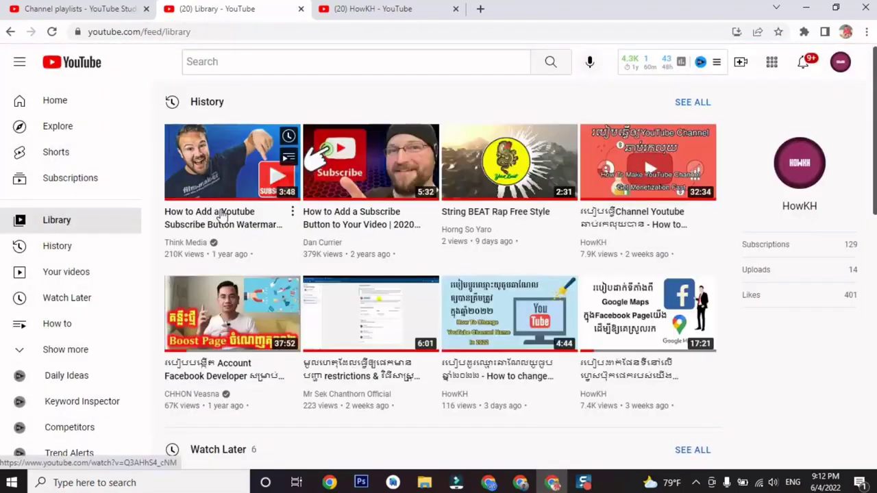
click(106, 8)
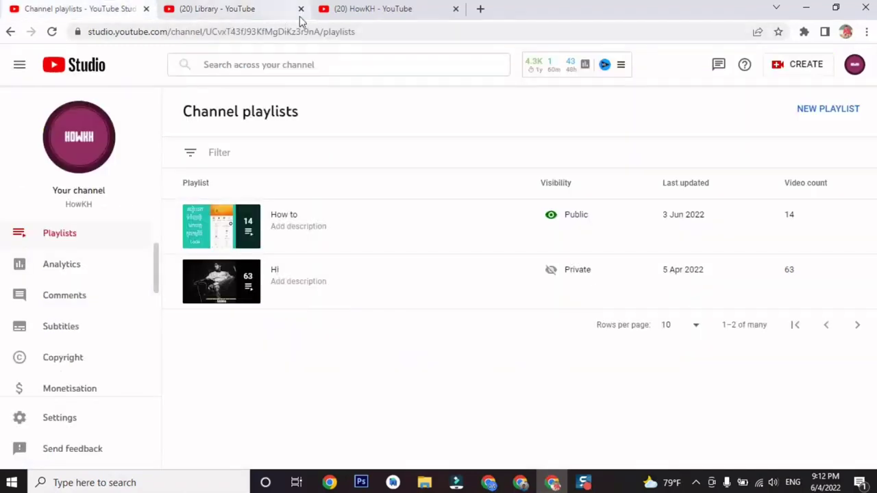
click(301, 9)
Refresh the playlists list, then go to Channel monetisation and scroll to APPLY NOW.
click(51, 32)
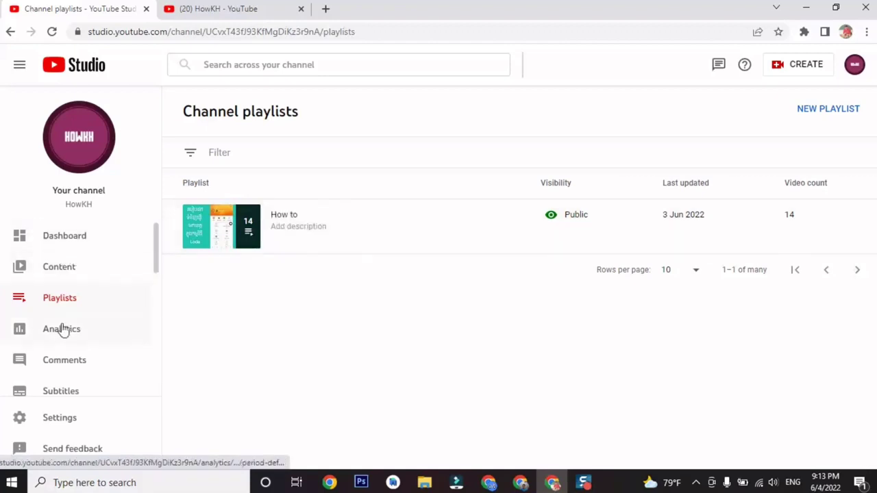
scroll(73, 361, down, 2)
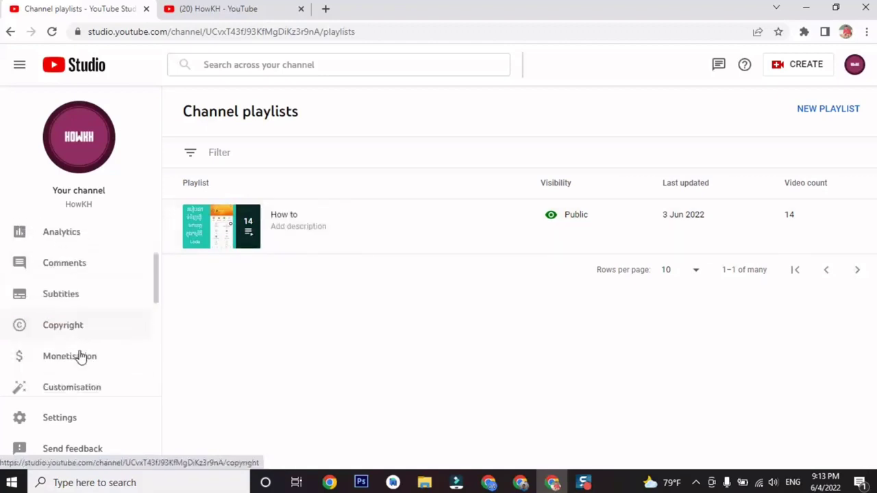
click(88, 326)
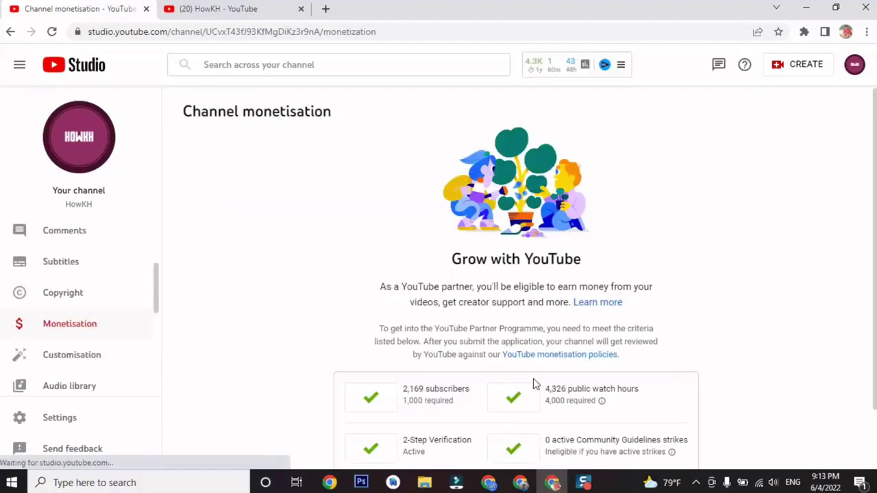
scroll(575, 353, down, 1)
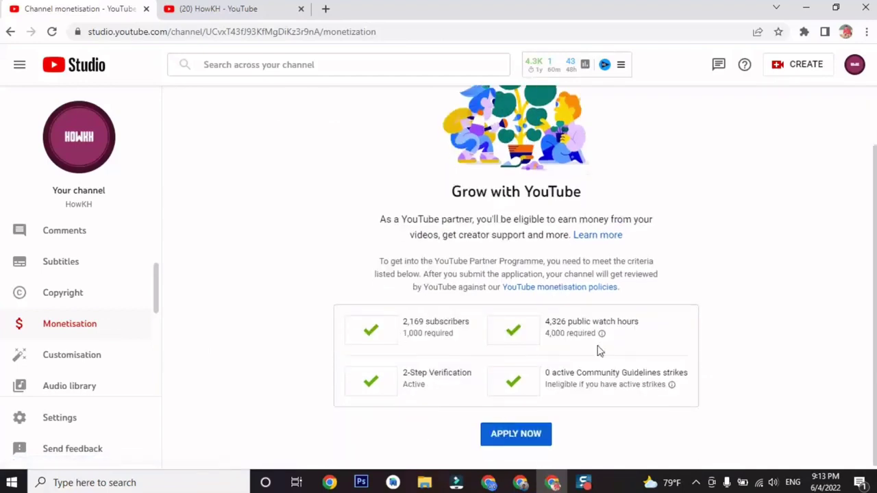
Apply to the YouTube Partner Programme and accept its terms in Step 1.
click(520, 435)
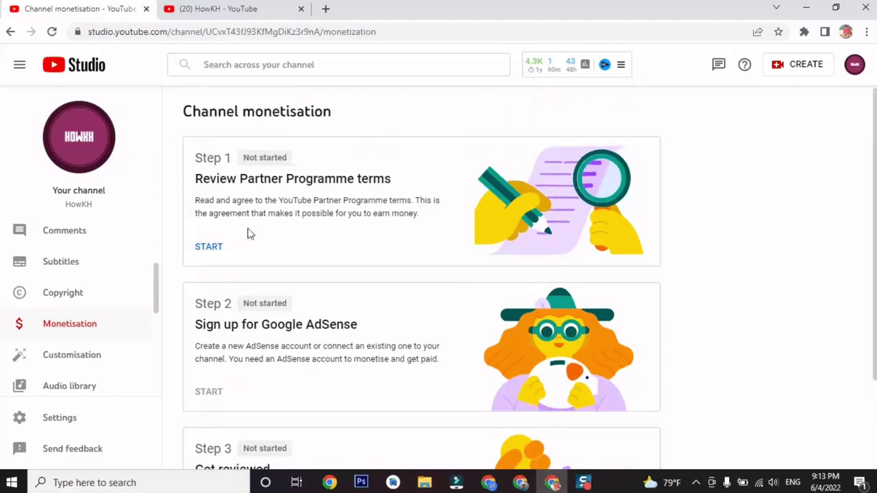
click(202, 248)
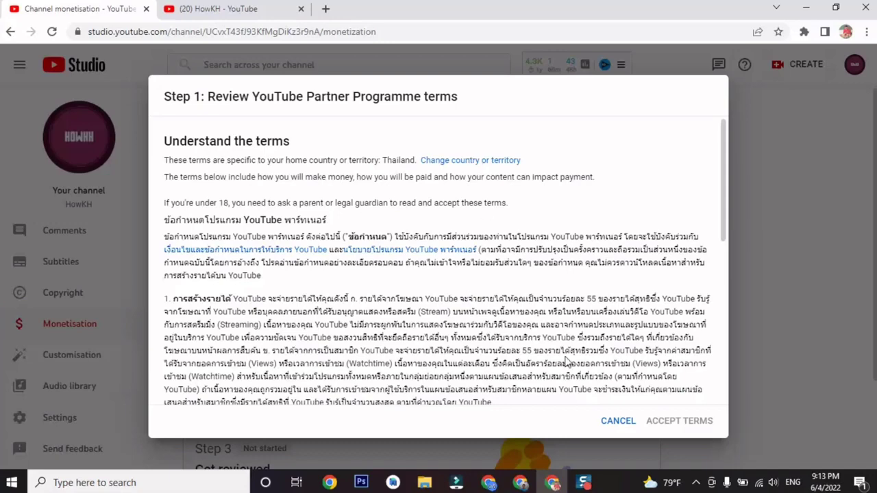
scroll(565, 359, down, 10)
click(169, 378)
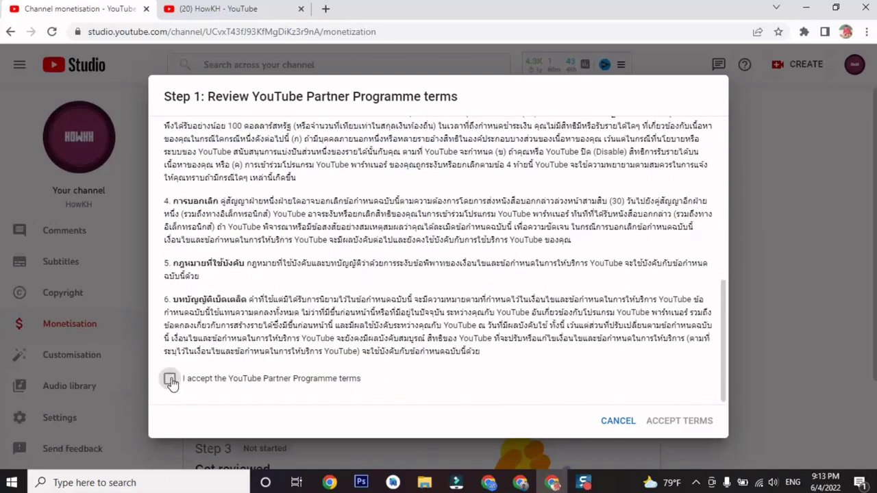
click(676, 424)
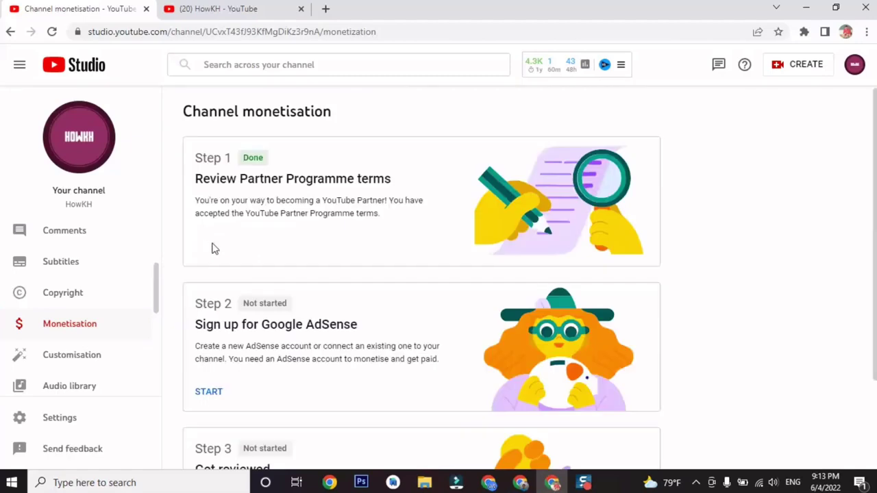
Start Step 2, answer 'No, I don't have an existing account', and continue to AdSense.
scroll(222, 370, down, 1)
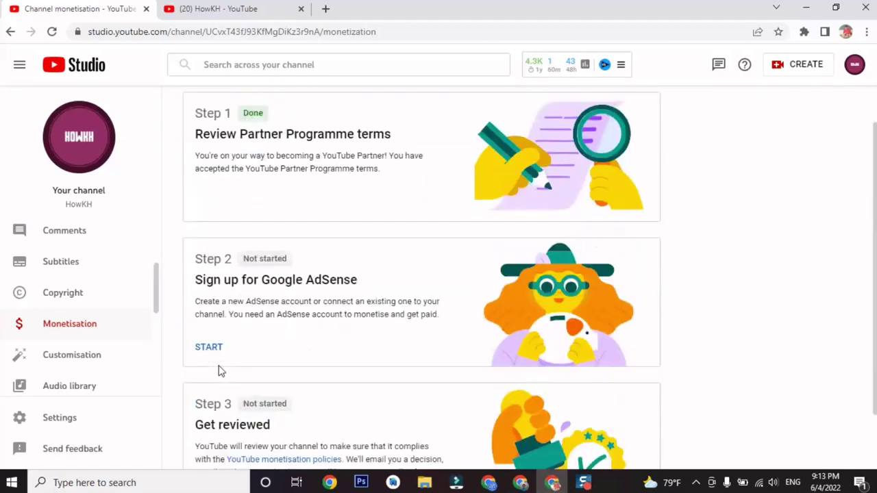
click(210, 328)
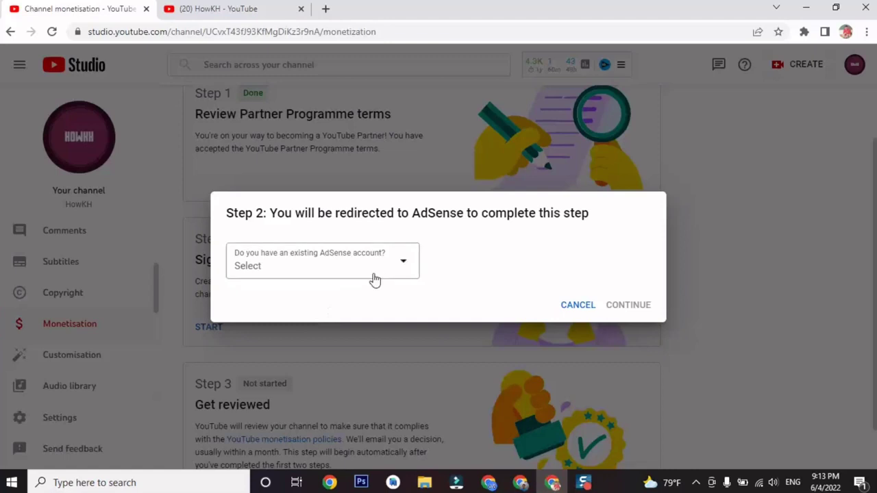
click(381, 276)
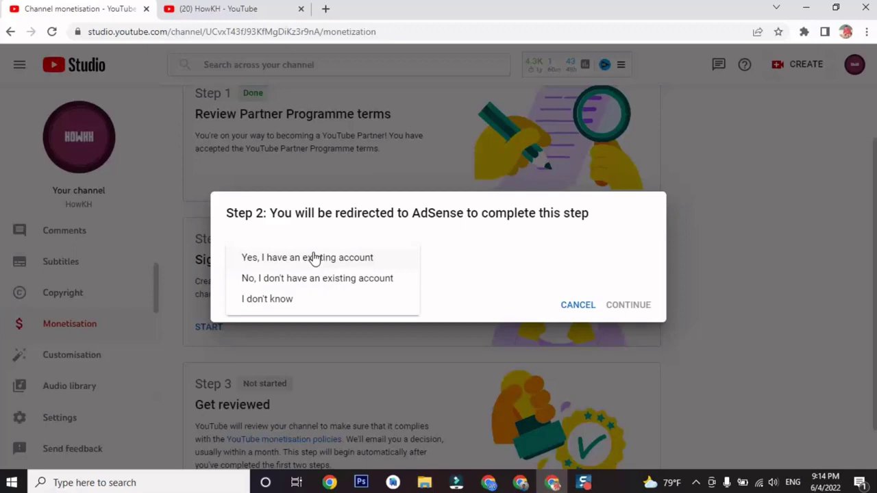
click(357, 278)
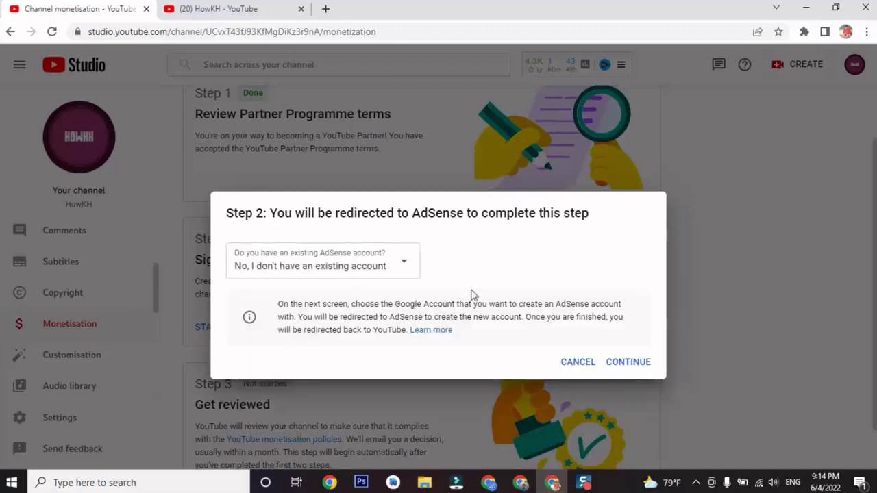
click(613, 364)
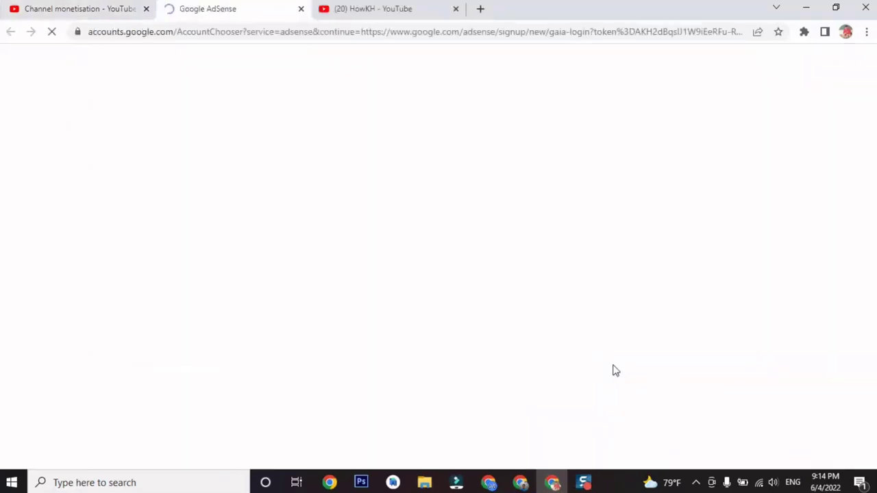
Sign in to AdSense with the Google account and opt in to help and performance suggestions.
click(462, 220)
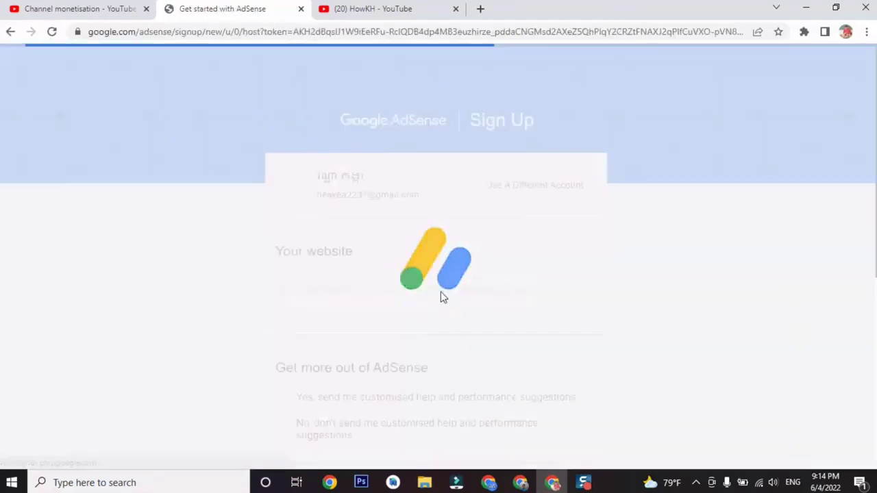
scroll(363, 315, down, 3)
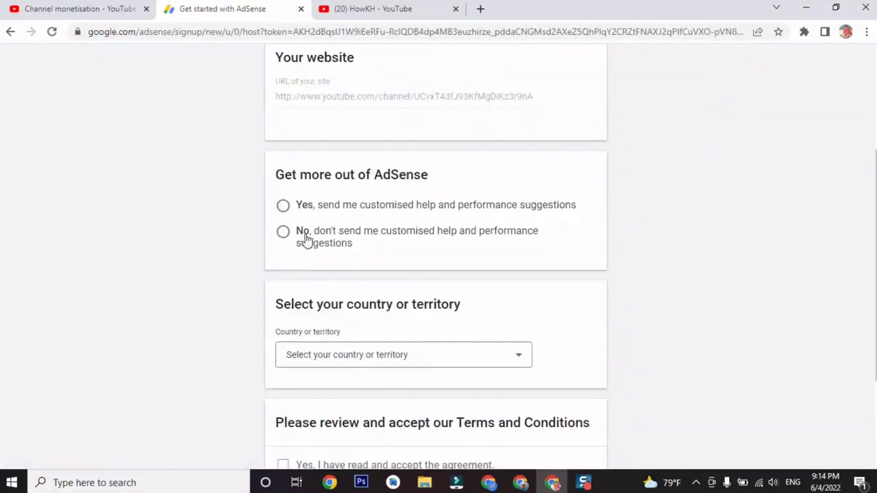
click(286, 207)
scroll(385, 259, down, 1)
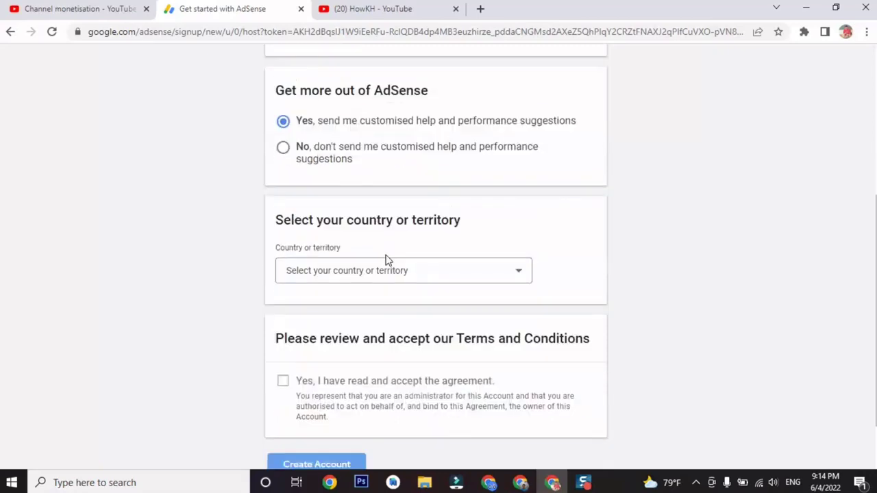
scroll(385, 259, down, 1)
Set the country to Cambodia, accept the AdSense terms and create the account.
click(399, 233)
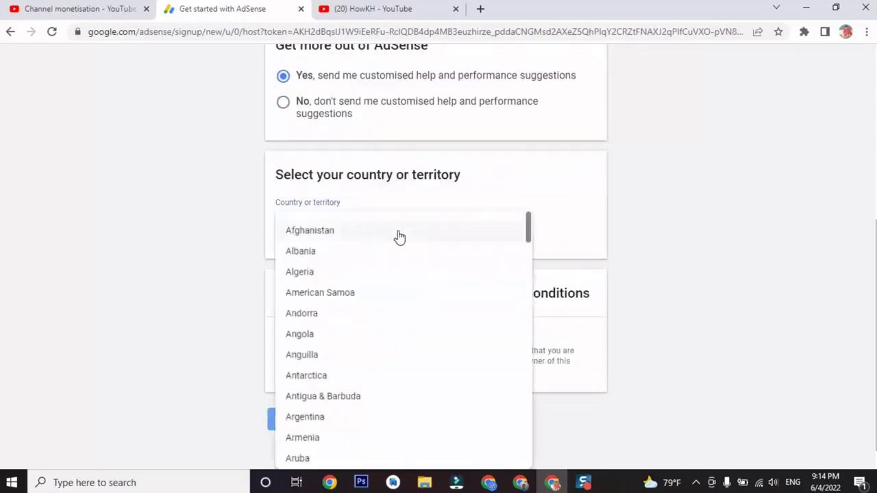
scroll(399, 237, down, 6)
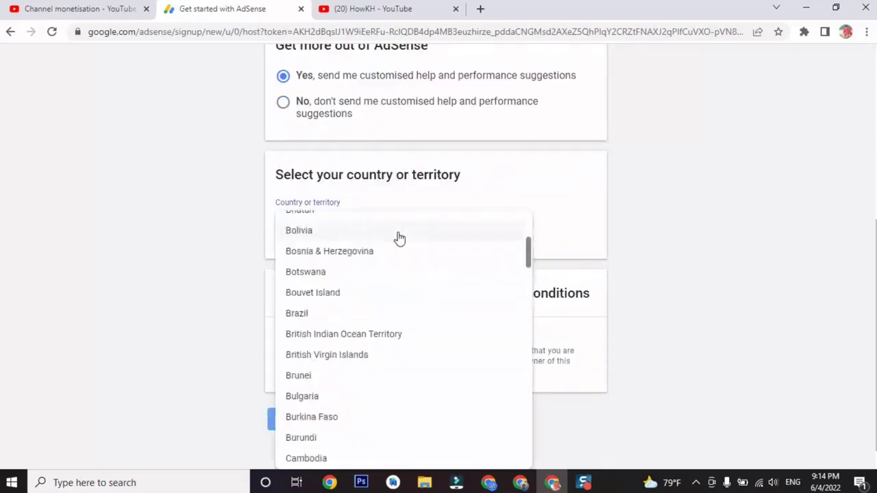
click(390, 458)
scroll(415, 301, down, 3)
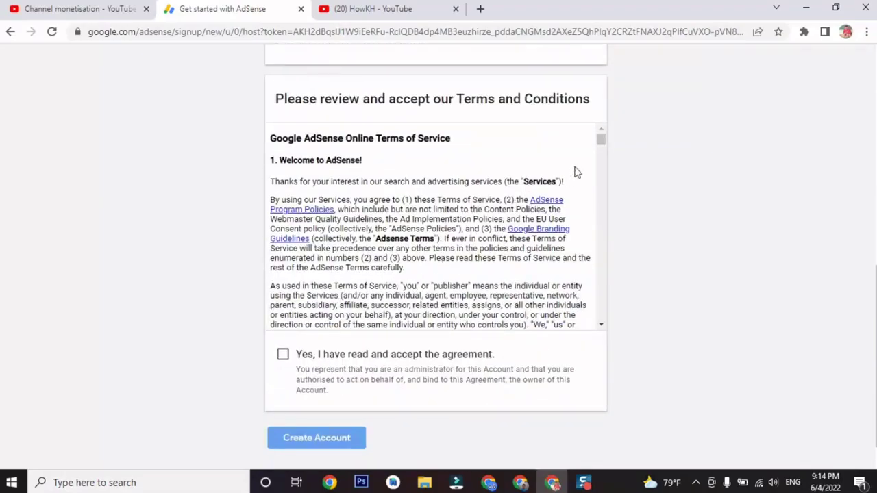
drag(601, 141, 597, 328)
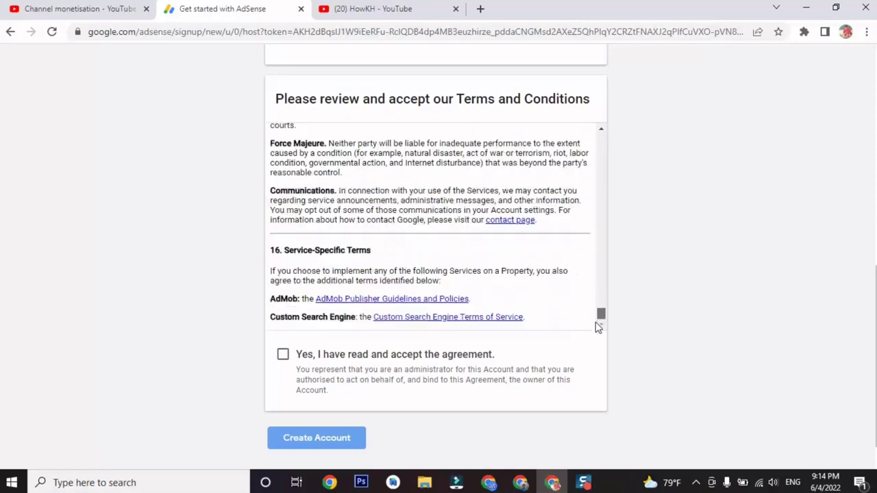
click(283, 356)
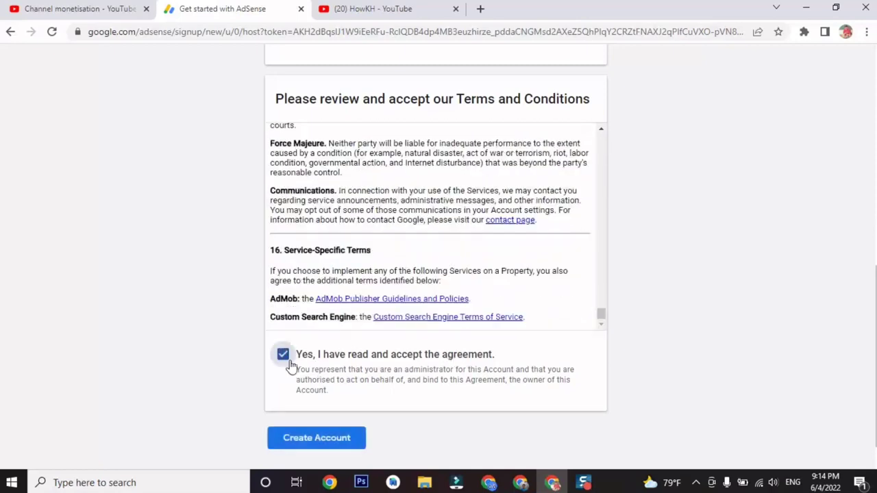
click(338, 447)
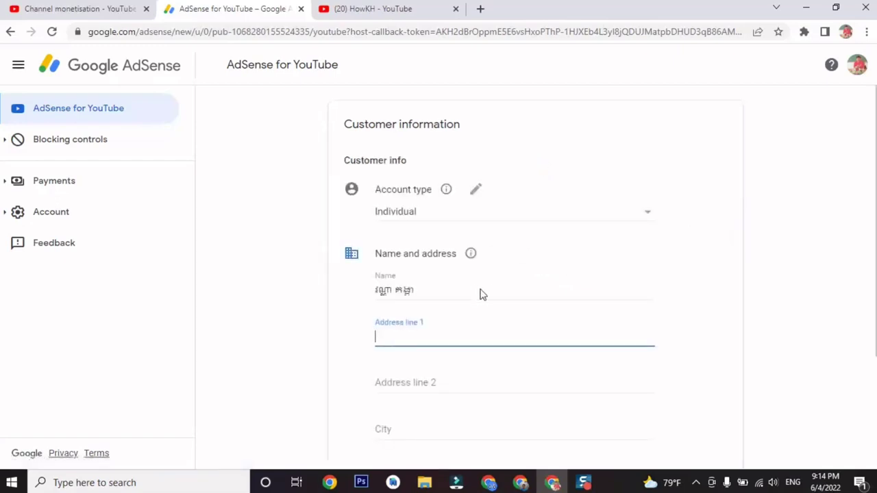
Replace the Name field contents with the account holder's full name.
drag(430, 293, 372, 303)
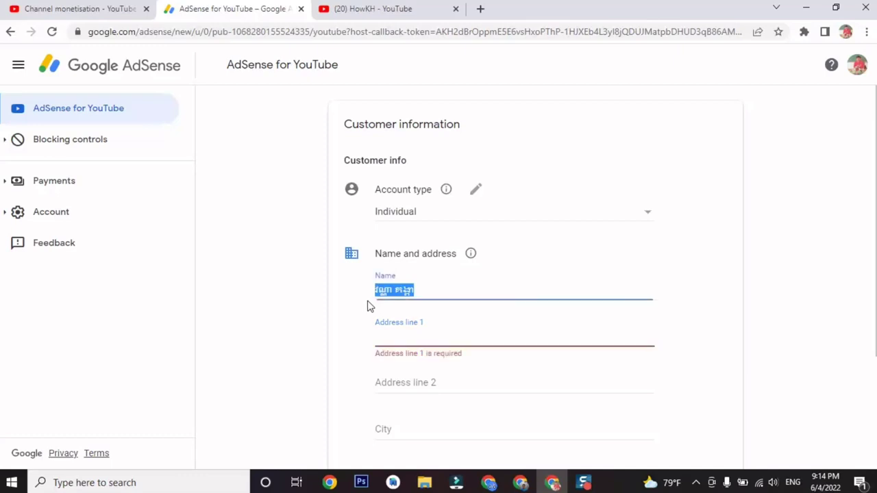
text(Vanna)
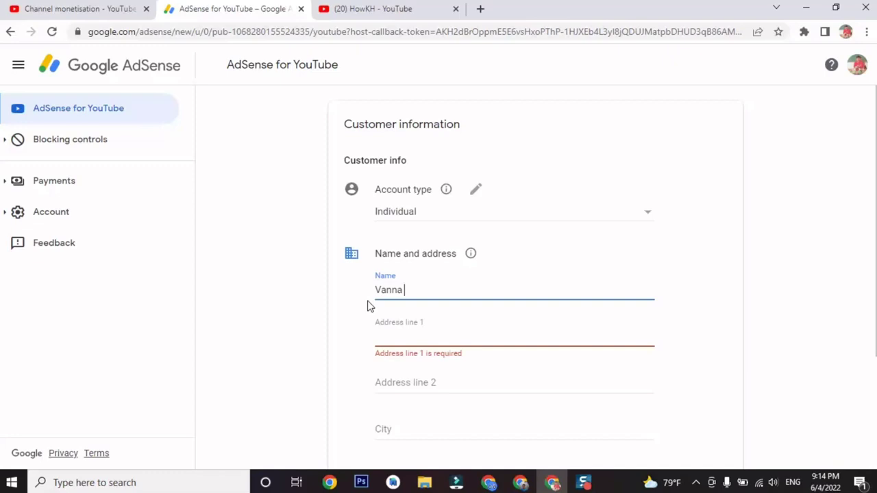
key(BackSpace)
key(BackSpace)
key(BackSpace)
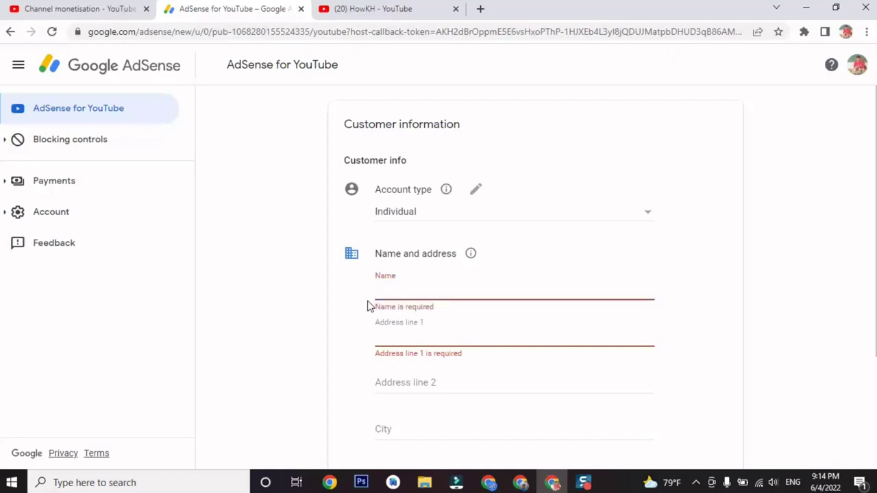
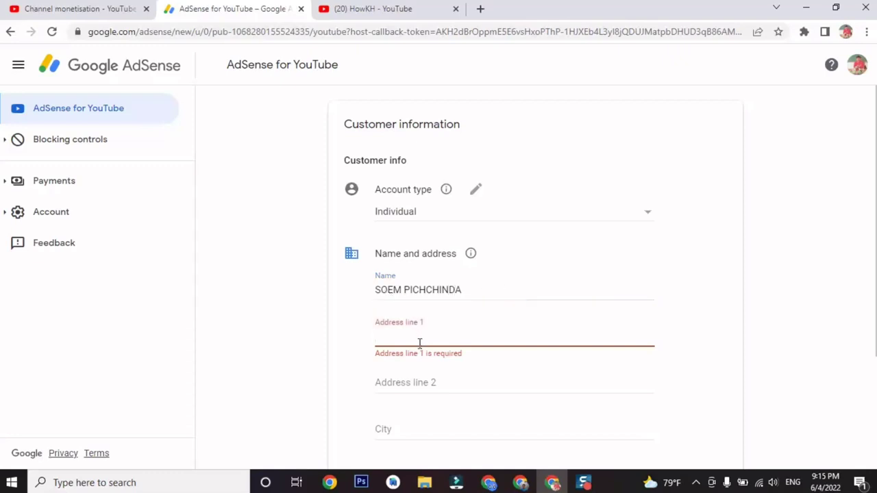
Enter the street address in Address lines 1 and 2 and fill in the city.
text(No)
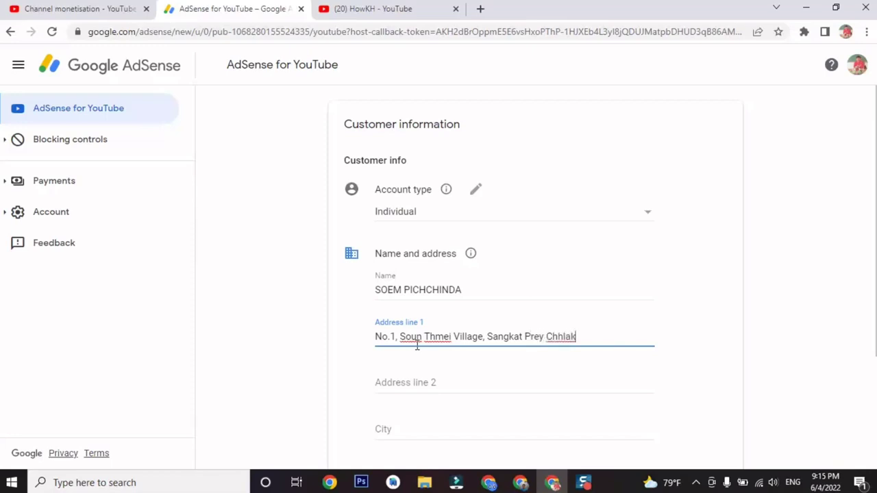
click(402, 385)
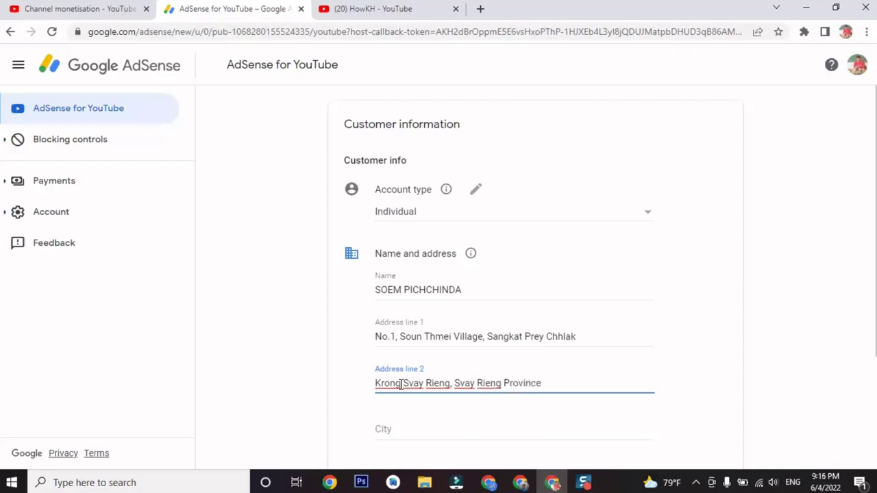
scroll(445, 342, down, 2)
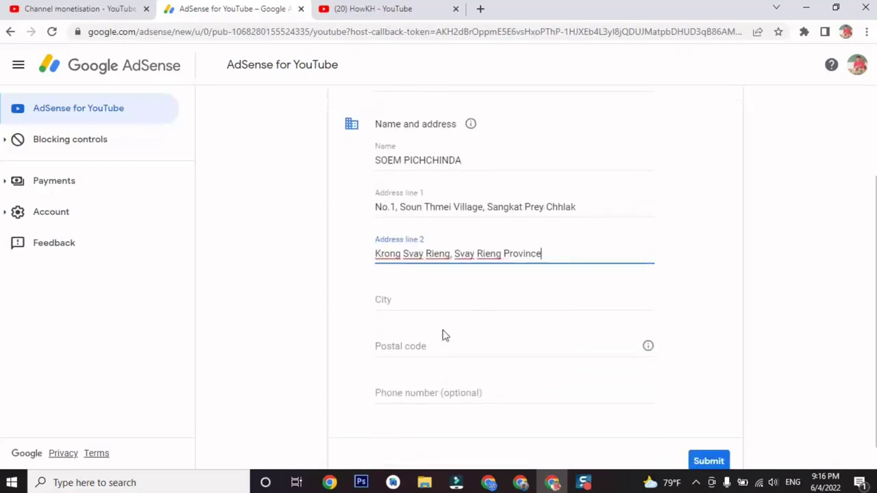
click(445, 293)
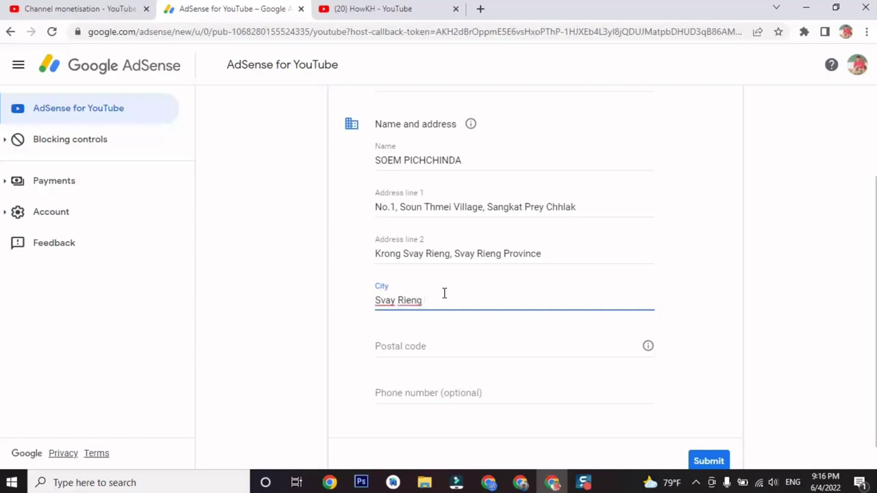
click(372, 8)
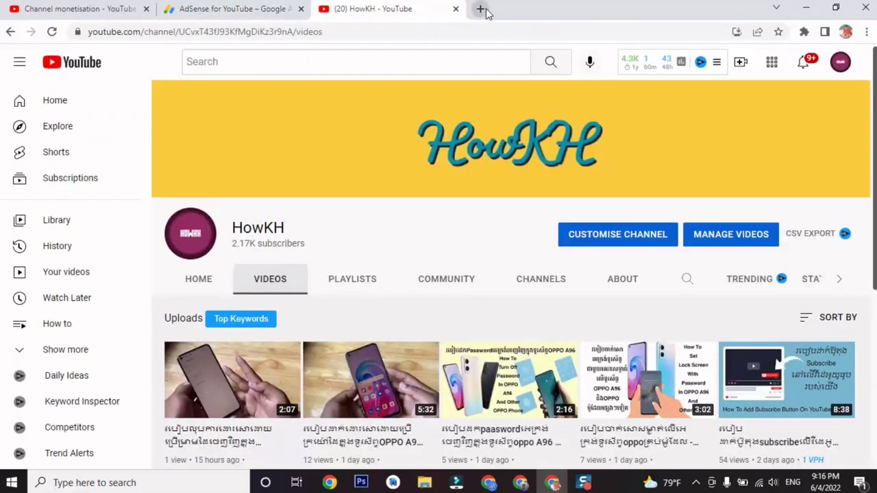
Search Google in a new tab for the Svay Rieng postal code.
click(481, 8)
text(sva)
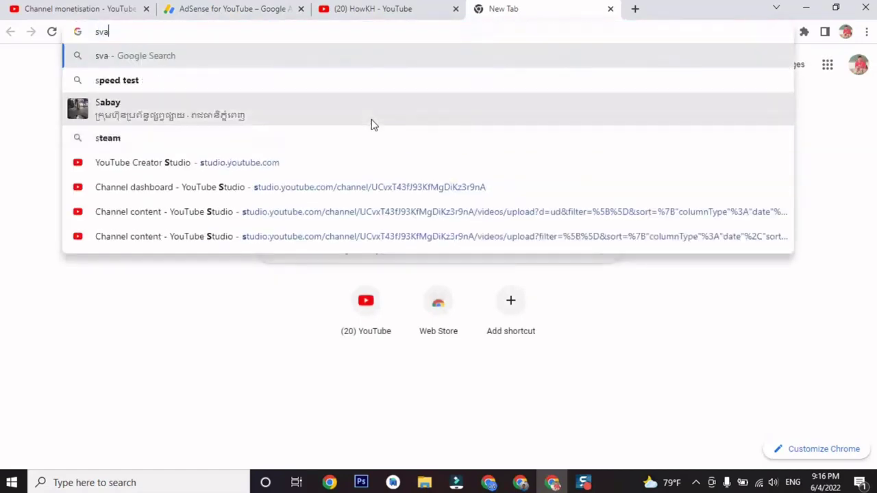
text(y rieng o)
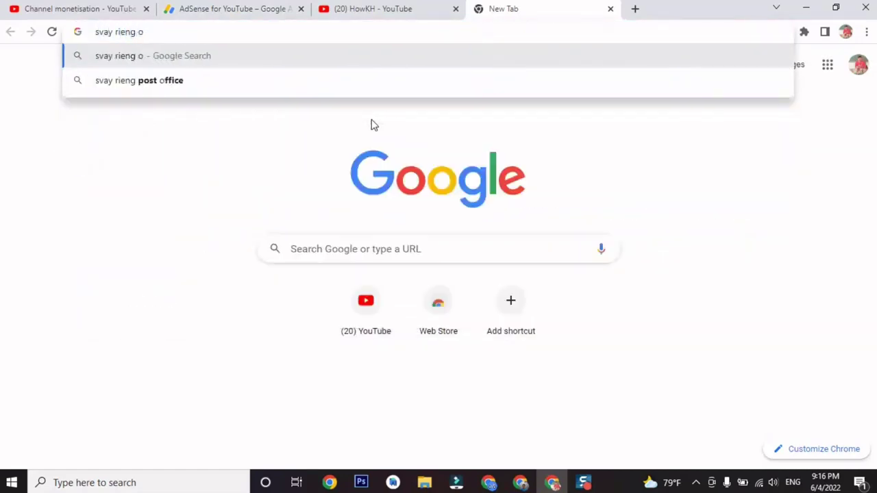
key(BackSpace)
text(po)
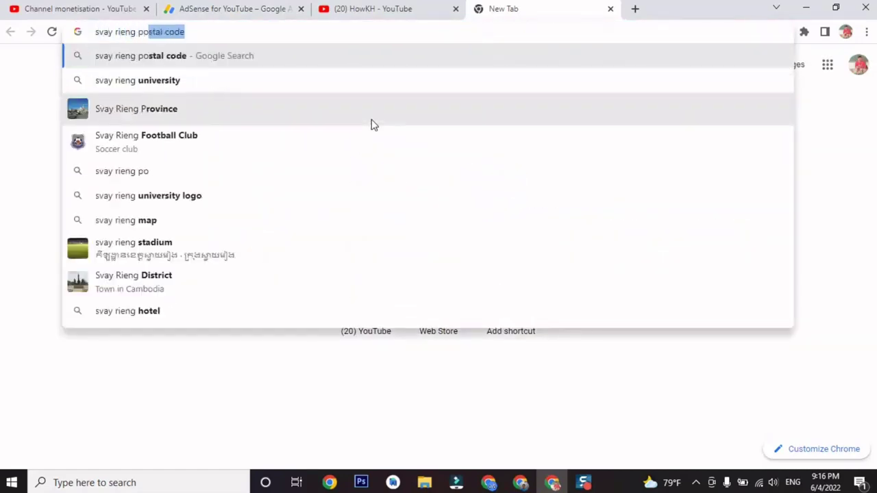
key(Return)
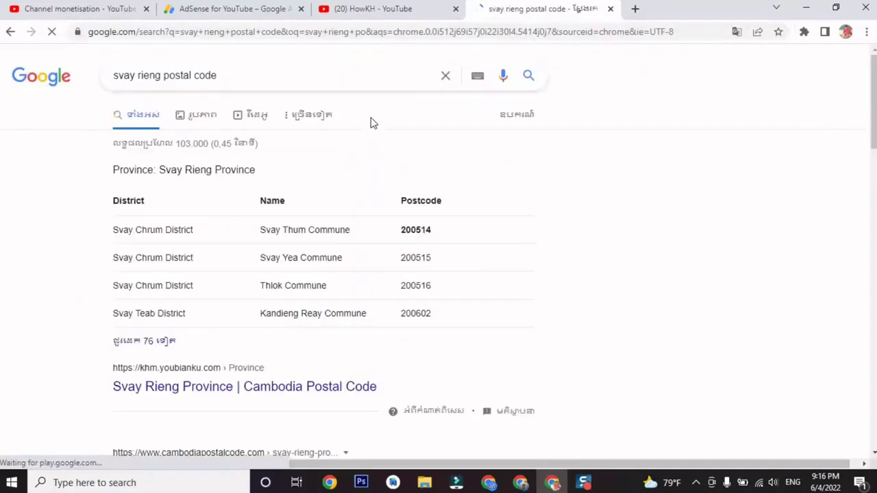
Open the Svay Reang Municipality postcode table, dismiss the ad, and select the commune's postcode.
click(155, 341)
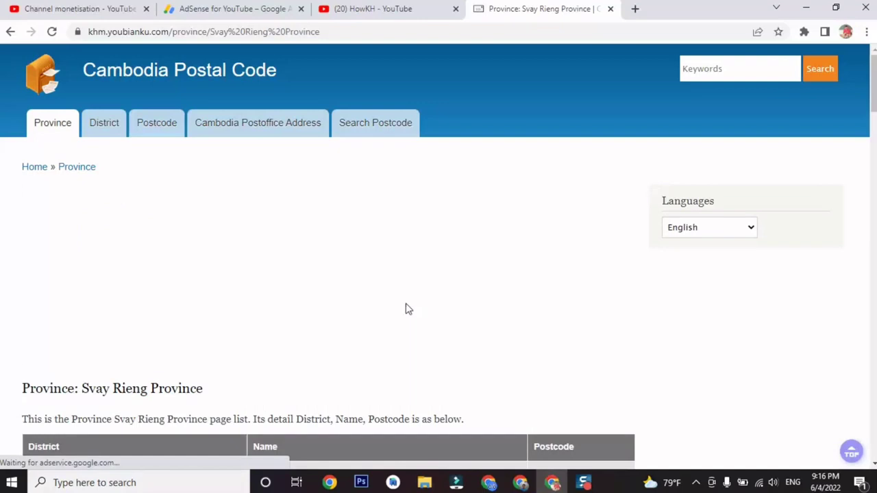
scroll(250, 286, down, 3)
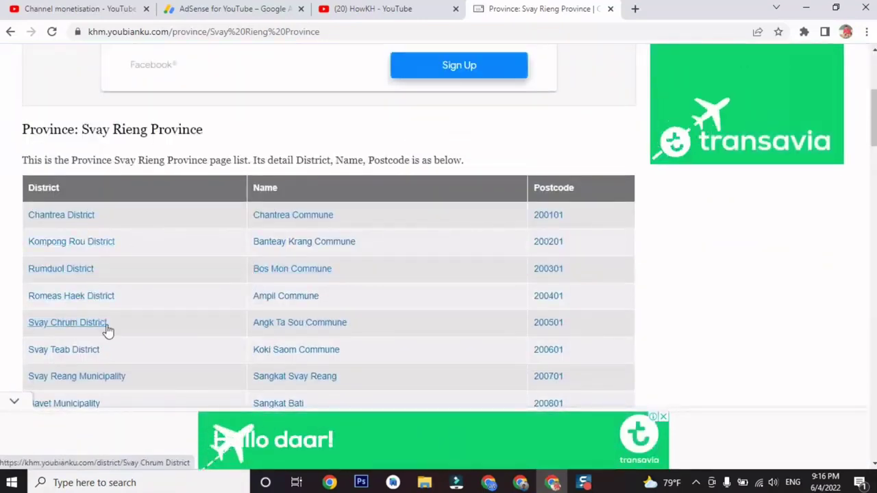
scroll(107, 330, down, 1)
click(113, 323)
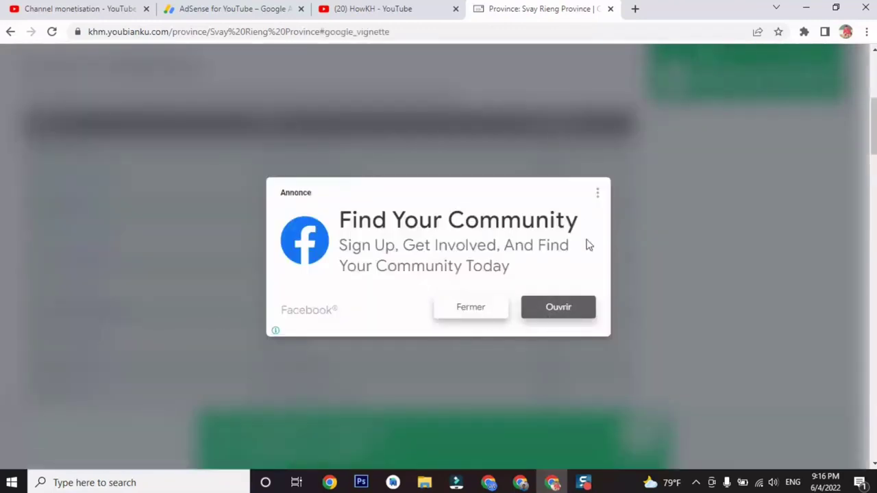
click(493, 315)
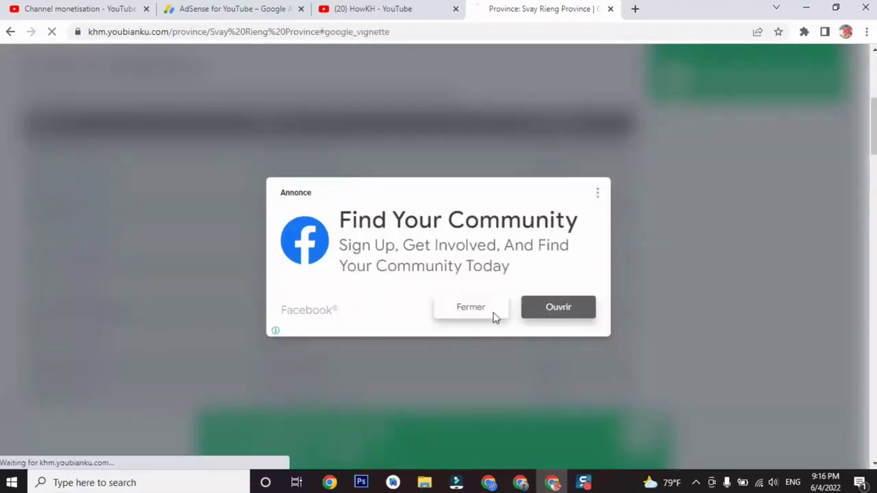
scroll(414, 268, down, 5)
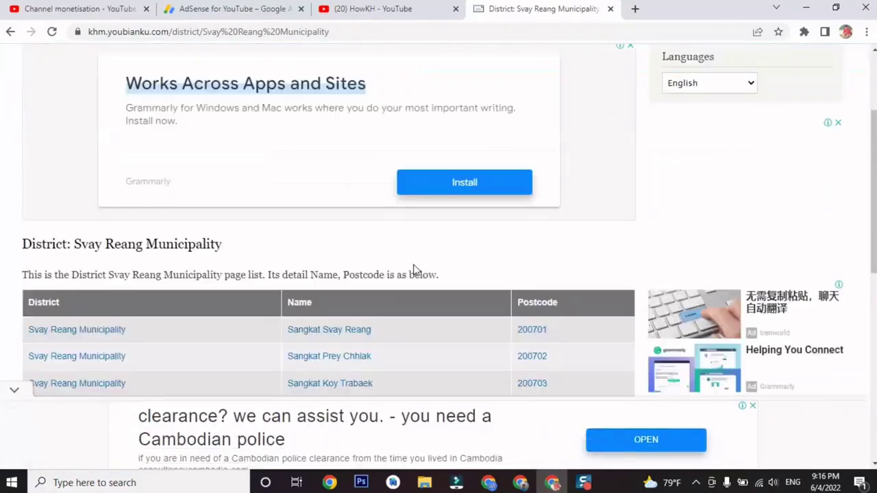
scroll(414, 268, down, 5)
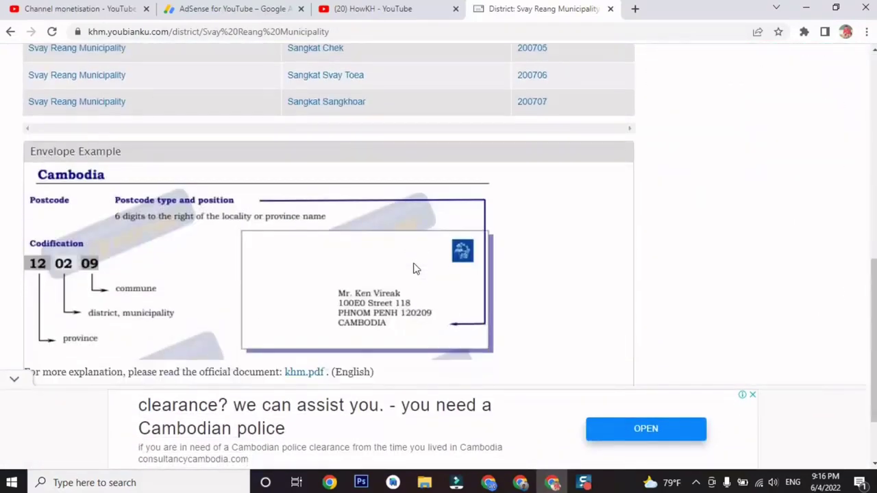
scroll(414, 267, up, 5)
scroll(414, 266, up, 1)
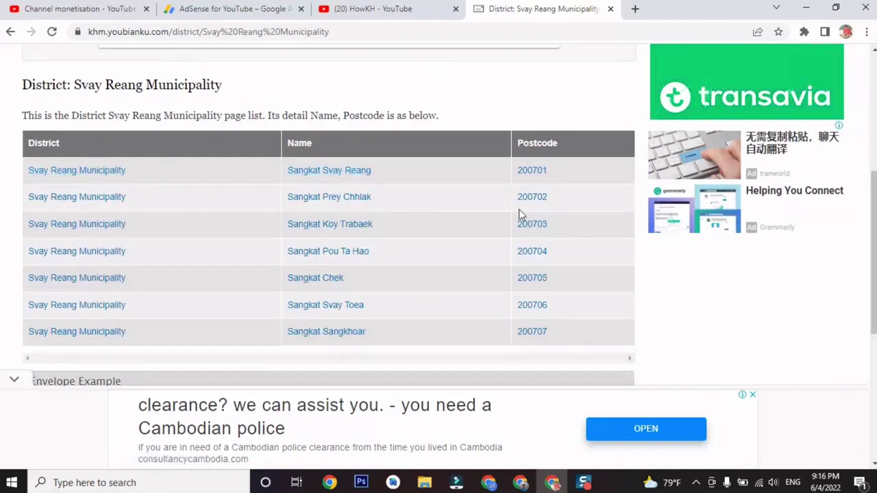
drag(549, 200, 518, 197)
key(ctrl+c)
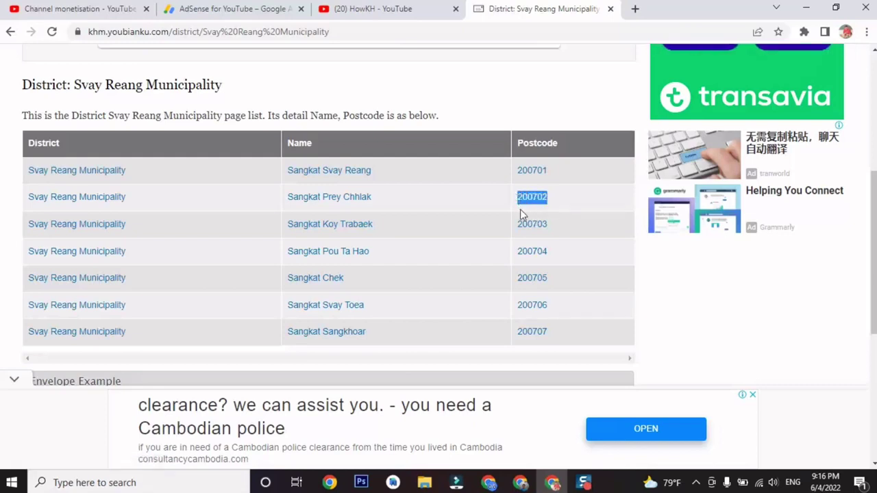
Paste the postcode into AdSense's Postal code, submit the form, and save the address in Chrome.
click(232, 9)
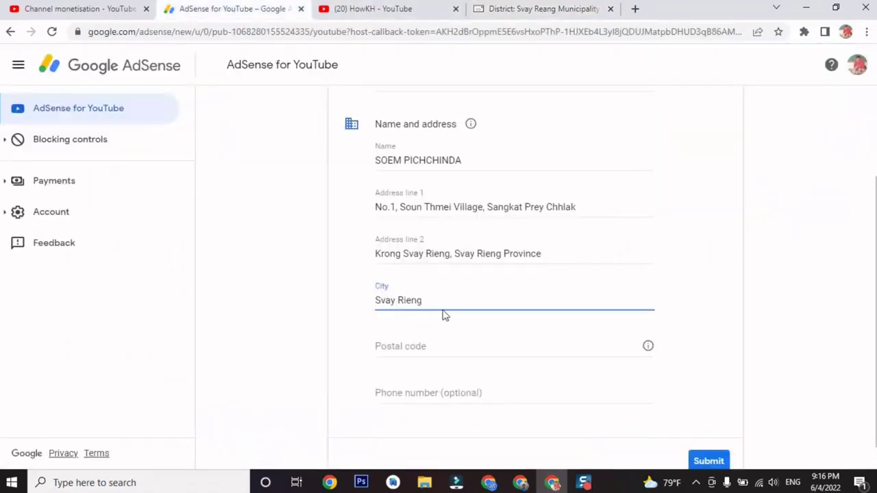
click(431, 346)
key(ctrl+v)
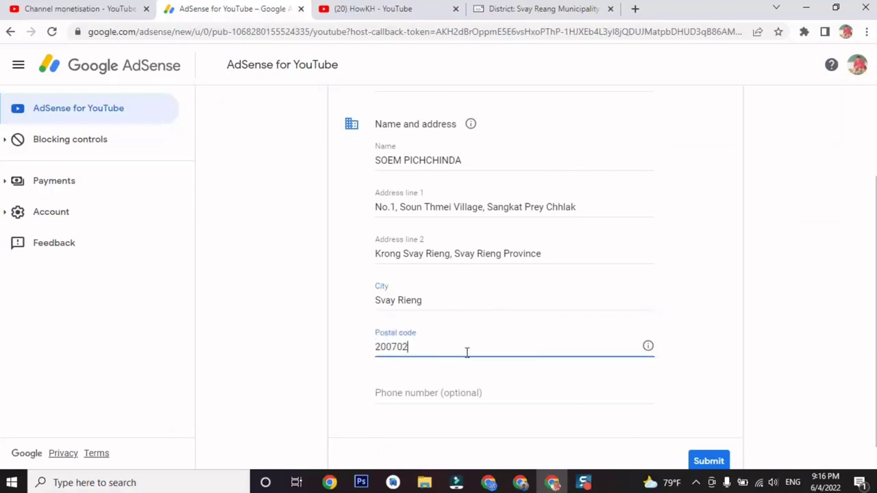
scroll(469, 345, down, 1)
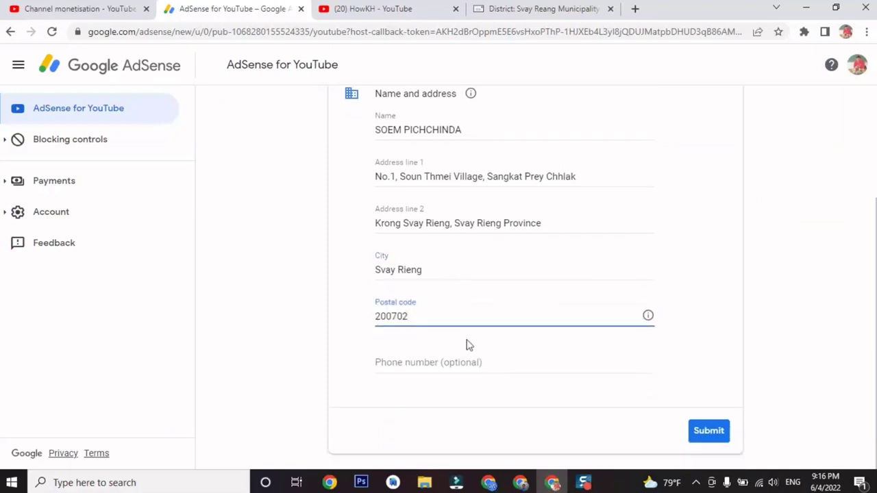
click(712, 442)
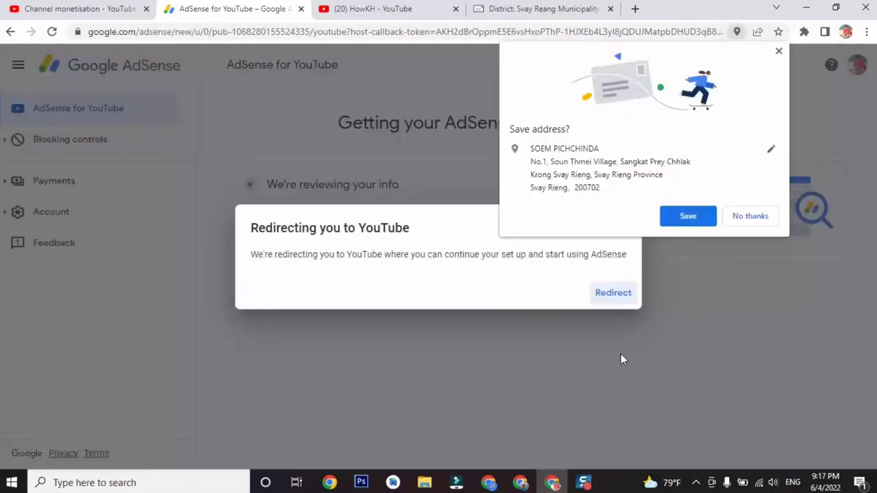
click(689, 227)
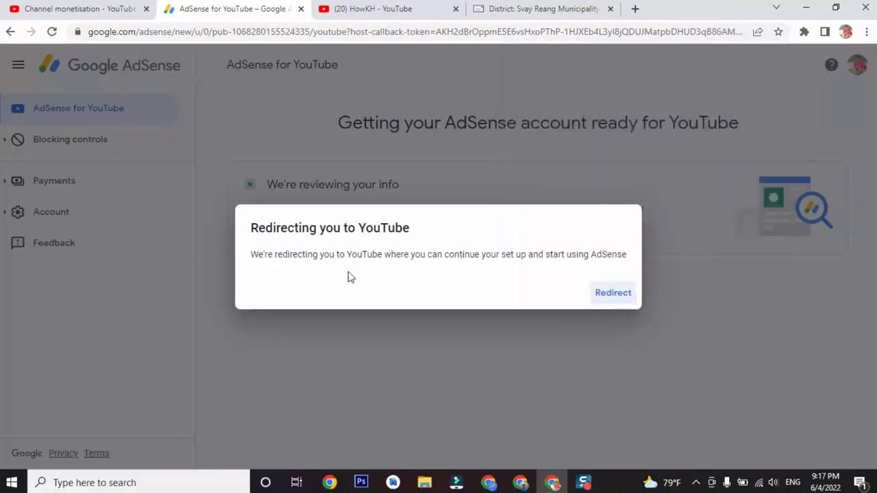
Redirect back to Studio's Channel monetisation page, review Steps 1–3, and switch to the HowKH tab.
click(607, 295)
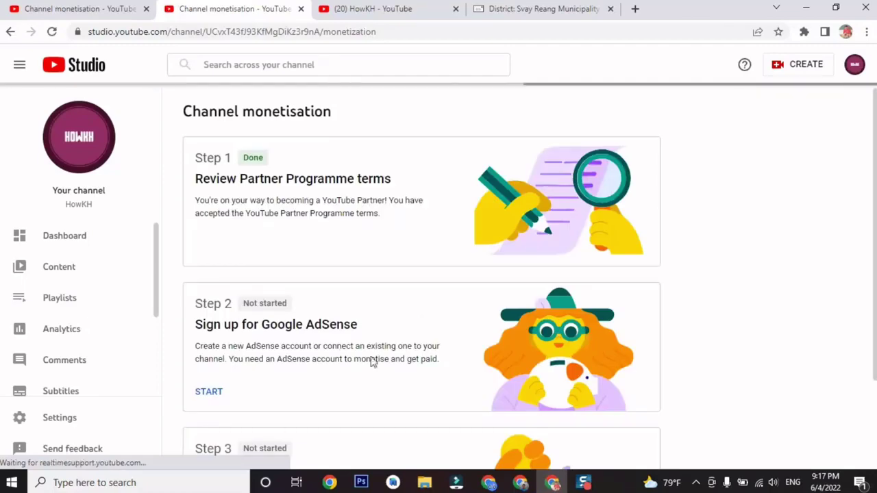
scroll(339, 353, down, 1)
scroll(335, 349, down, 1)
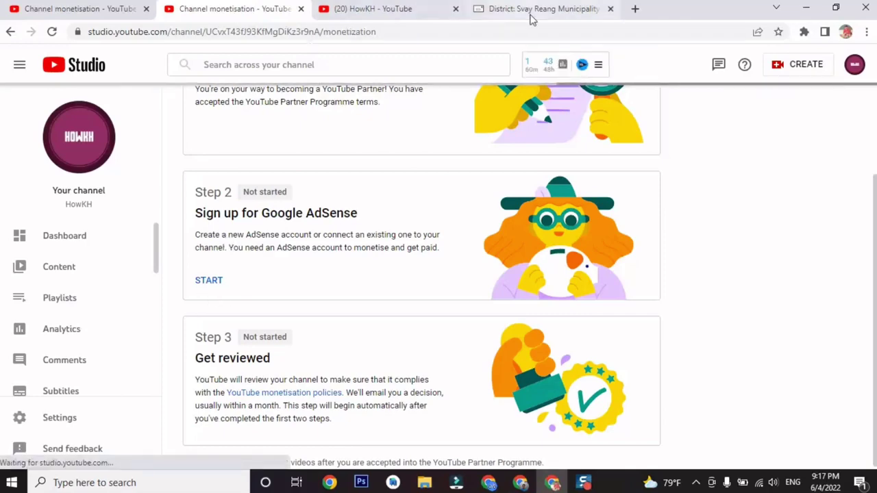
click(391, 14)
Open Gmail in a new browser tab, then go back to the HowKH channel page.
click(634, 9)
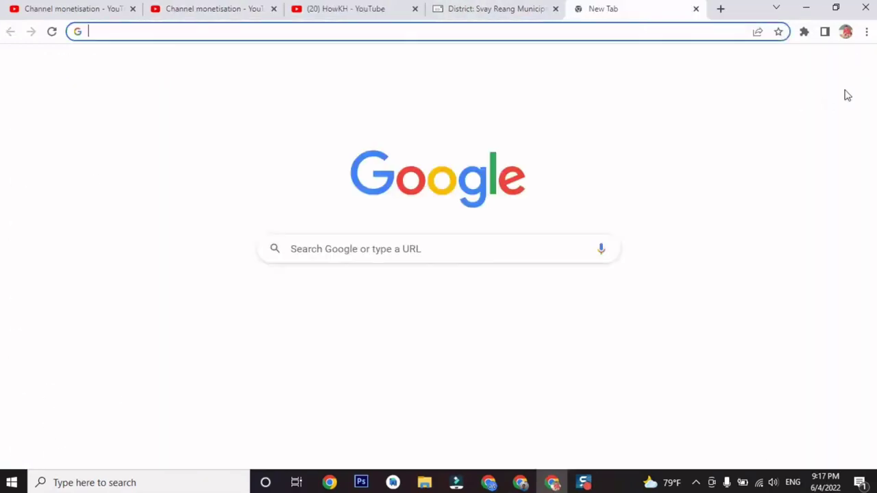
click(757, 65)
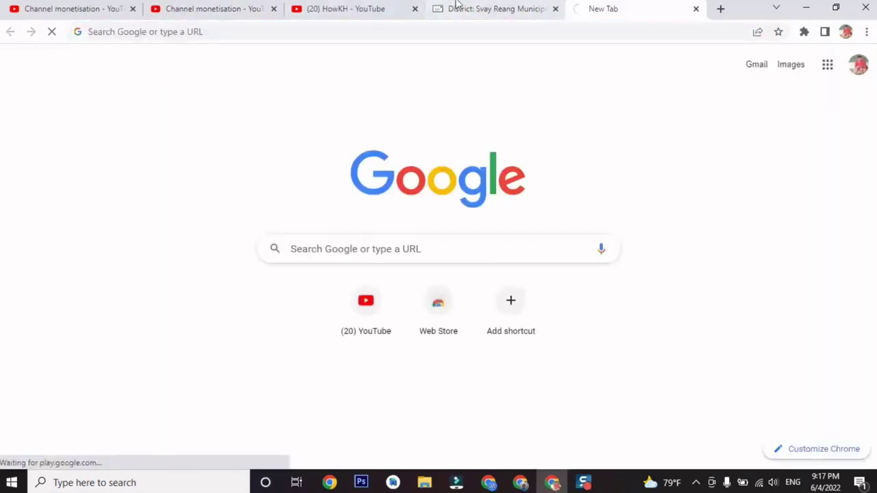
click(368, 7)
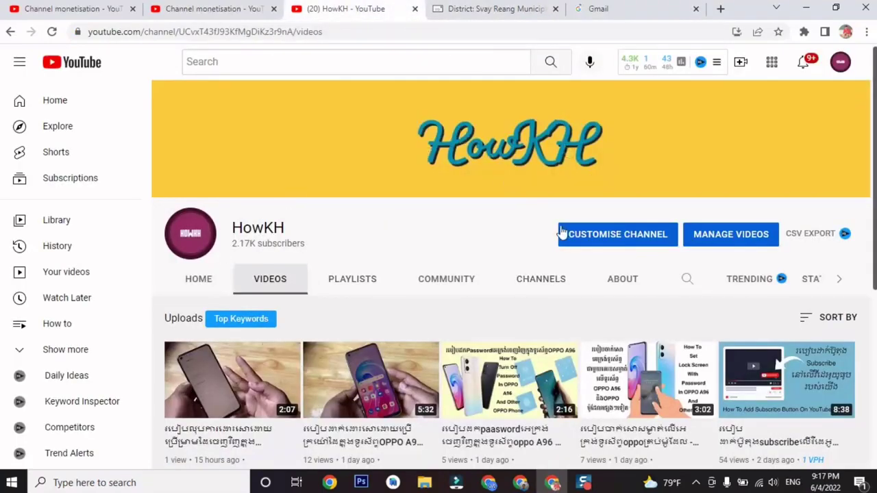
Browse the HowKH channel's Community and Channels sections.
scroll(564, 231, down, 1)
scroll(564, 231, down, 4)
scroll(528, 254, up, 3)
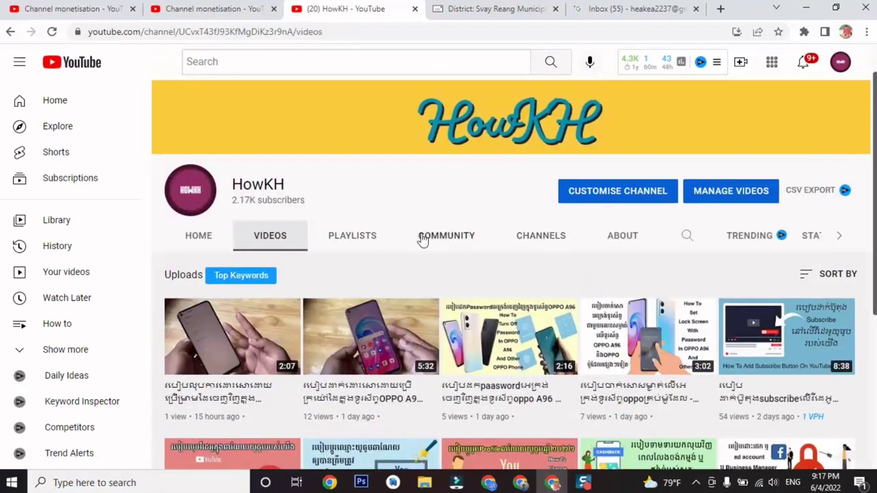
click(422, 239)
scroll(525, 279, down, 1)
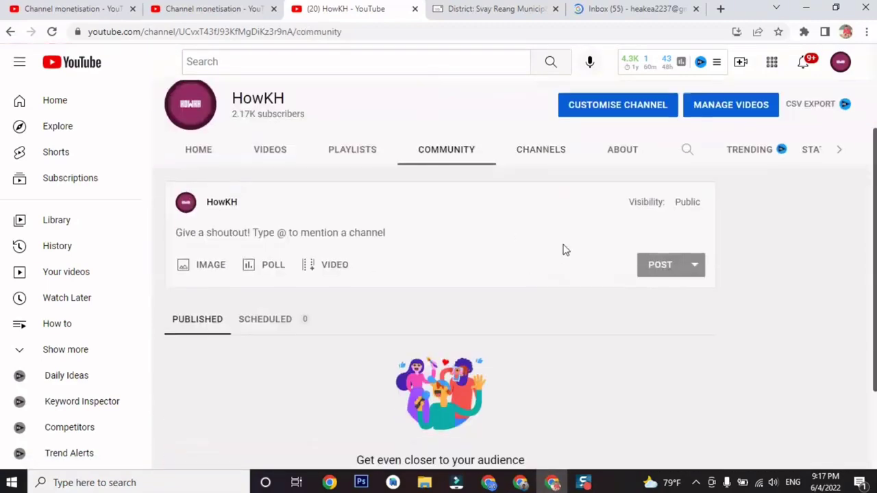
click(546, 152)
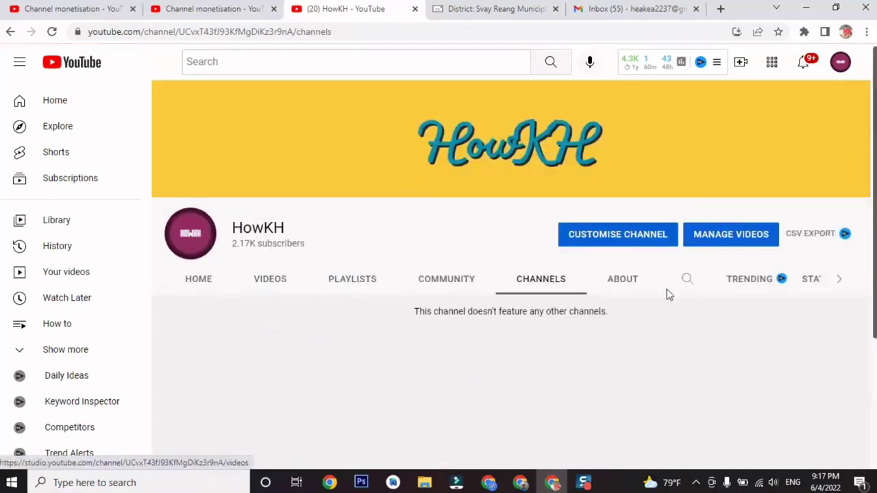
Check the HowKH About section and uploaded videos, then switch to the Gmail inbox.
click(630, 284)
scroll(470, 306, down, 2)
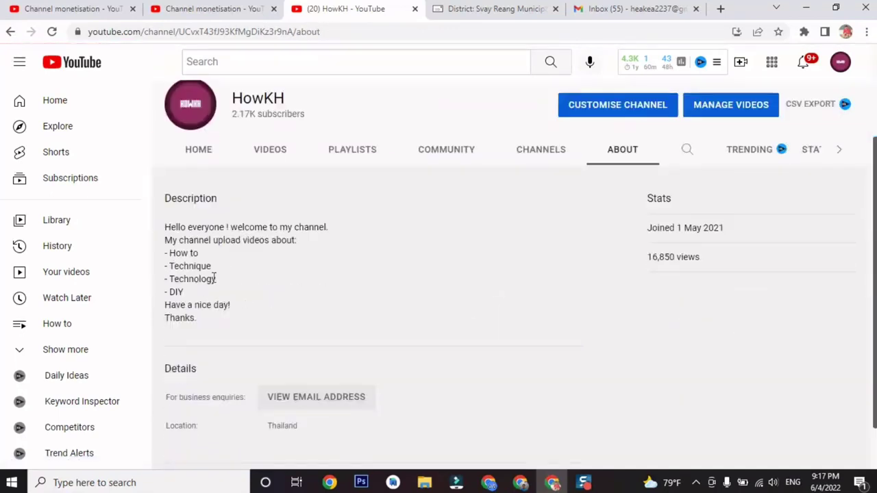
scroll(266, 307, down, 1)
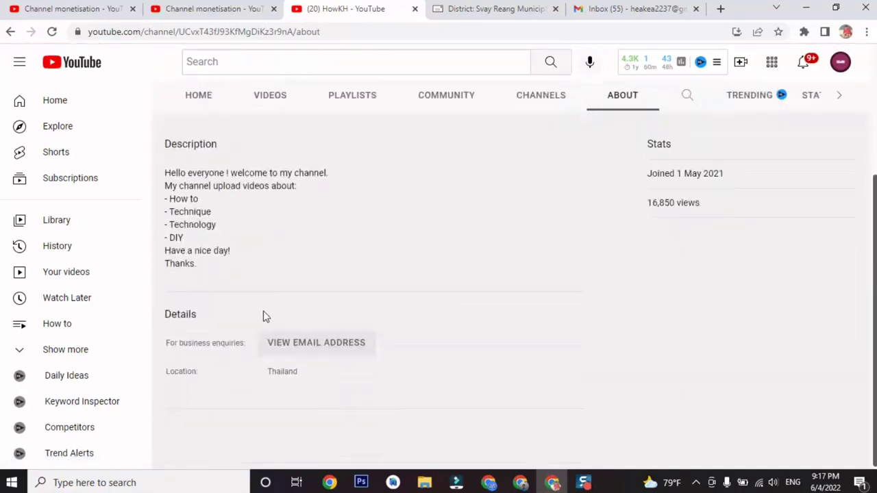
scroll(378, 332, up, 1)
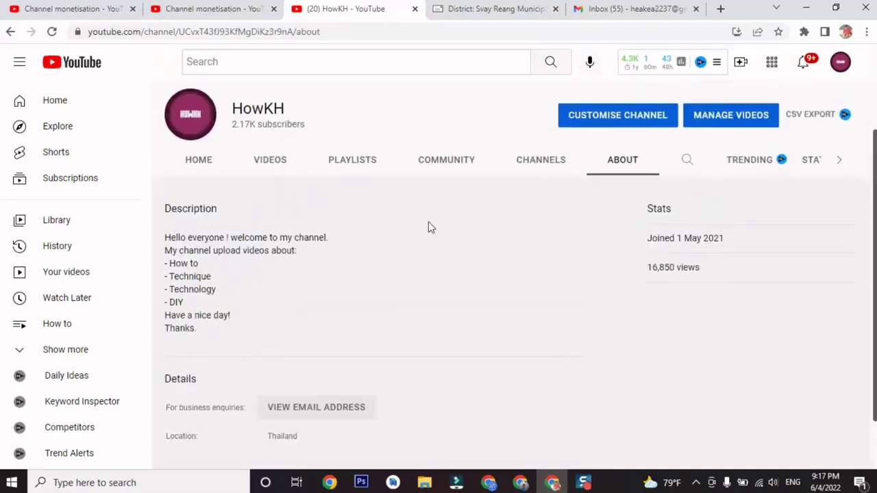
scroll(428, 228, up, 2)
click(267, 281)
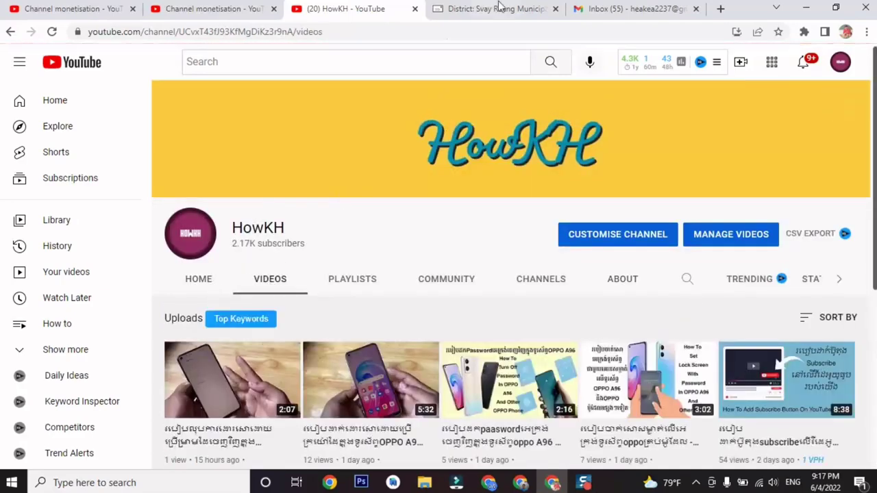
click(578, 8)
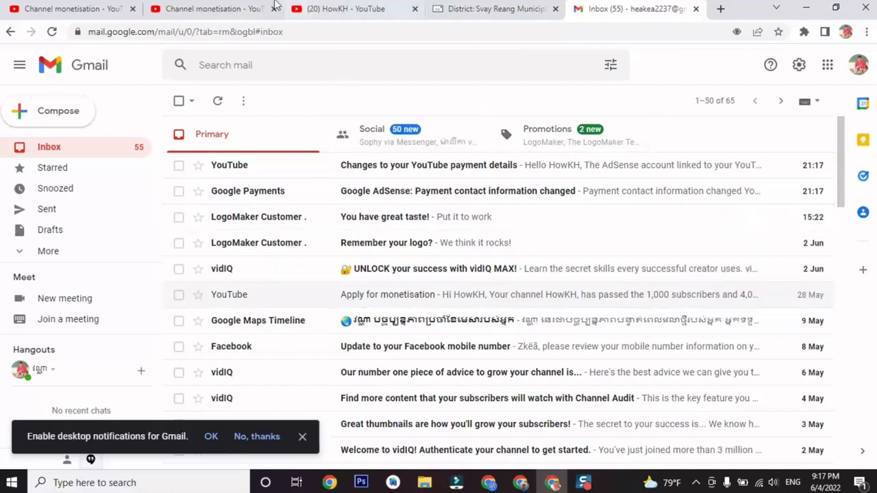
Highlight the Step 2 AdSense status text on the Channel monetisation page.
click(176, 8)
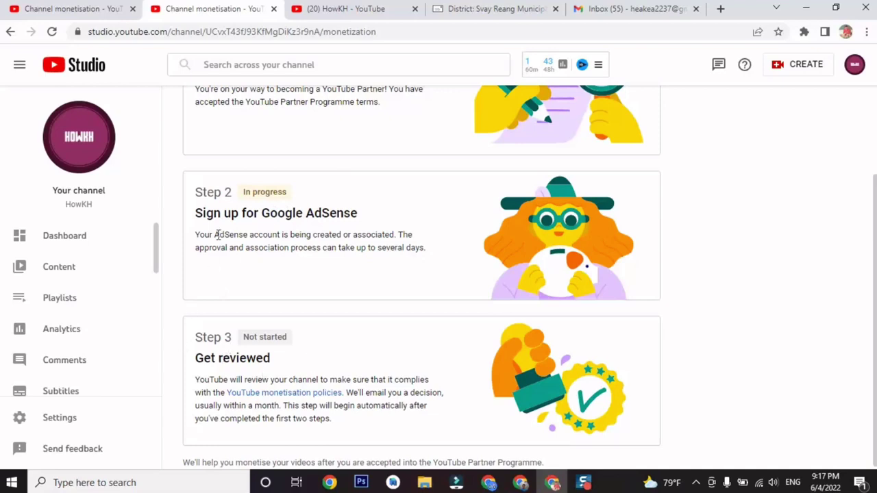
drag(237, 192, 387, 234)
click(388, 226)
Switch through the Gmail, HowKH and Svay Reang postcode tabs.
click(617, 9)
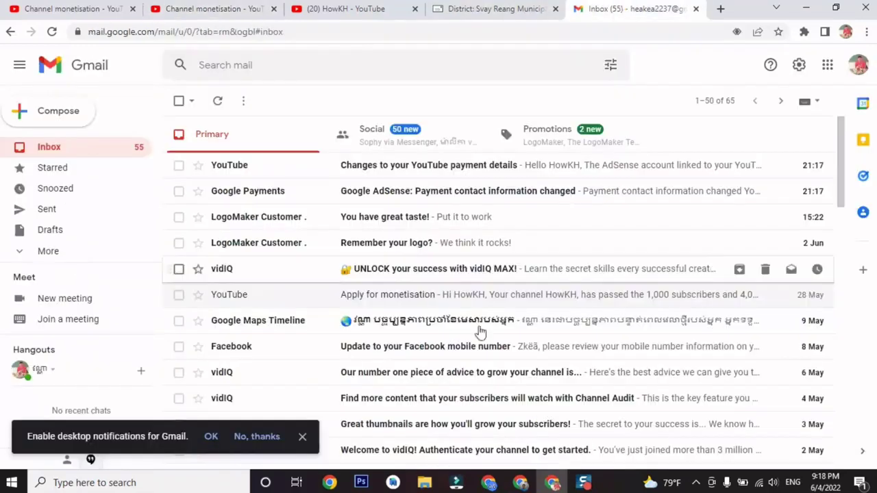
click(374, 14)
click(454, 14)
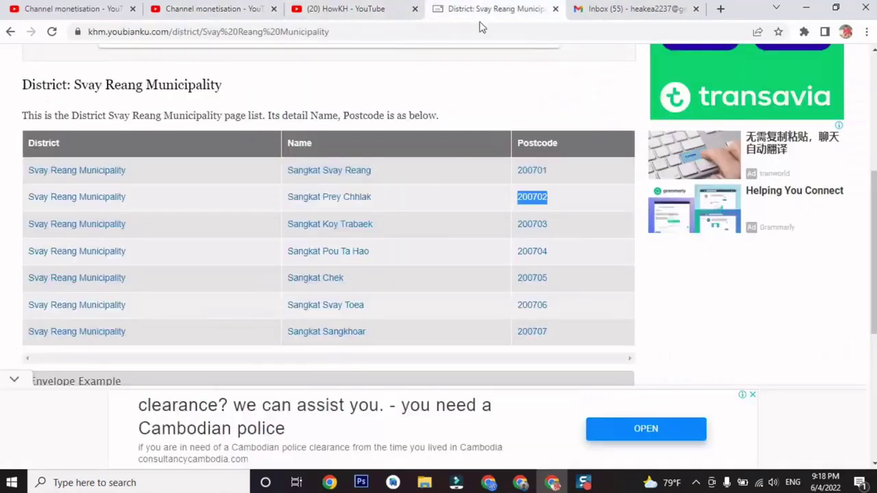
Search the web for 'google adsense' from the address bar.
click(415, 30)
text(googlr)
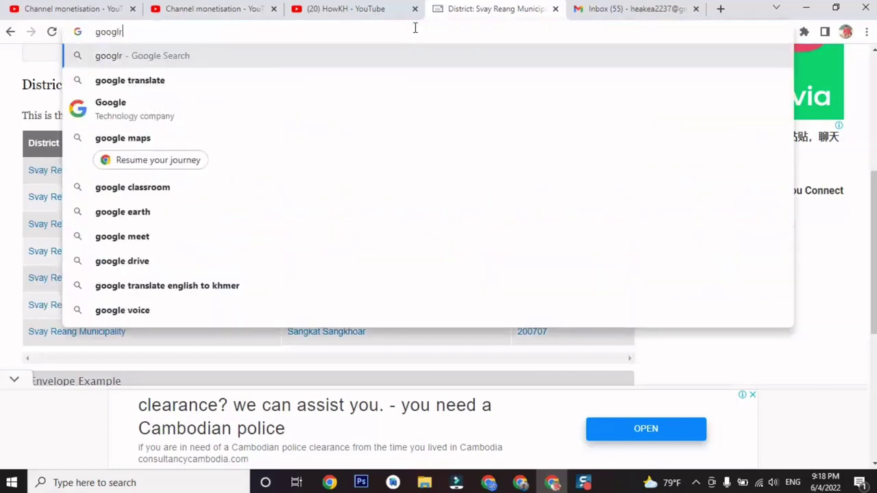
key(BackSpace)
text(e )
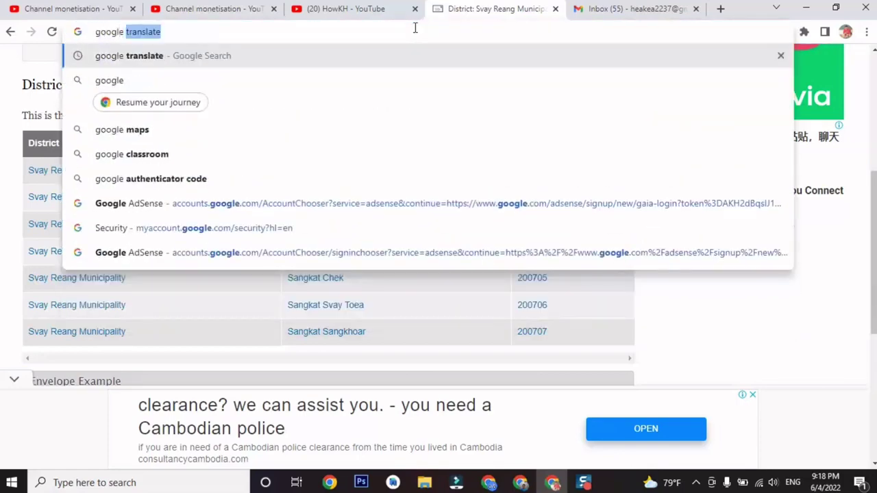
text(adse)
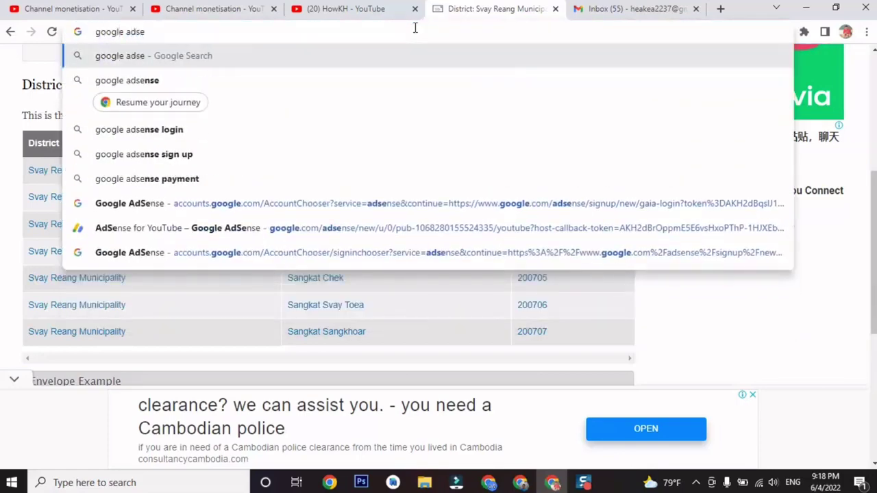
text(nse)
key(Return)
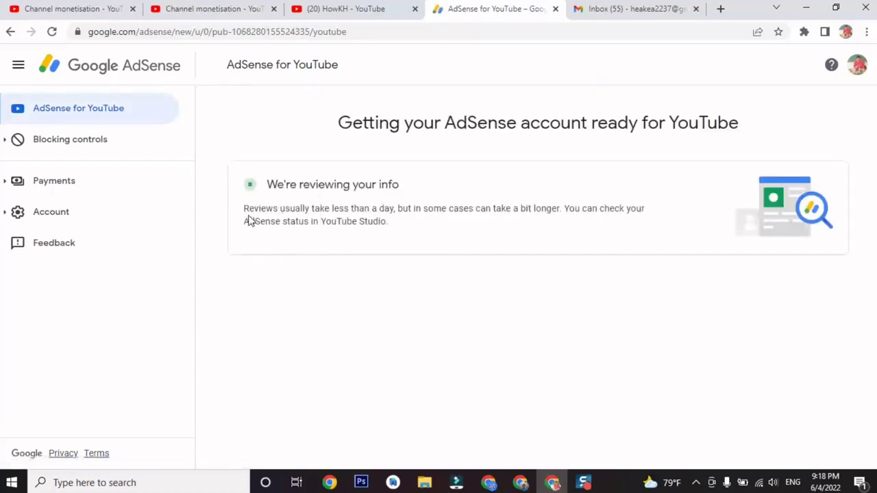
Read AdSense's 'We're reviewing your info' message, then close the AdSense page.
drag(244, 207, 409, 220)
click(583, 180)
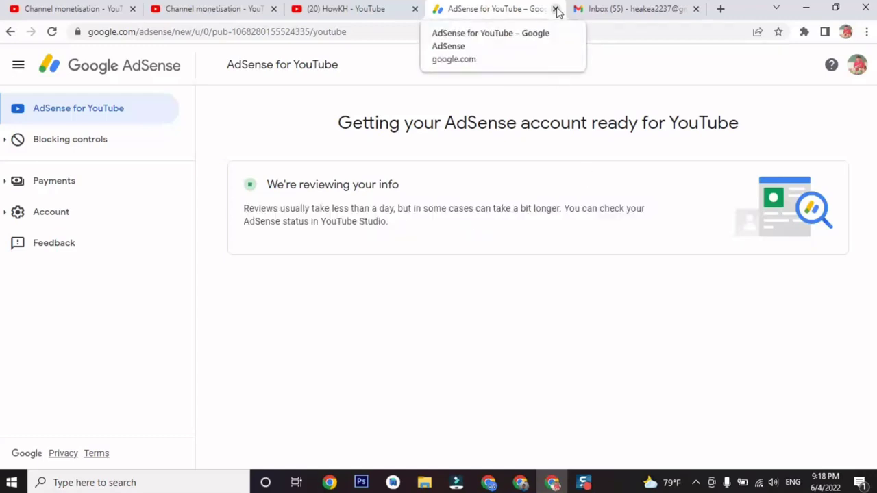
click(556, 9)
click(205, 9)
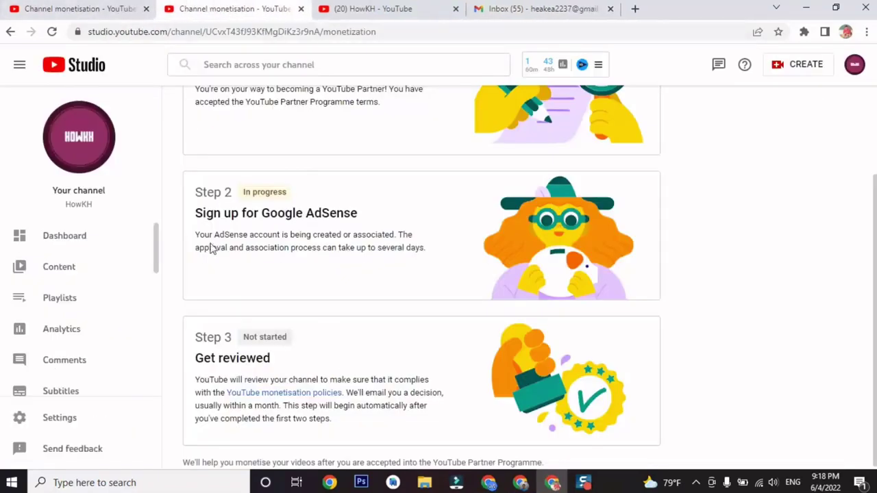
Reload the monetisation page, cancel the AdSense redirect prompt, and close the duplicate tab.
click(54, 32)
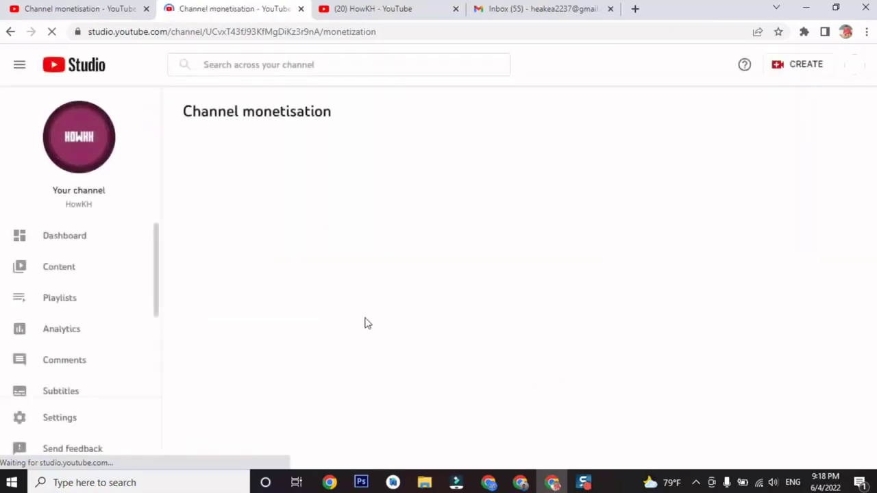
scroll(397, 358, down, 2)
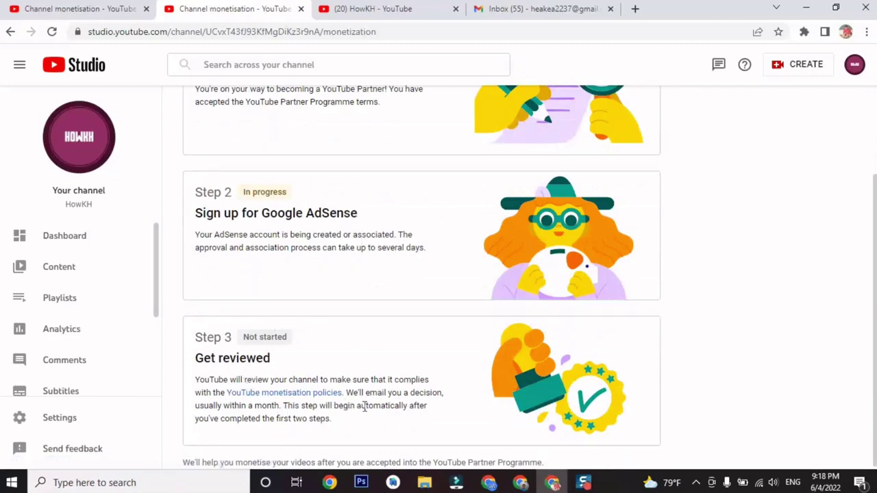
scroll(364, 406, up, 2)
scroll(235, 317, down, 2)
click(63, 8)
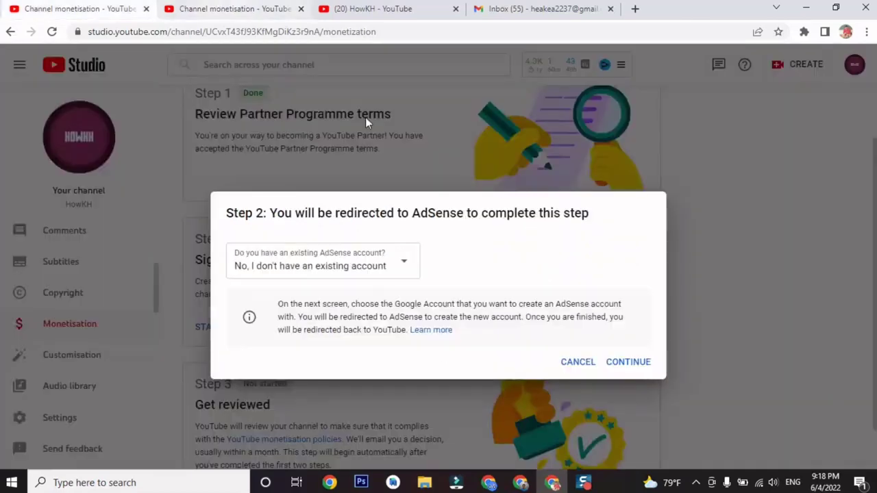
click(579, 361)
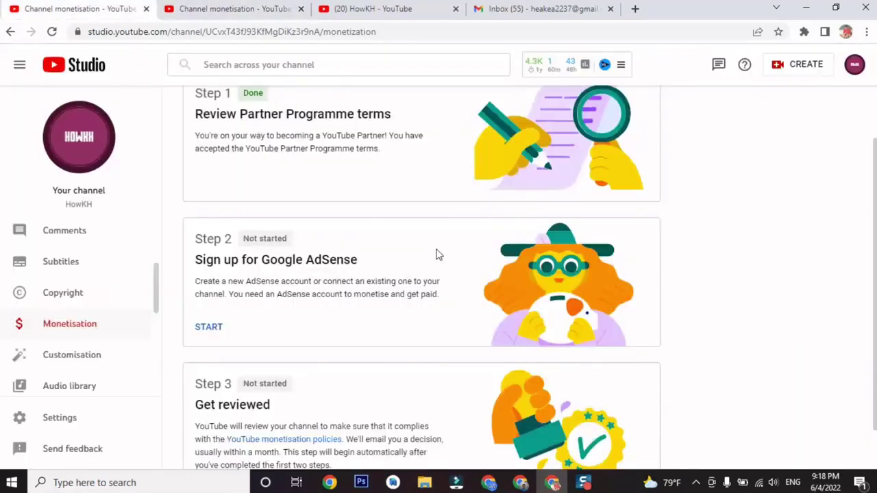
click(210, 8)
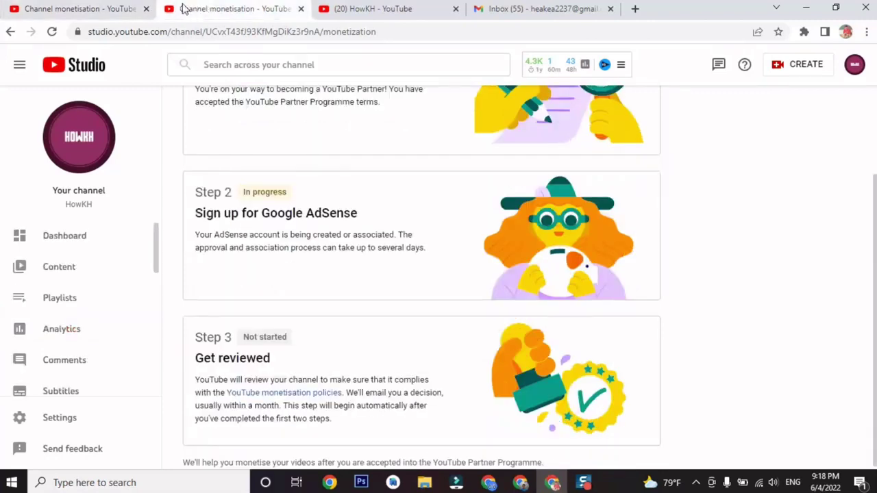
key(ctrl+w)
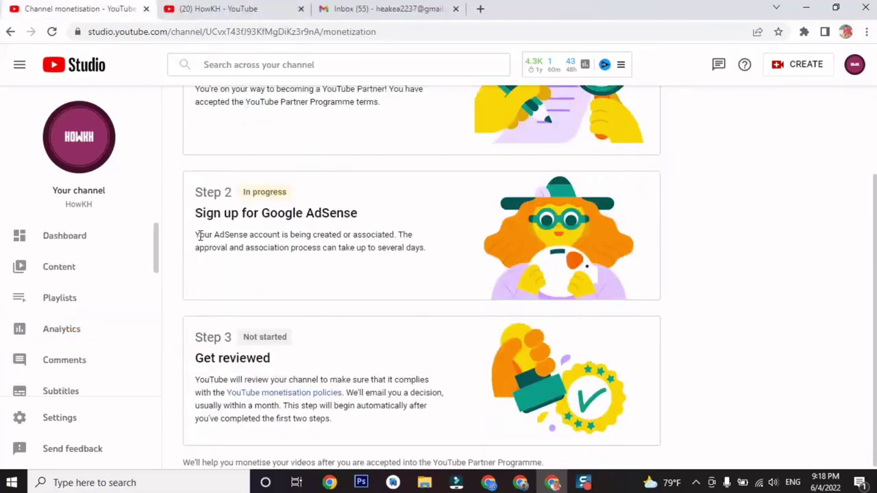
Review Step 2, Sign up for Google AdSense, marked In progress.
drag(229, 243, 433, 272)
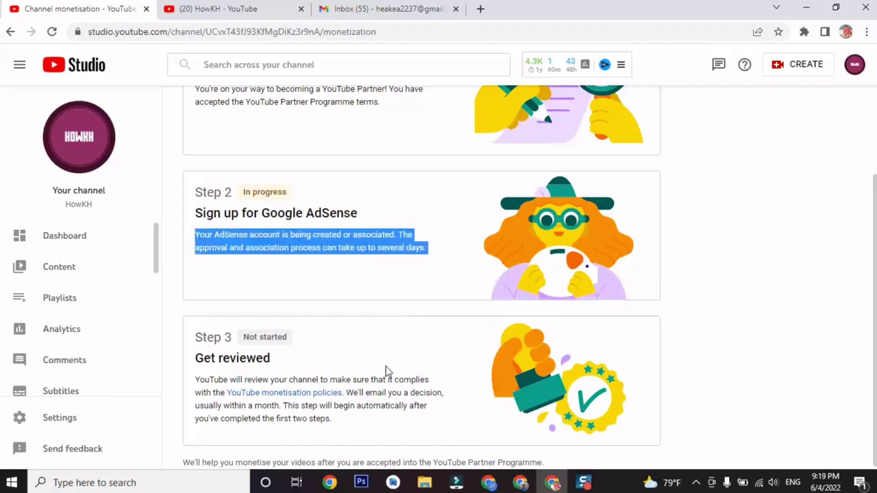
scroll(346, 345, up, 2)
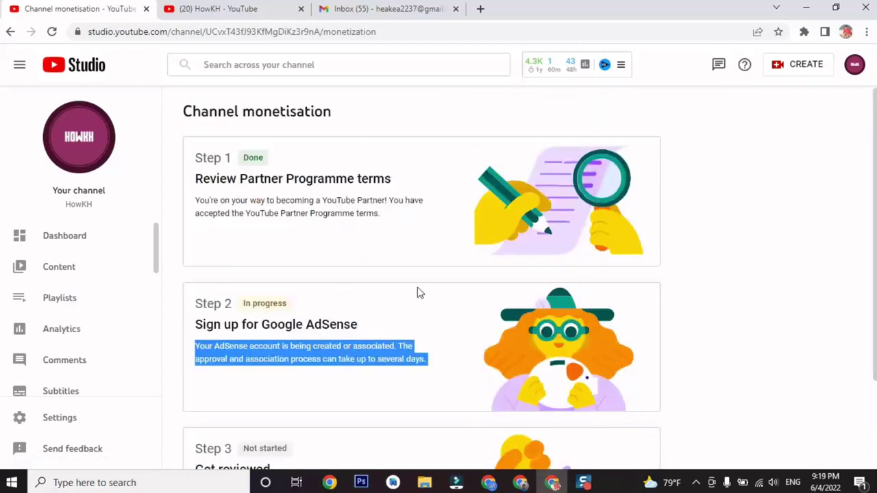
click(432, 191)
scroll(488, 329, down, 2)
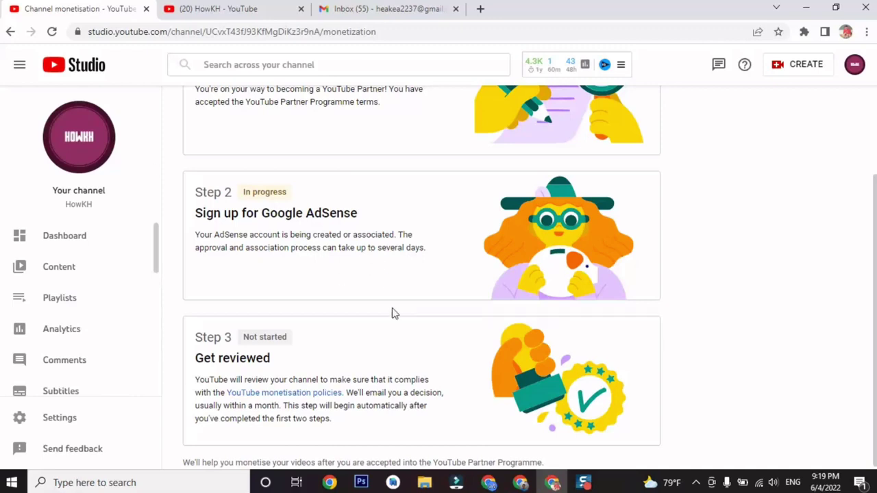
scroll(459, 325, up, 2)
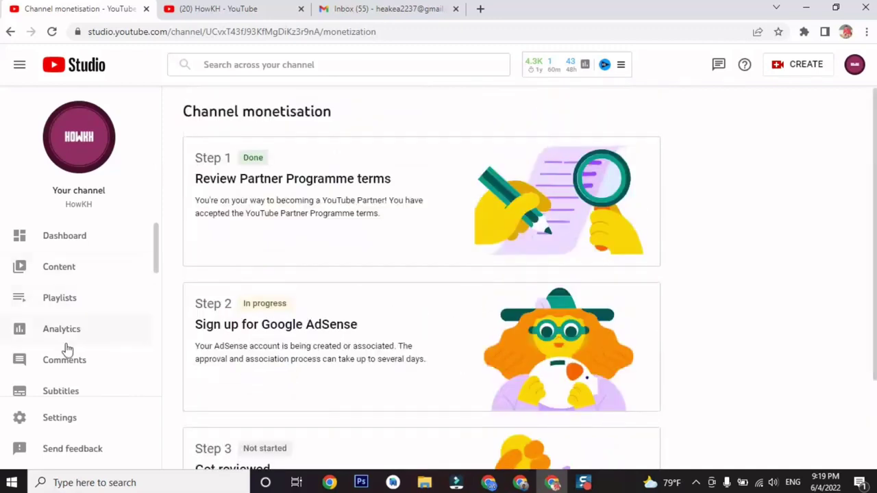
scroll(86, 352, down, 3)
scroll(86, 353, up, 3)
Open the Studio channel dashboard and look over the HowKH channel's recent uploads.
click(83, 250)
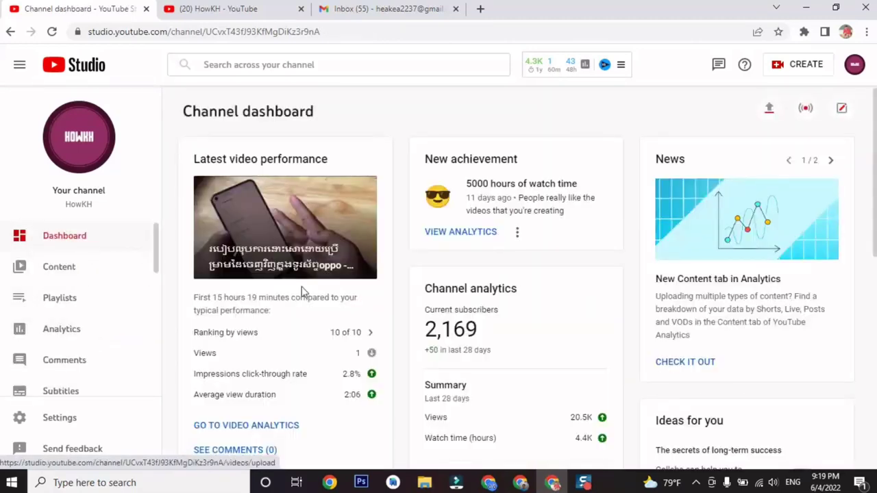
click(214, 9)
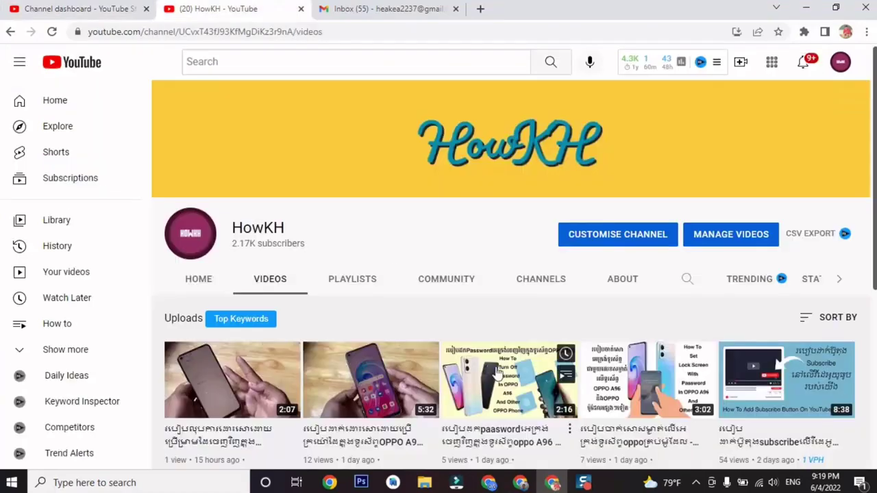
scroll(440, 311, down, 3)
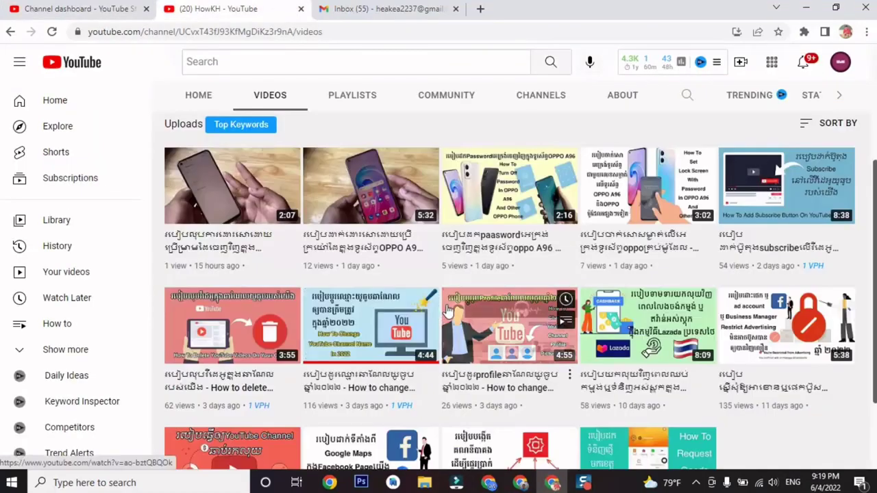
scroll(440, 309, down, 2)
scroll(445, 309, up, 5)
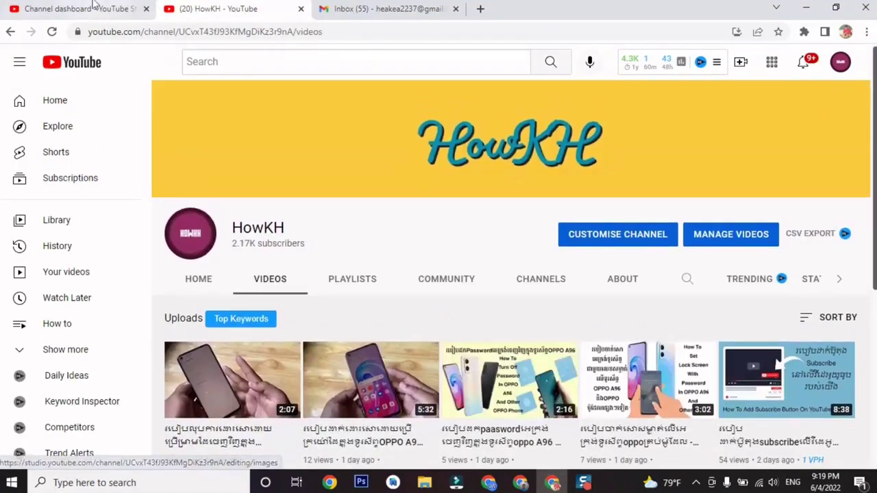
Review the dashboard's 2,169 subscribers and 20.5K views, and check the account menu.
click(81, 9)
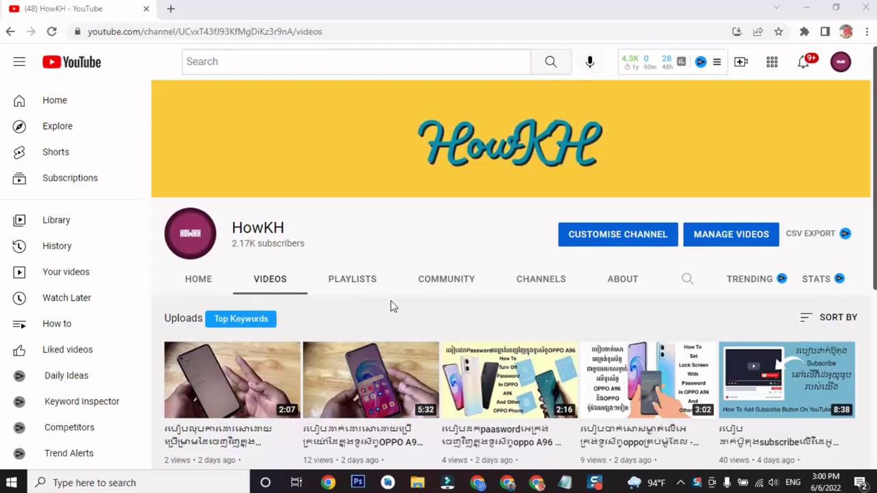
scroll(391, 306, down, 3)
scroll(548, 383, up, 3)
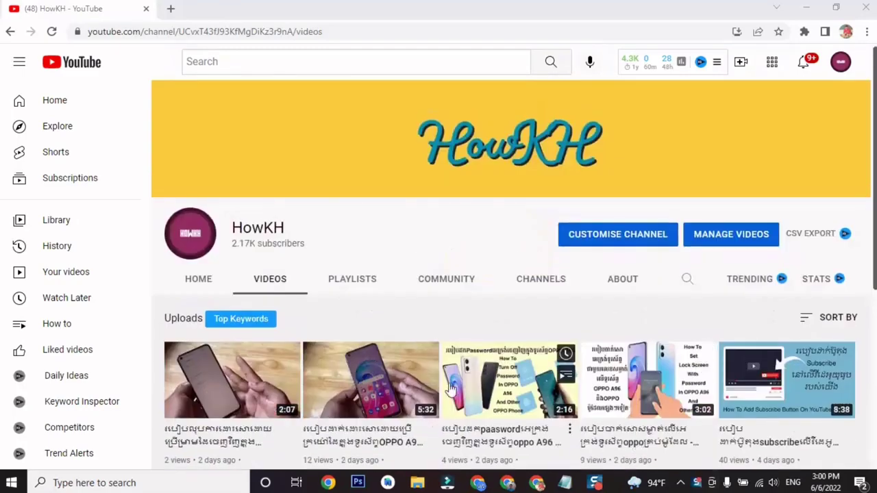
scroll(332, 378, down, 4)
scroll(340, 388, up, 5)
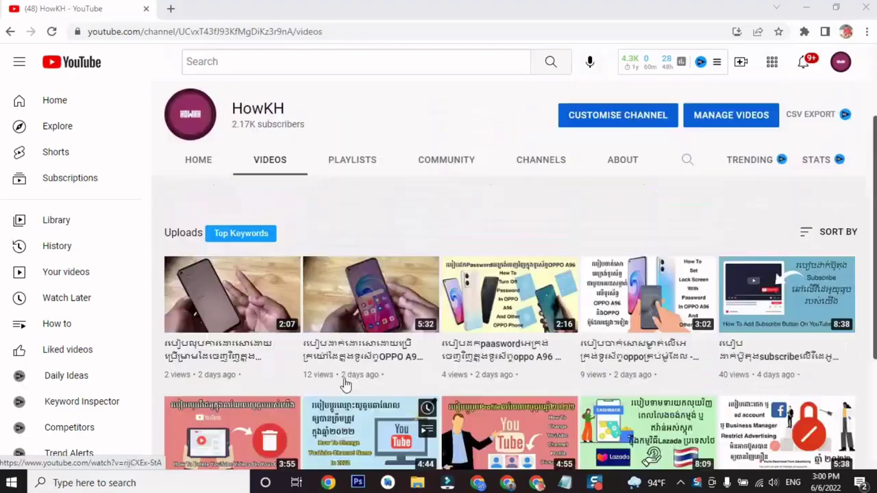
click(840, 62)
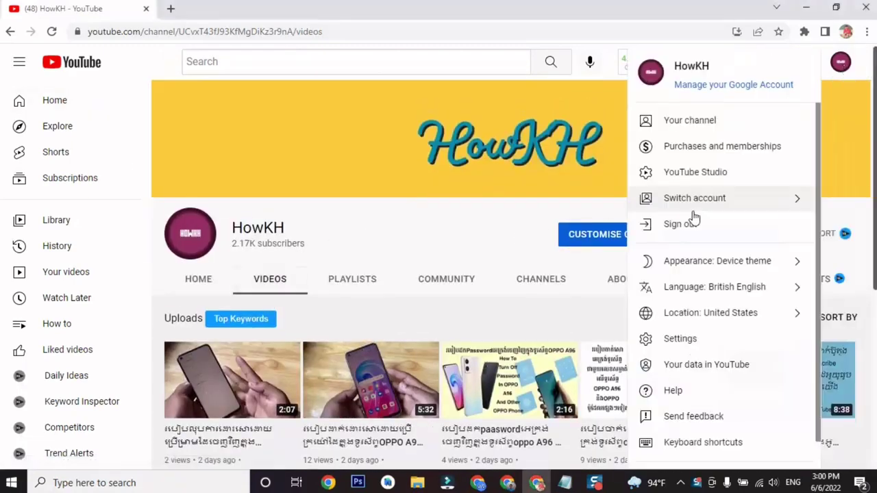
click(840, 63)
Search 'google adsense' in a new tab and open the Google AdSense login result.
click(170, 8)
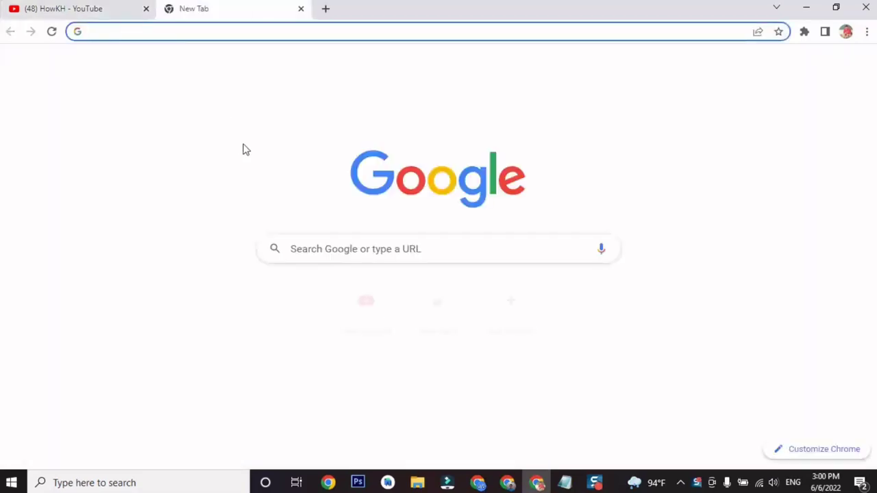
text(g)
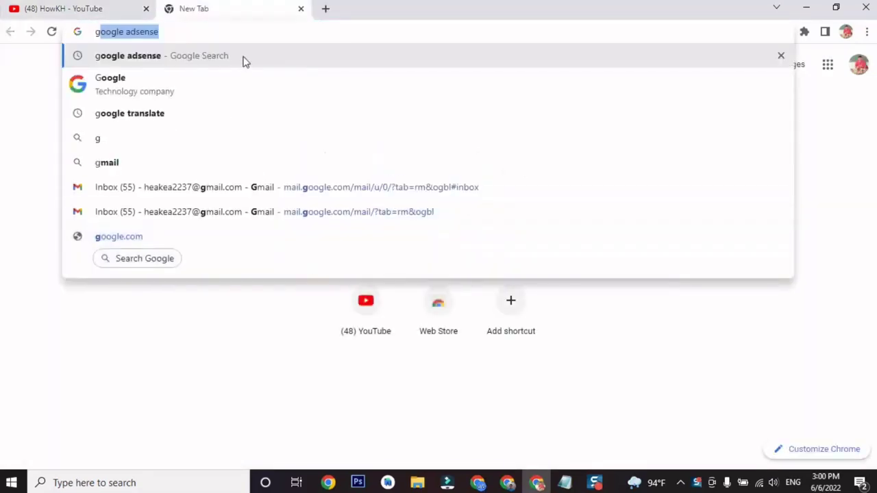
click(244, 61)
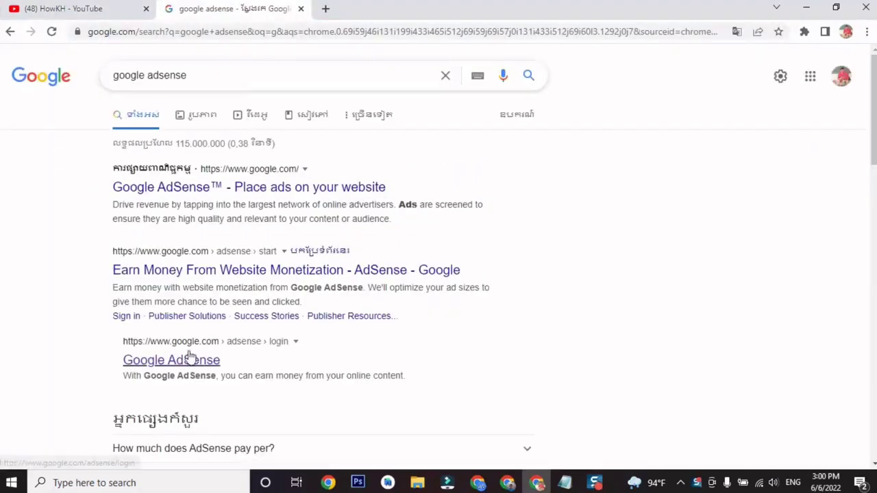
click(192, 367)
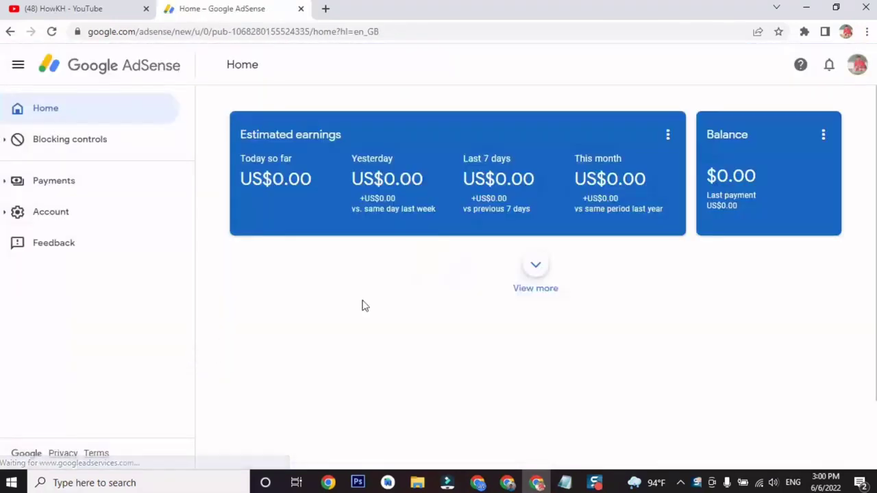
Show more cards on the AdSense Home dashboard.
click(536, 270)
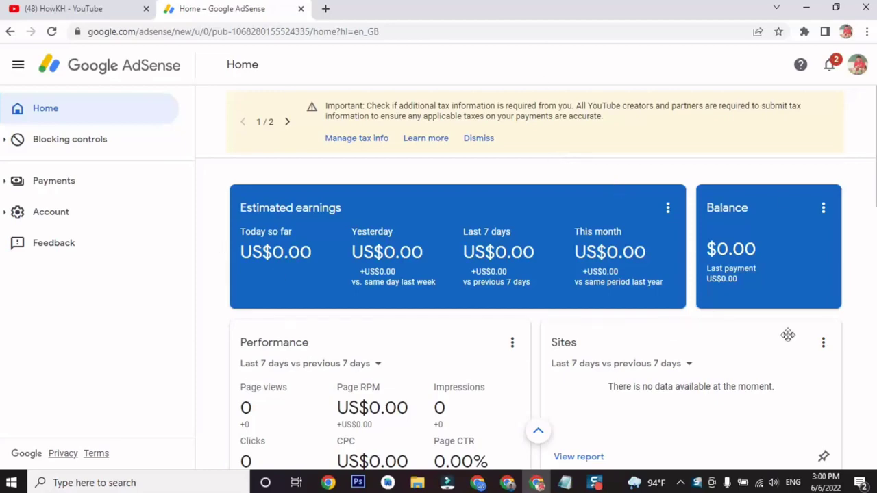
scroll(434, 352, down, 12)
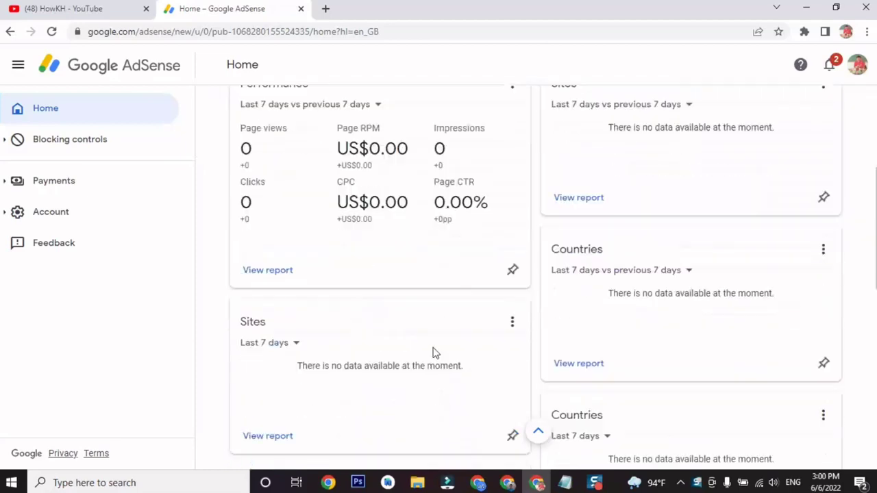
scroll(469, 343, up, 12)
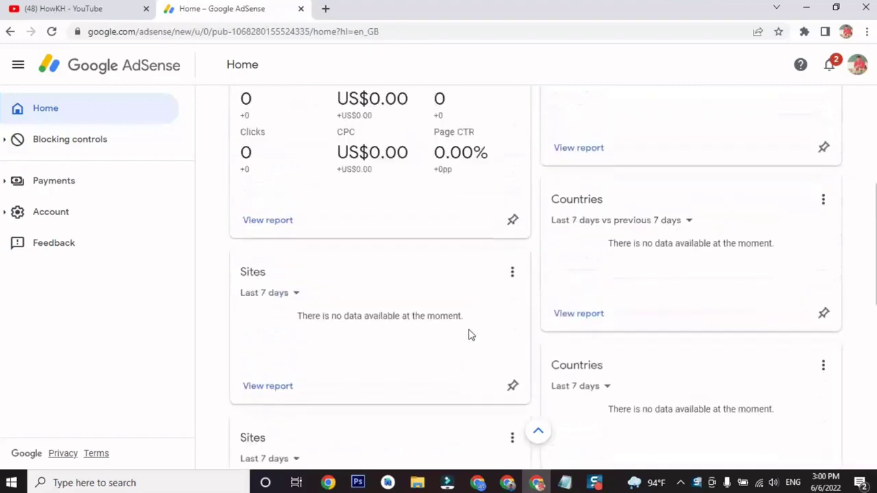
Check Payments info showing US$0.00 earnings and a US$100.00 threshold, then return Home.
click(112, 192)
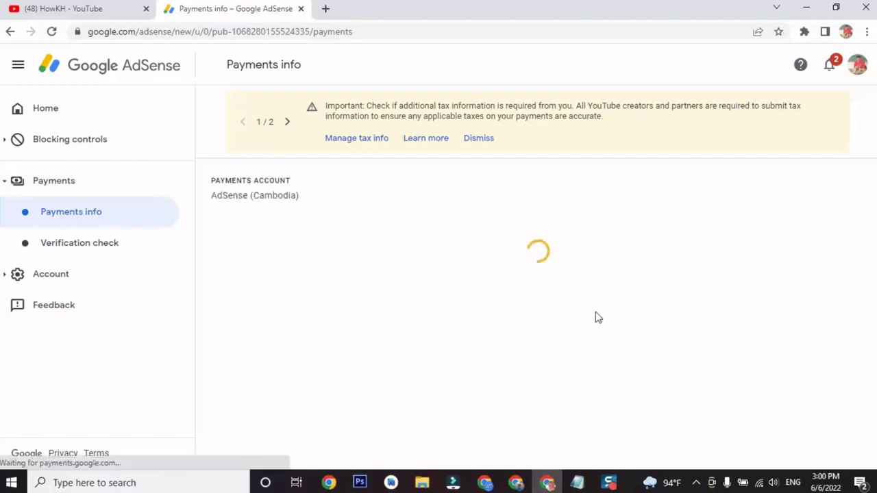
scroll(602, 316, down, 2)
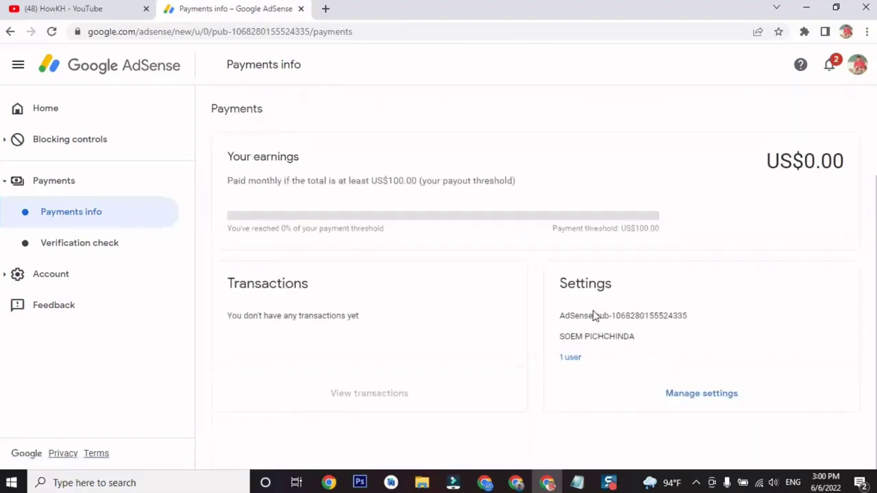
scroll(482, 262, up, 2)
scroll(534, 348, down, 2)
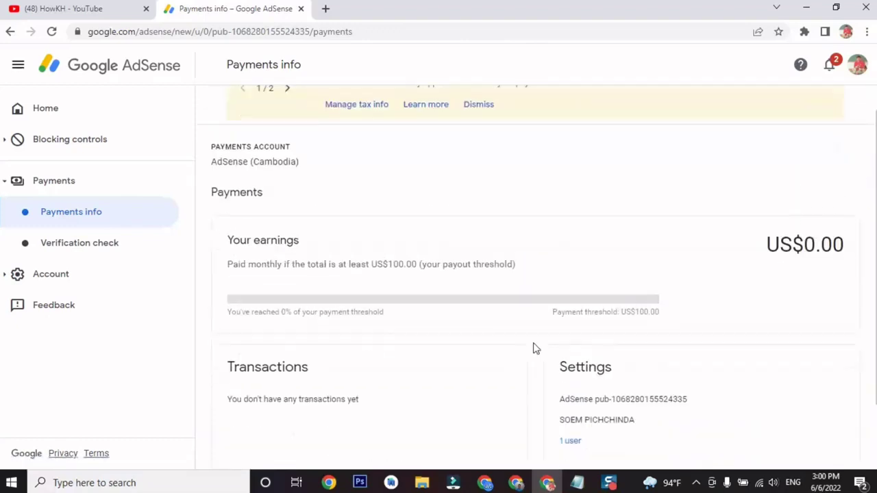
scroll(751, 308, up, 2)
click(29, 109)
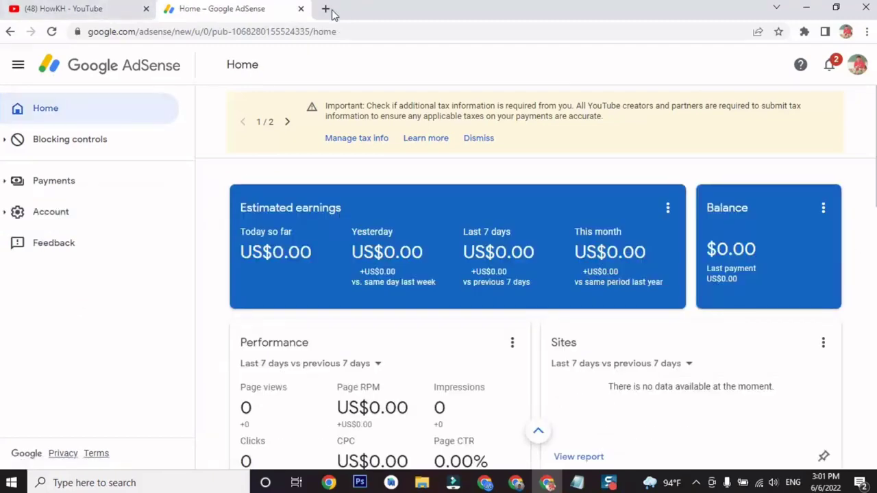
click(327, 10)
Open YouTube Studio from the HowKH account menu and go to its Monetisation page.
click(72, 7)
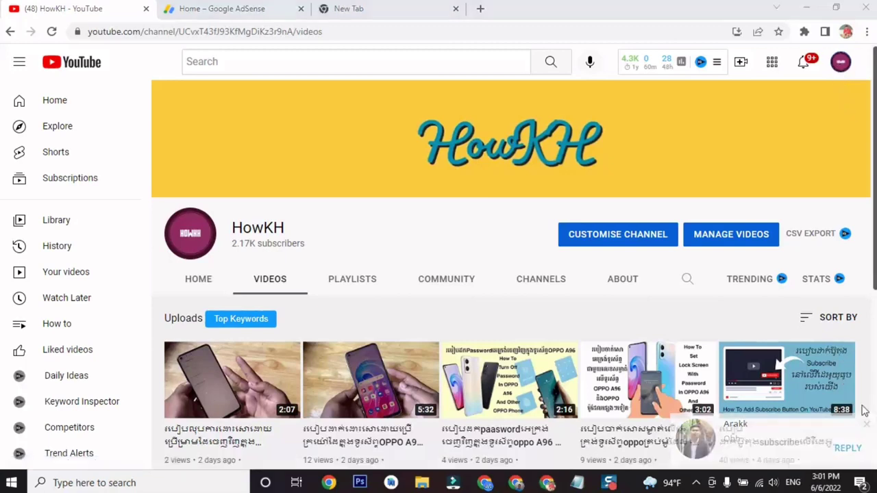
click(842, 65)
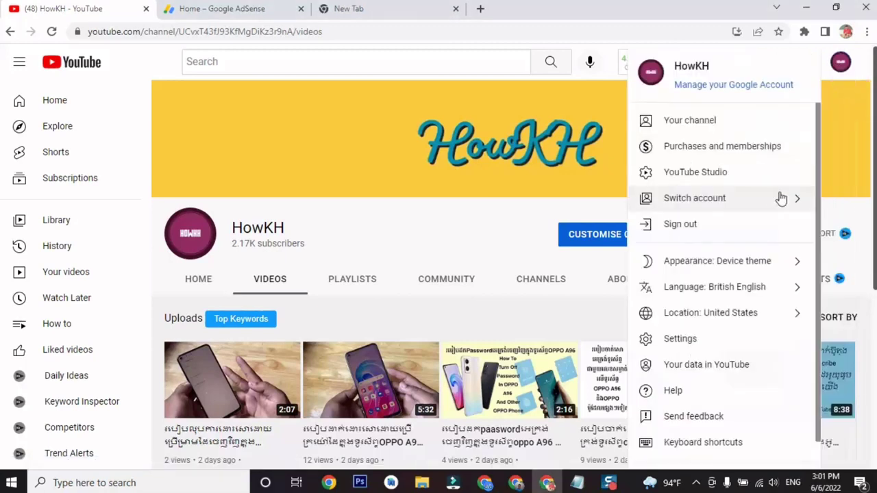
click(764, 185)
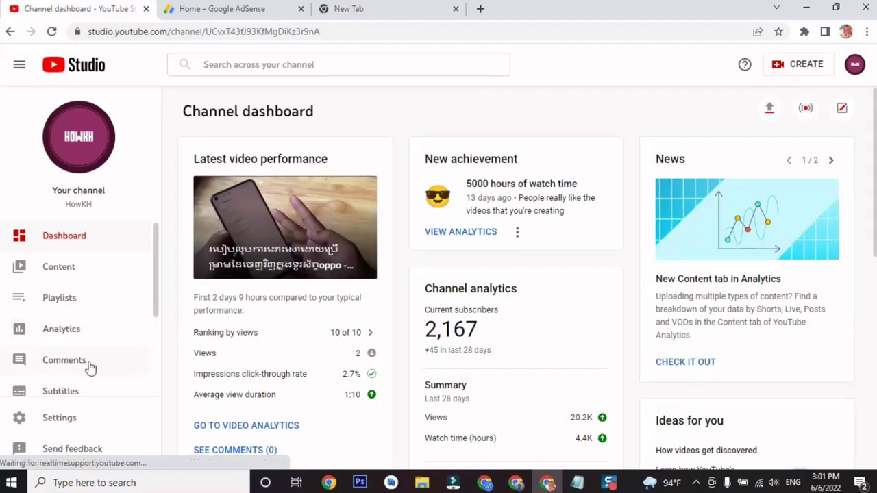
scroll(92, 360, down, 3)
click(105, 333)
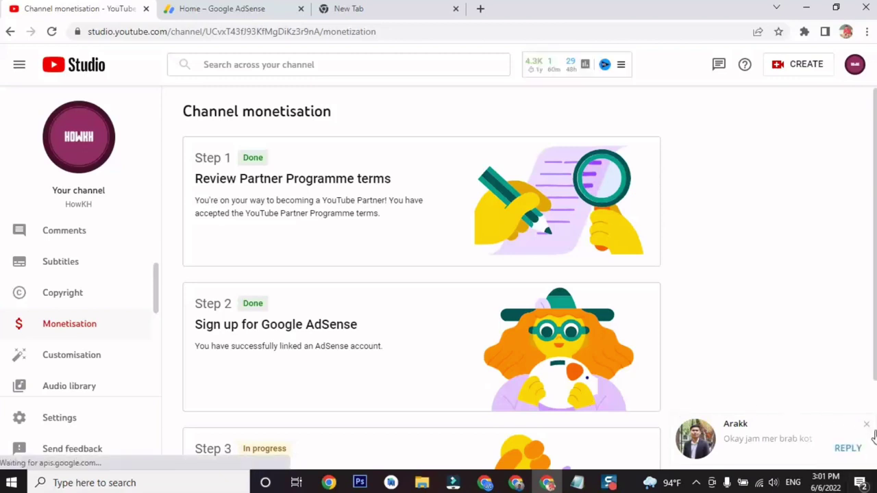
Set browser zoom to 90% so Step 3, Get reviewed, is fully readable.
scroll(408, 389, down, 3)
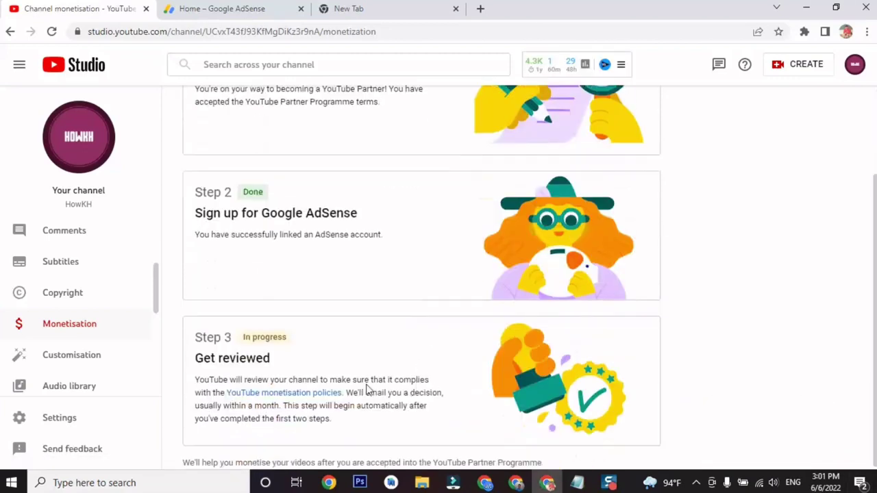
scroll(459, 382, up, 2)
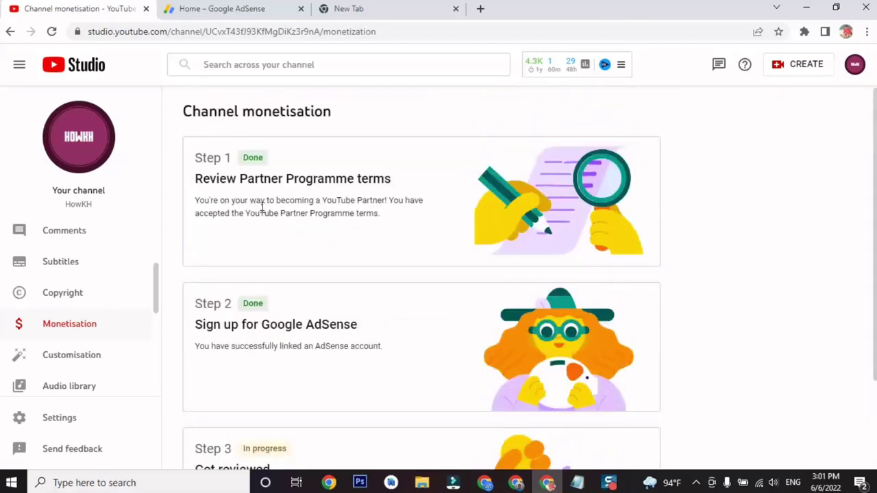
scroll(122, 313, up, 2)
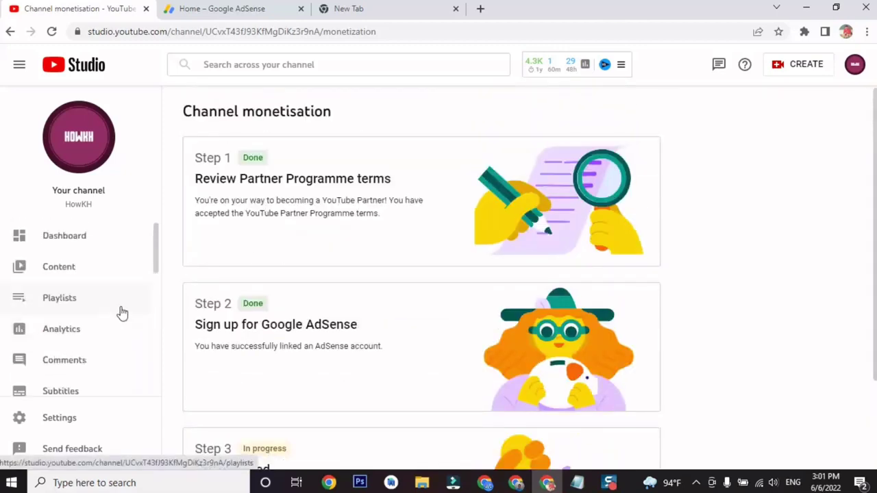
scroll(122, 313, down, 4)
scroll(126, 310, up, 1)
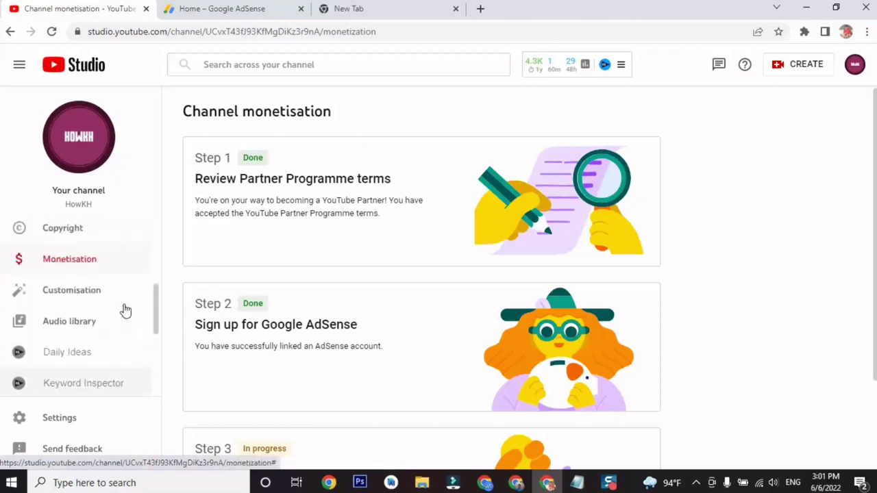
scroll(125, 310, up, 1)
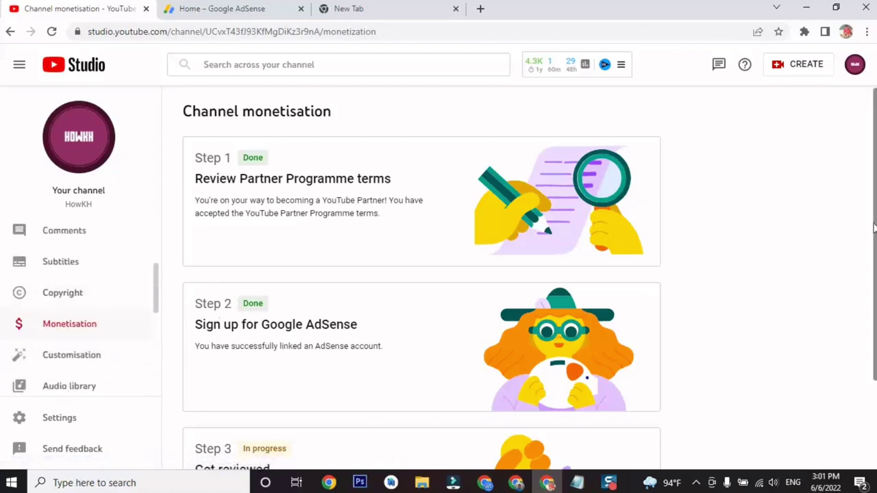
scroll(648, 316, down, 2)
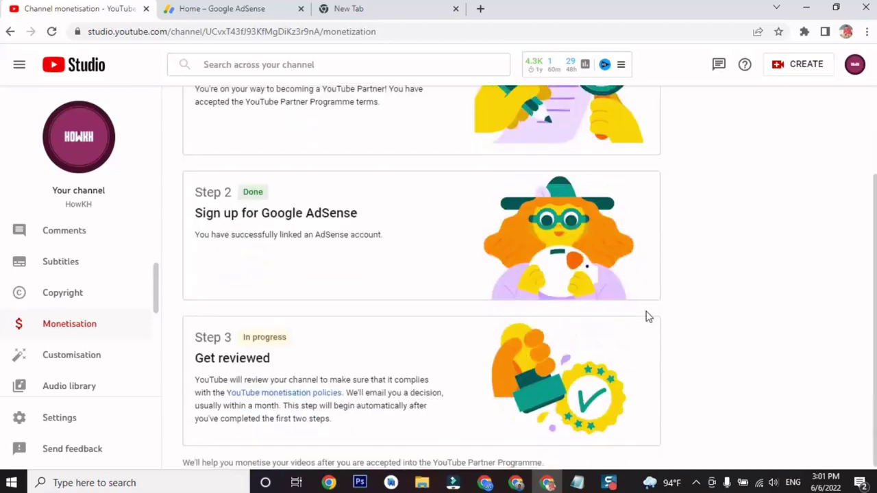
click(866, 31)
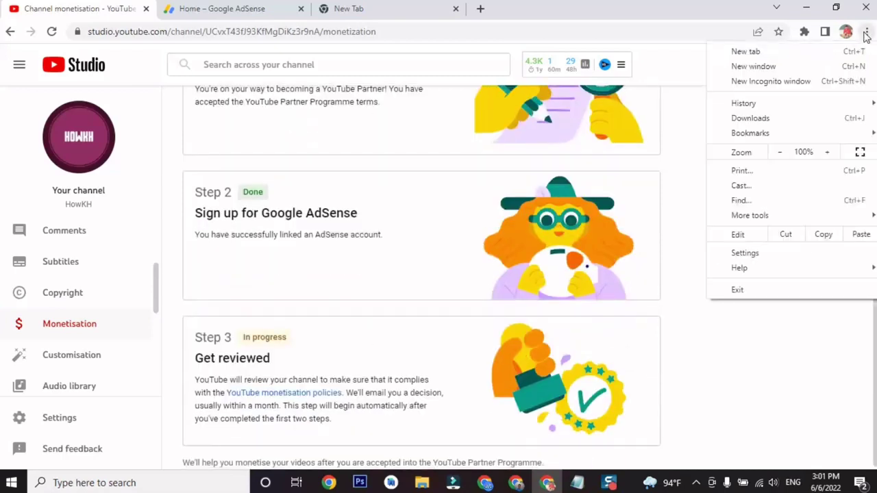
click(779, 152)
click(565, 265)
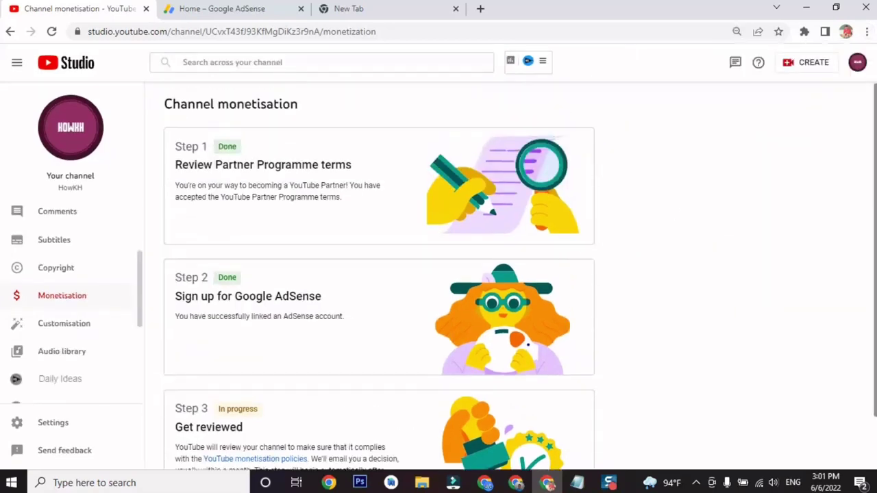
scroll(379, 274, down, 1)
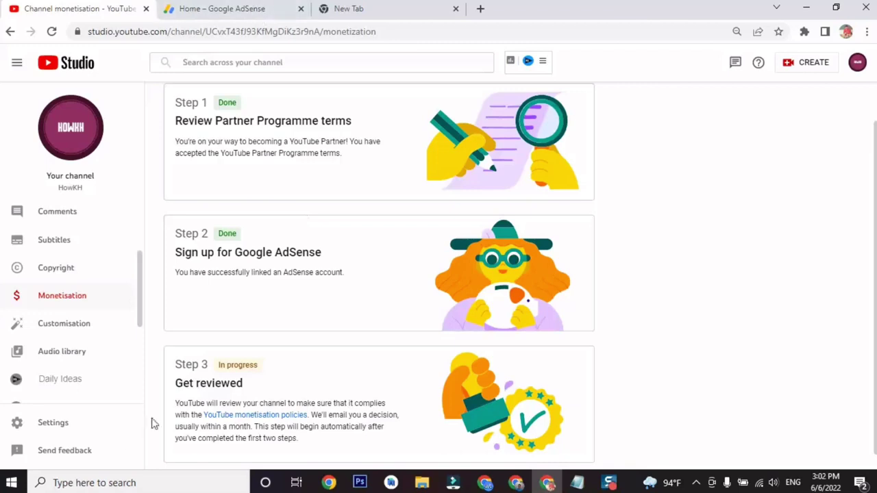
Copy the saved monetisation request letter into a first feedback form, then dismiss it.
click(81, 452)
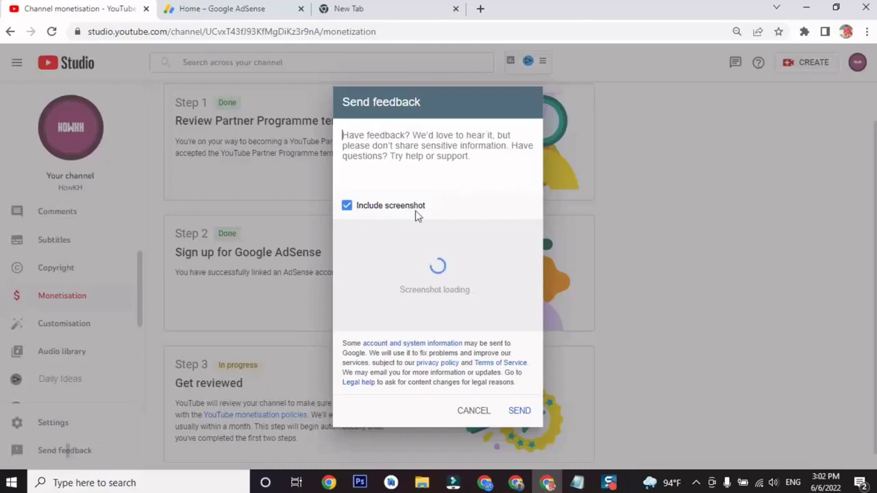
click(577, 482)
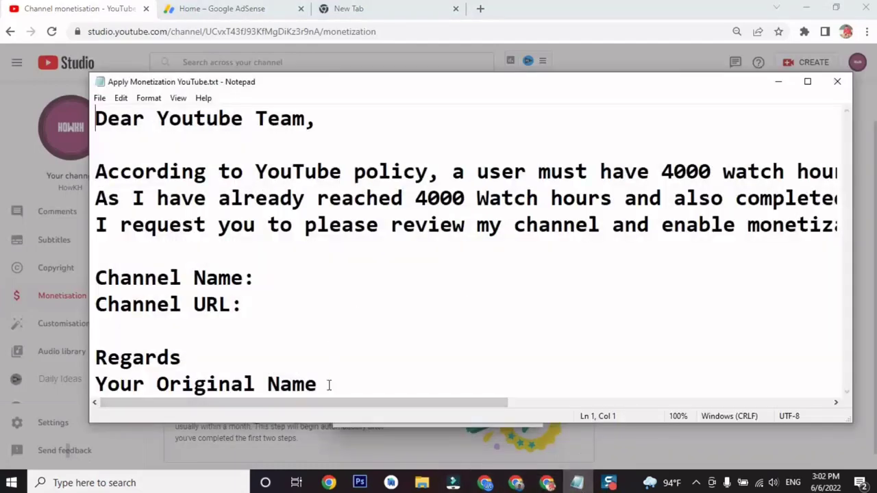
click(329, 385)
key(ctrl+a)
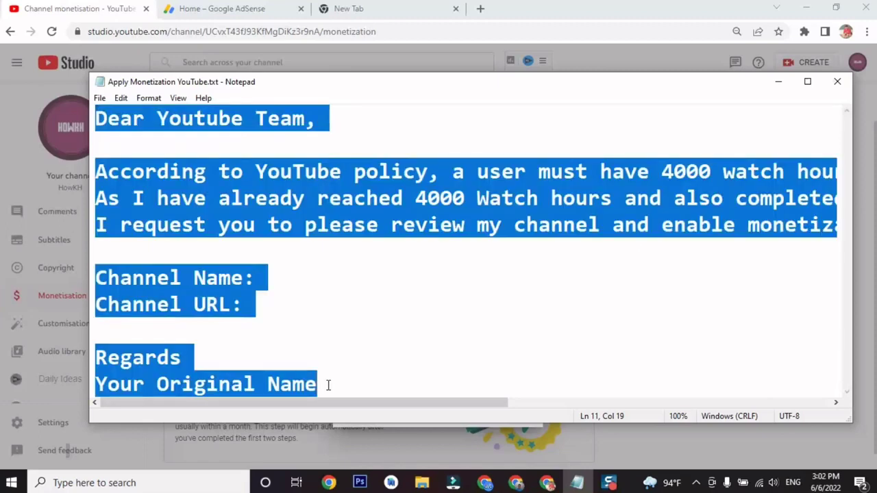
click(546, 483)
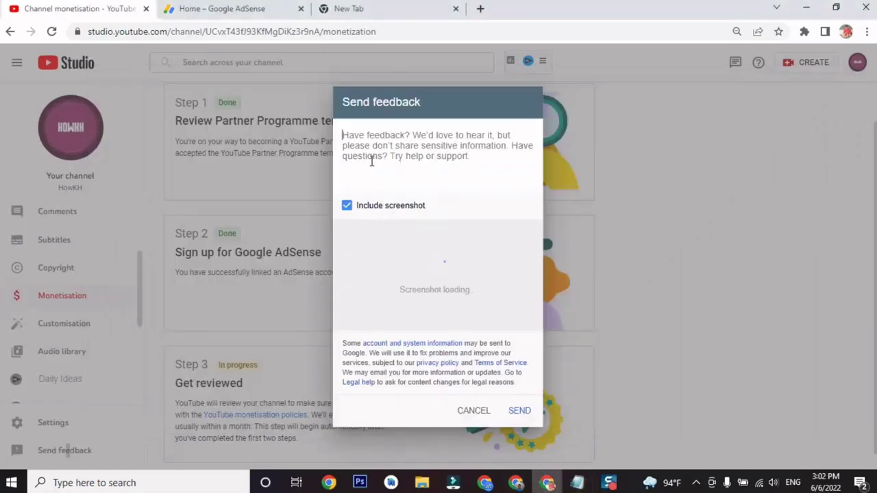
key(ctrl+v)
scroll(442, 180, up, 5)
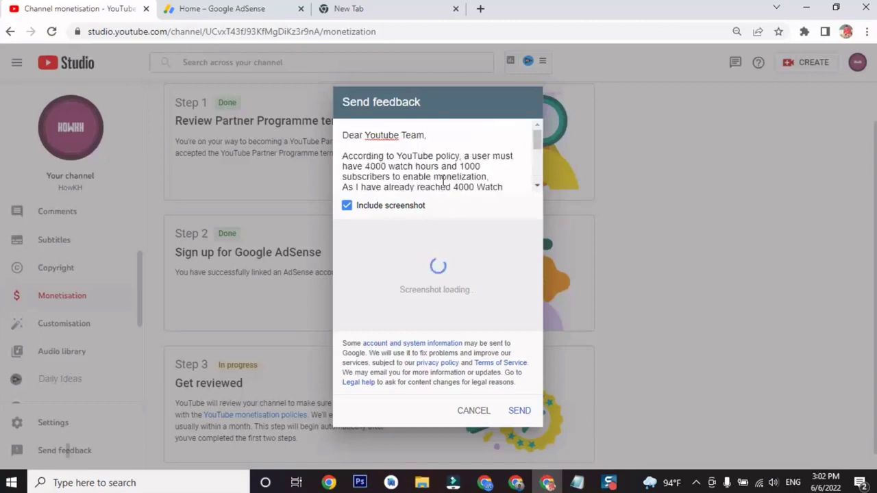
scroll(388, 168, down, 5)
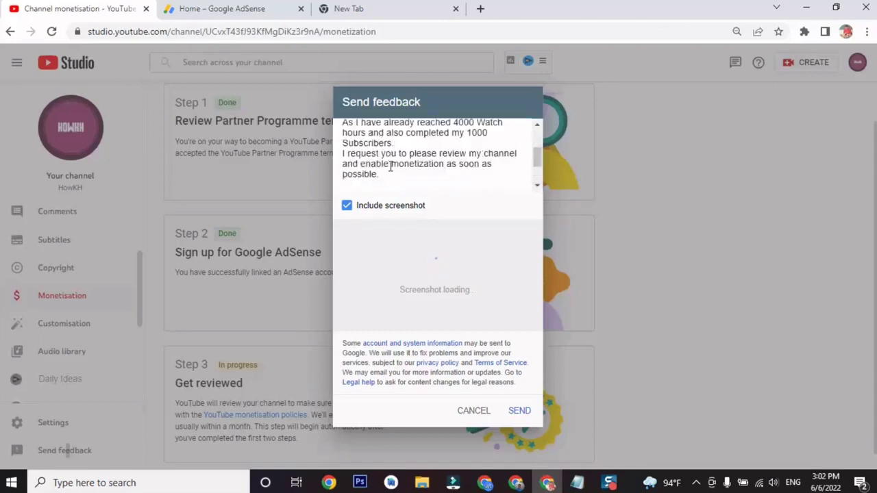
click(413, 147)
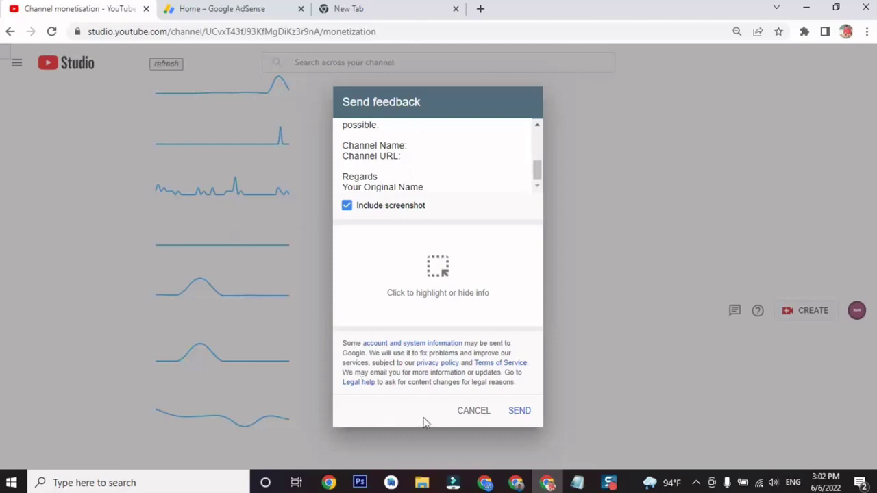
click(466, 412)
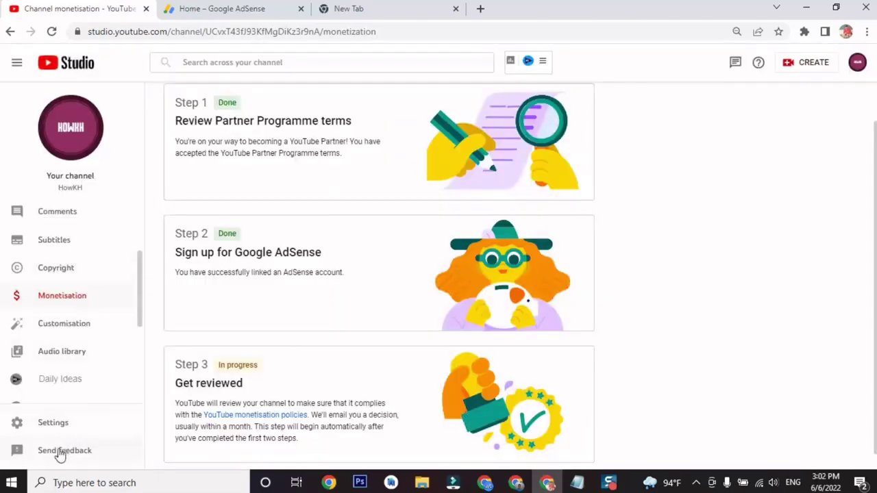
Reopen feedback without a screenshot, paste the letter, and start the Channel Name line.
click(63, 451)
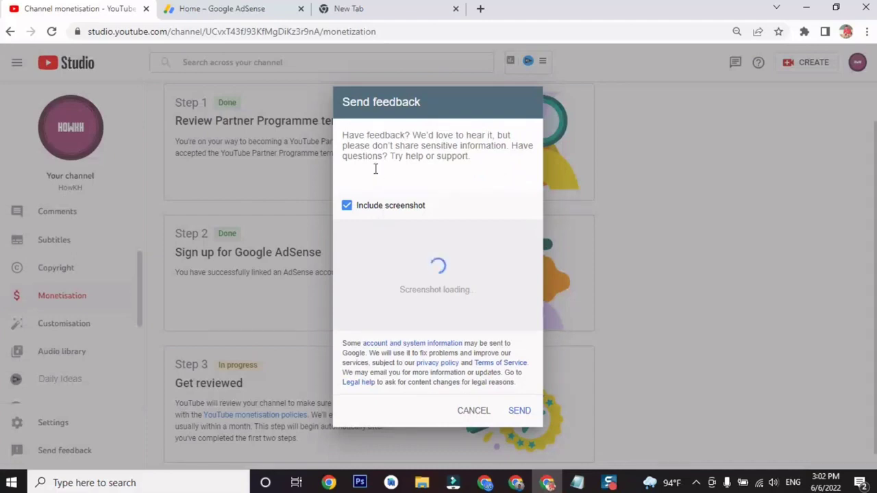
click(347, 207)
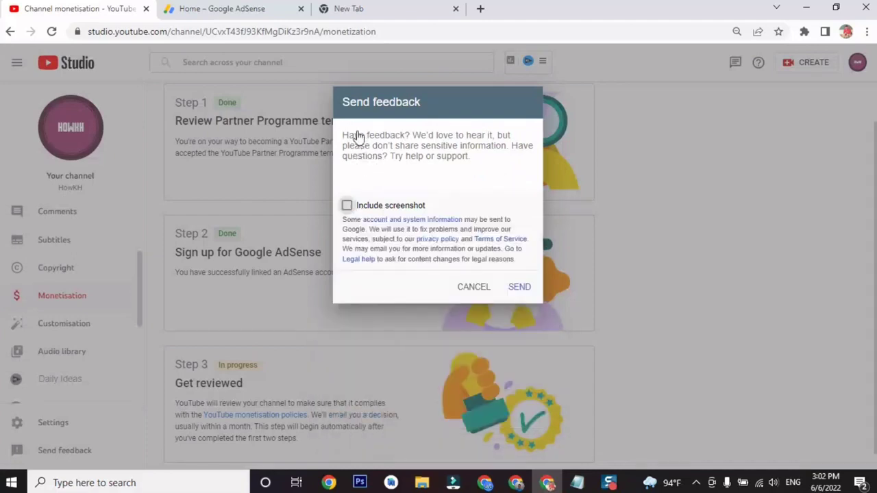
click(358, 169)
key(ctrl+v)
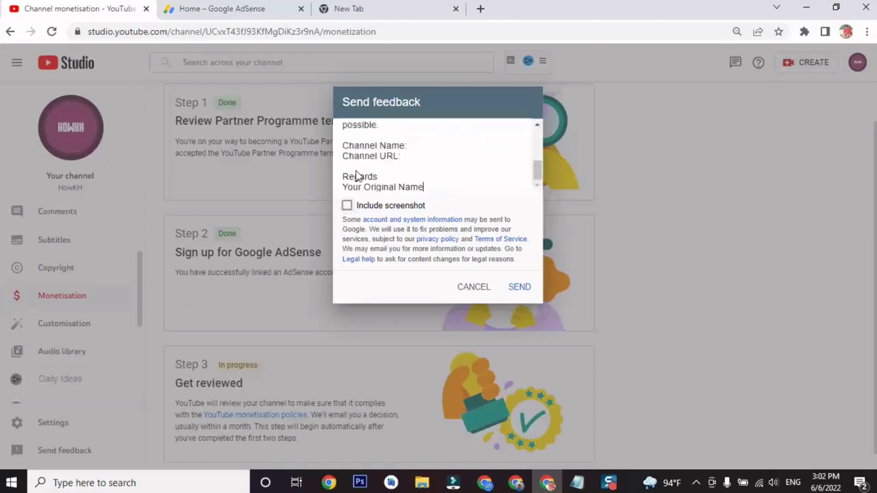
scroll(379, 176, up, 5)
scroll(384, 174, down, 5)
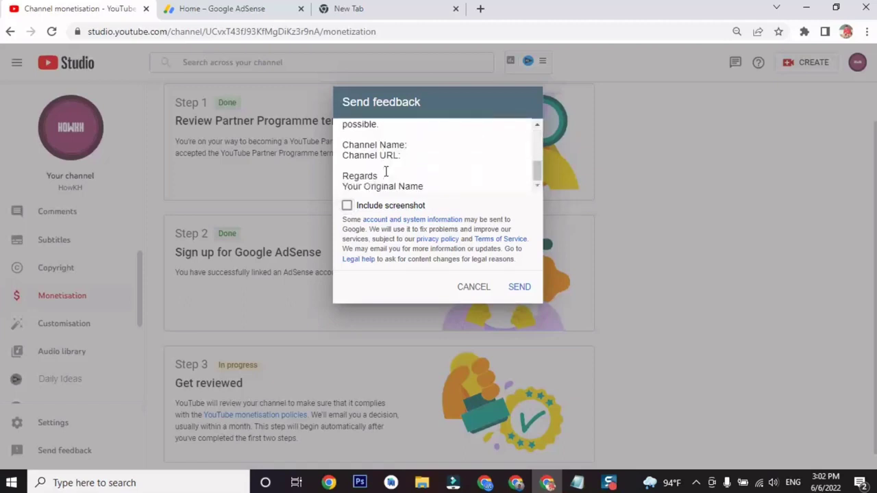
click(414, 146)
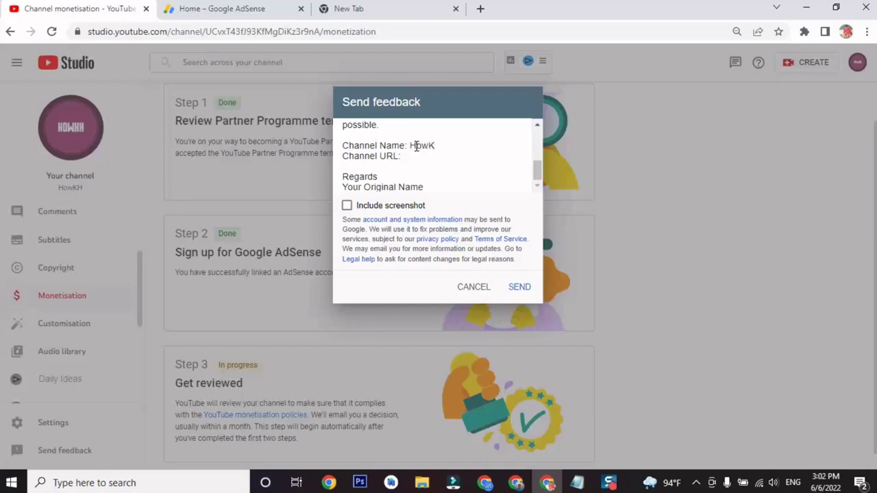
Load the HowKH channel page in the AdSense tab, copy its URL, and return to Studio.
double_click(416, 147)
click(221, 9)
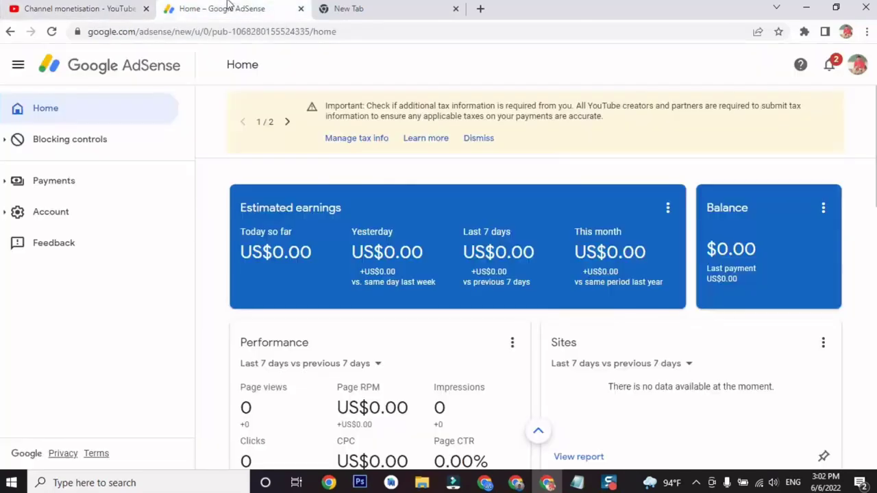
click(198, 31)
text(y)
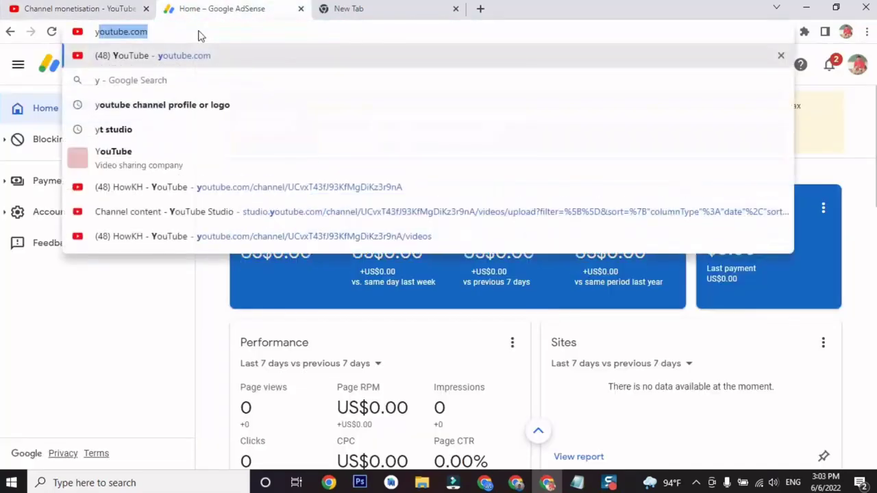
key(Return)
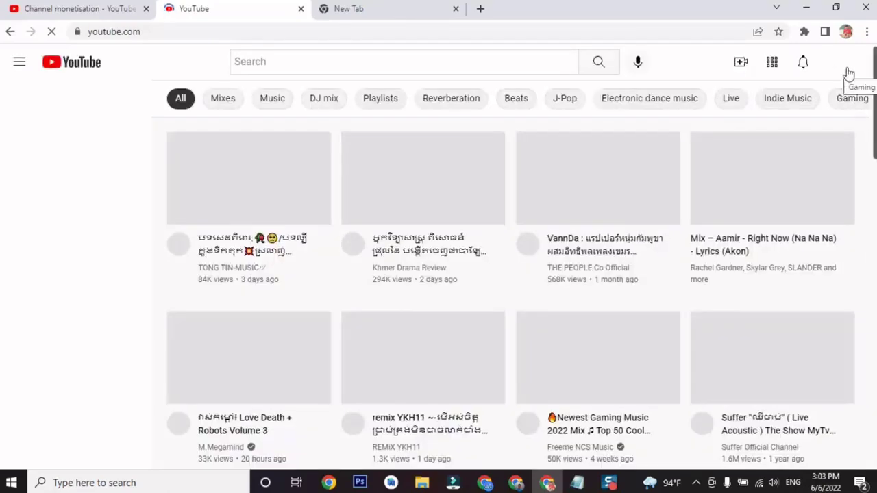
click(844, 70)
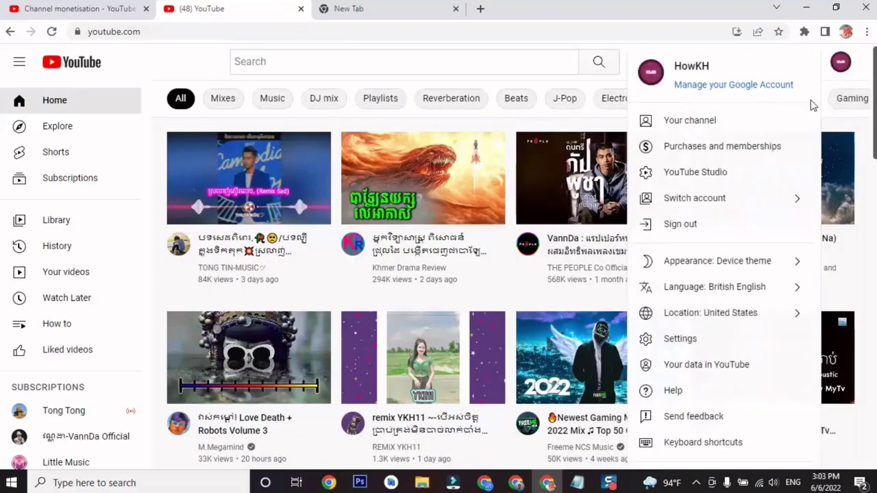
click(759, 128)
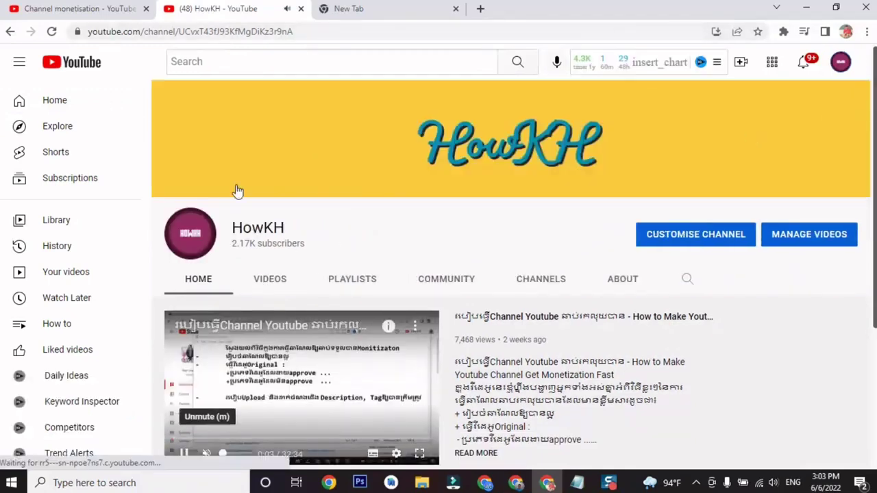
drag(291, 31, 89, 52)
key(ctrl+c)
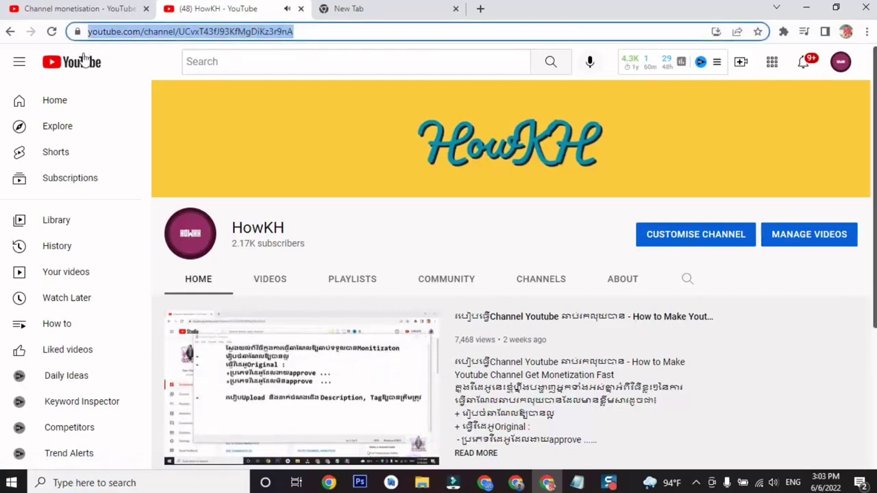
click(96, 8)
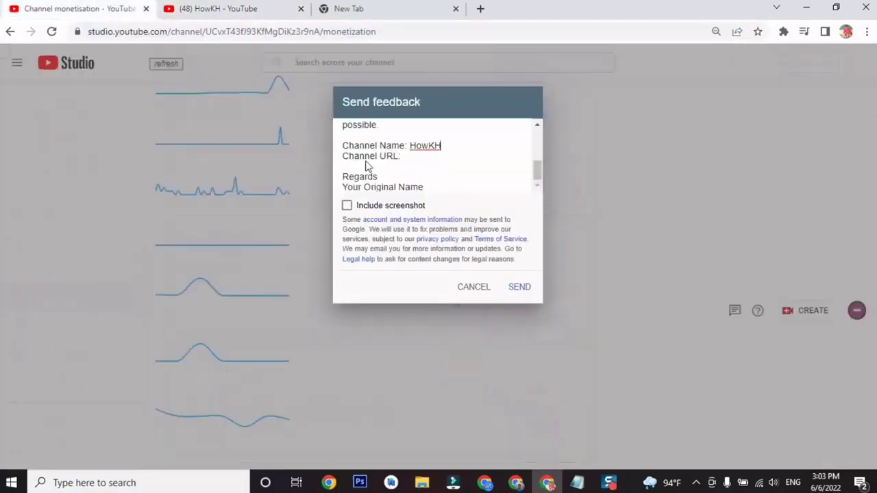
Paste the HowKH channel URL after 'Channel URL:' in the feedback letter.
click(414, 159)
key(ctrl+v)
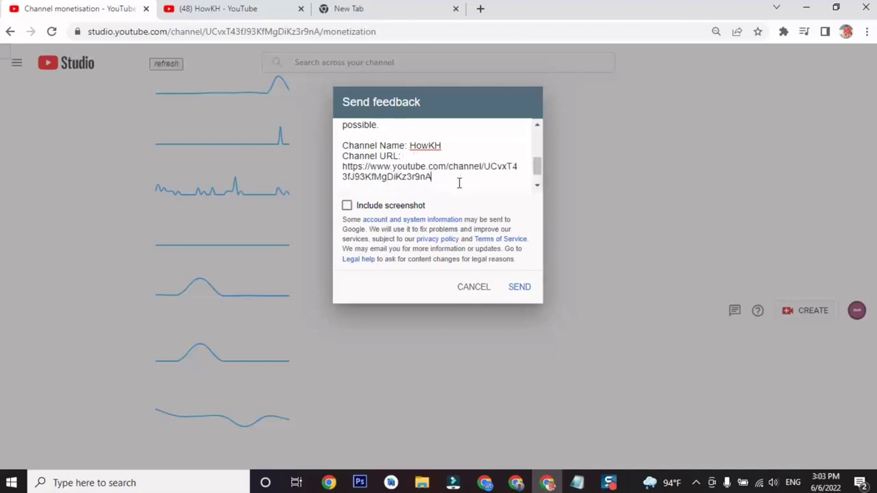
scroll(449, 183, down, 1)
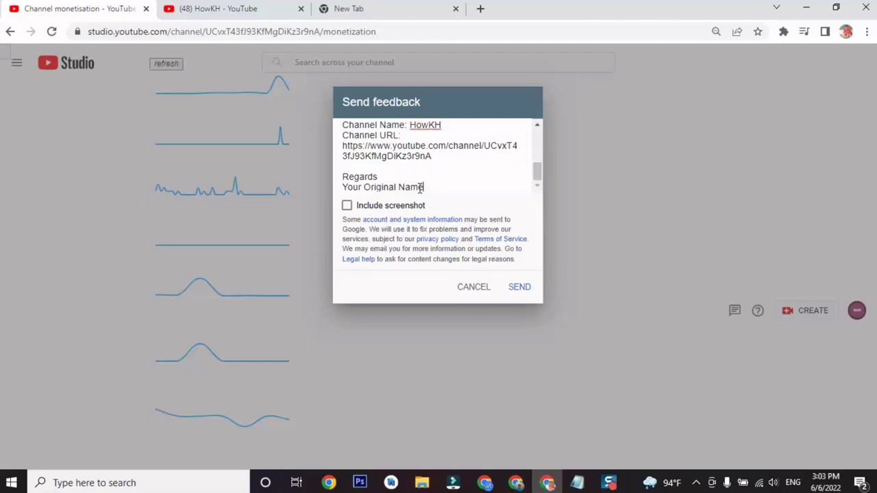
Replace 'Your Original Name' with the sender's name and include a screenshot.
drag(423, 187, 347, 201)
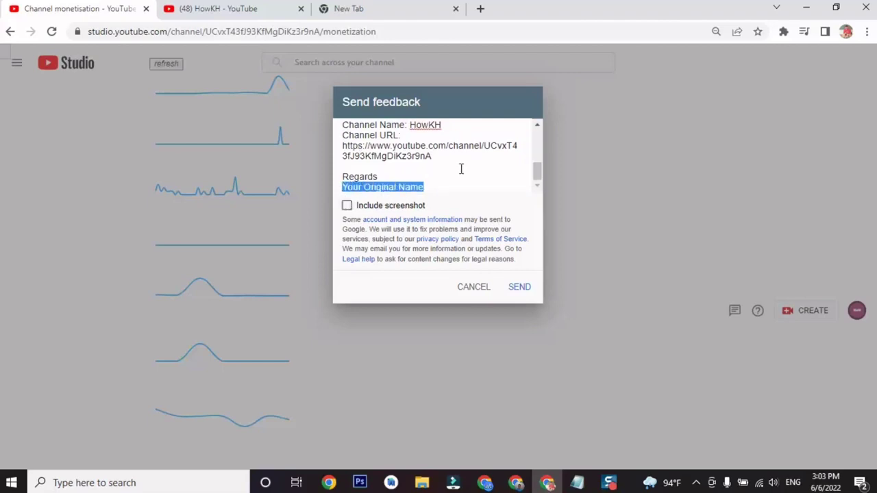
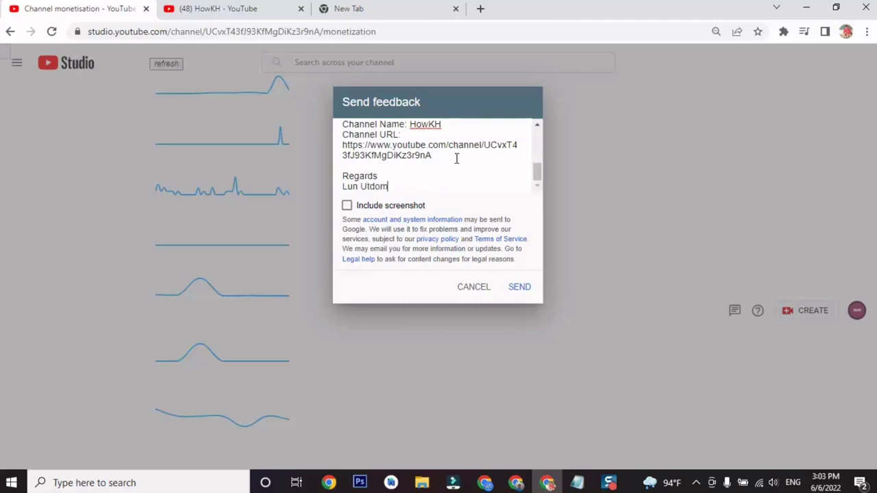
scroll(454, 159, up, 5)
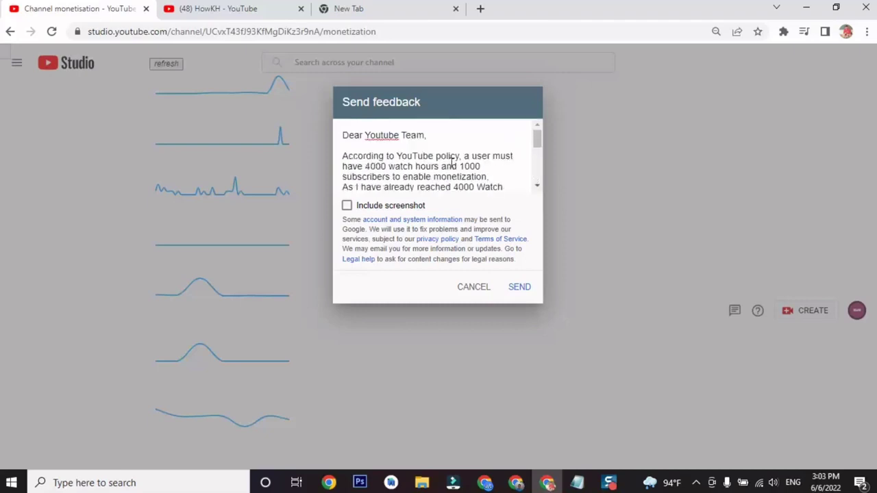
scroll(370, 160, down, 5)
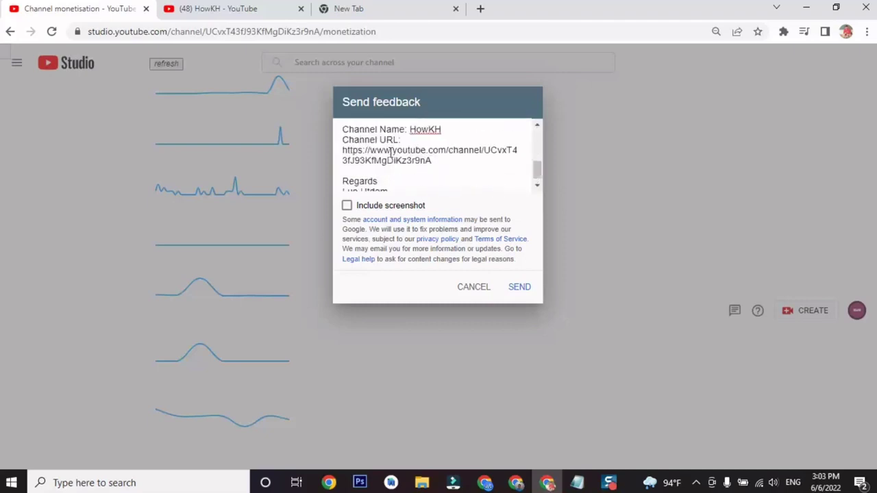
click(347, 209)
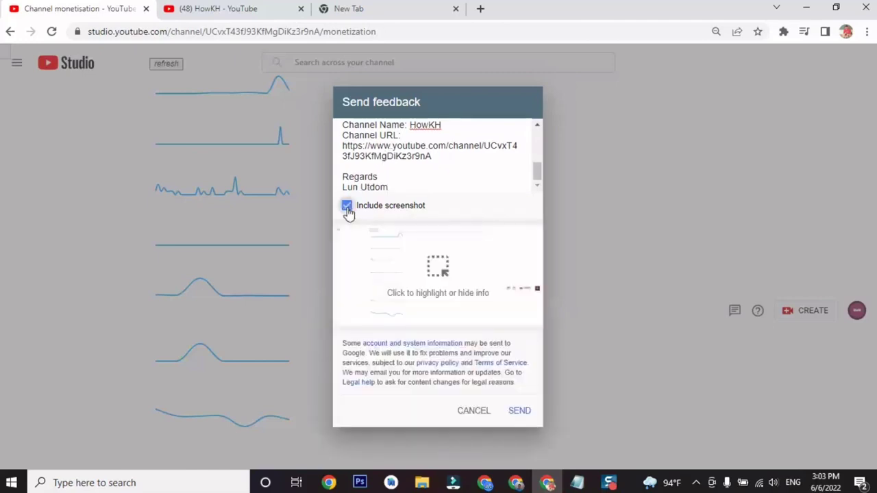
Finish the screenshot markup, delete the whole letter text, and cancel the feedback form.
click(399, 272)
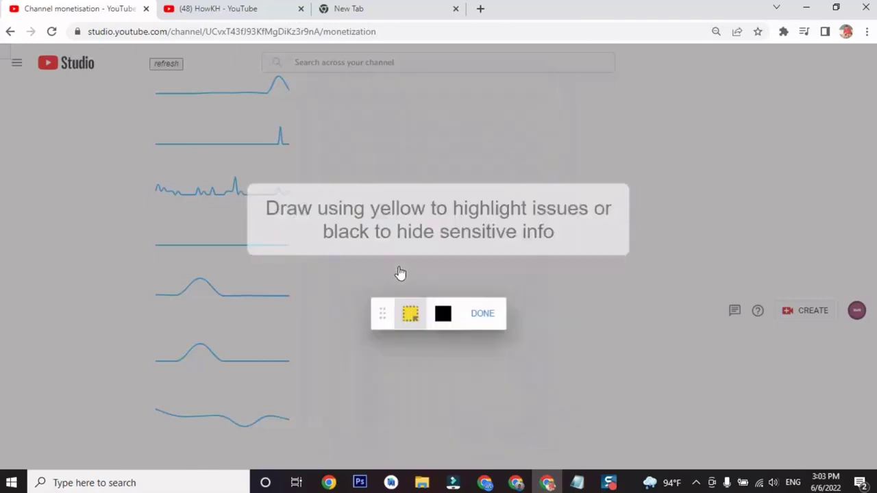
click(489, 315)
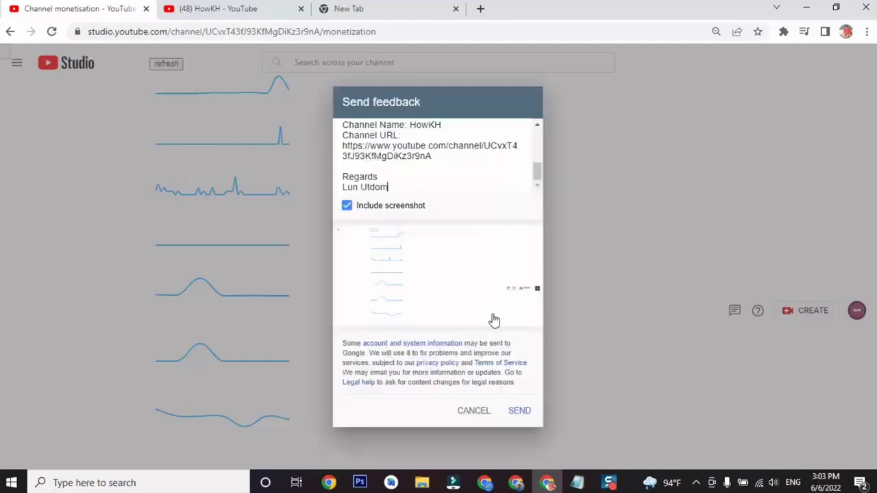
drag(395, 187, 361, 157)
click(397, 183)
key(ctrl+a)
key(ctrl+c)
key(BackSpace)
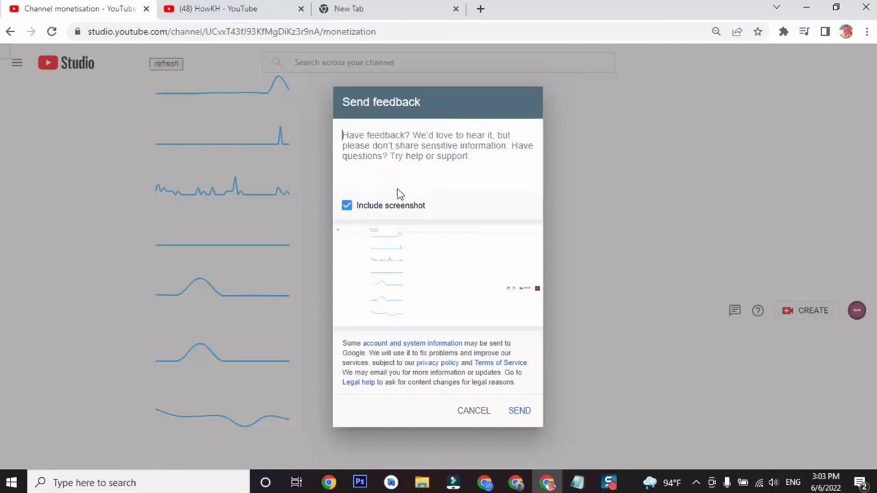
click(471, 411)
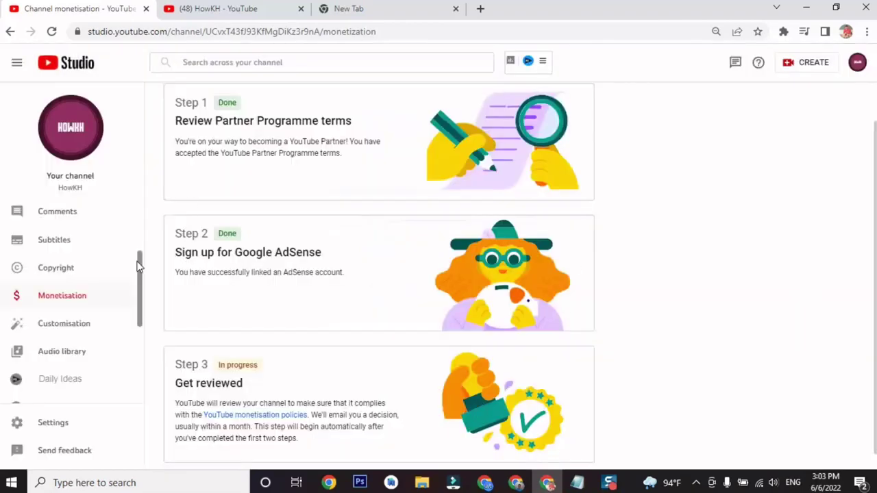
Reopen Send feedback, paste the completed monetisation letter, and include a page screenshot.
click(79, 450)
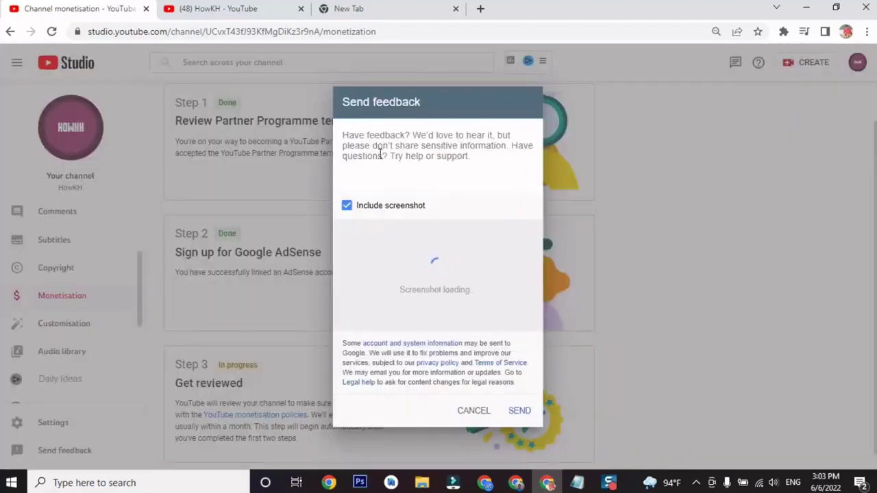
click(346, 205)
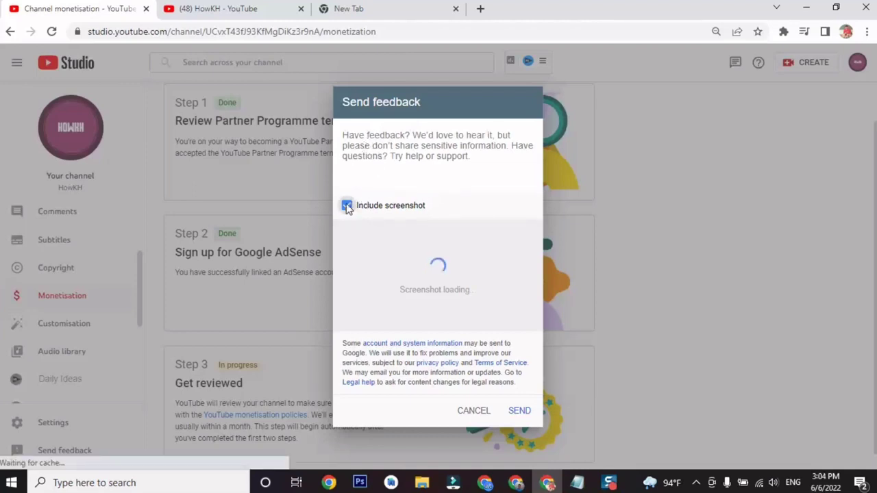
click(354, 146)
key(ctrl+v)
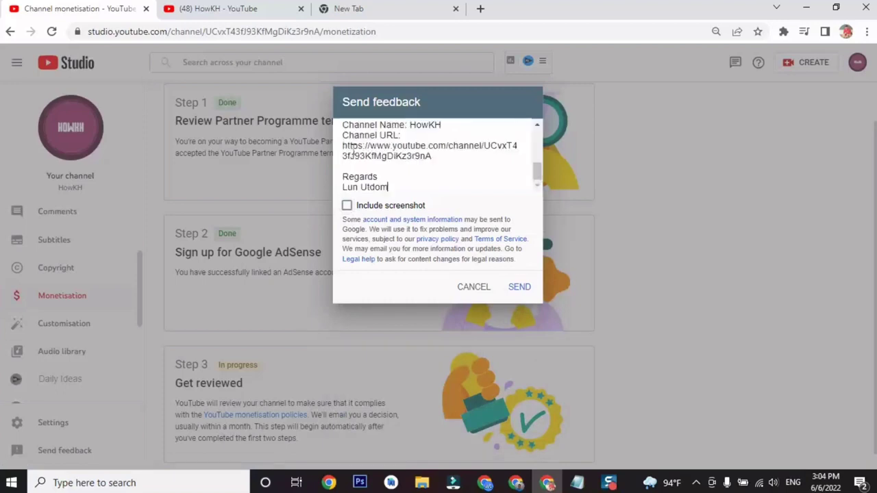
click(347, 205)
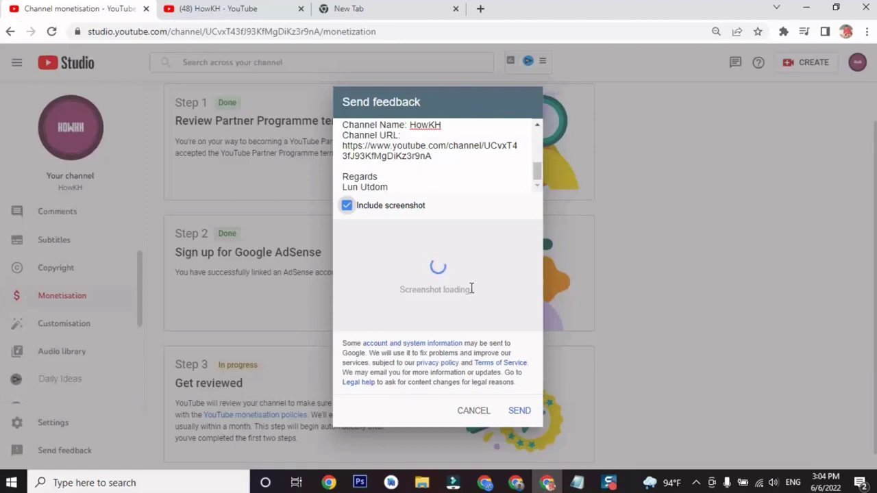
scroll(434, 164, up, 5)
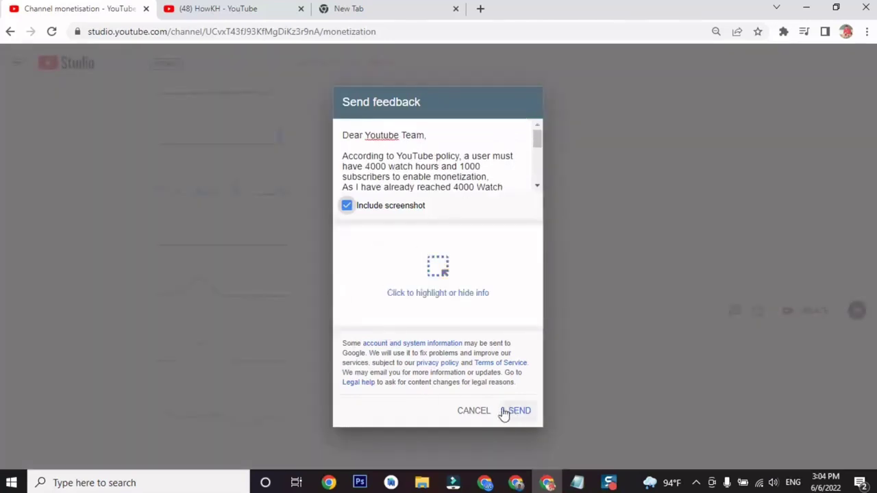
Submit the feedback, then open HowKH's Monetisation page in YouTube Studio from the channel page.
click(495, 414)
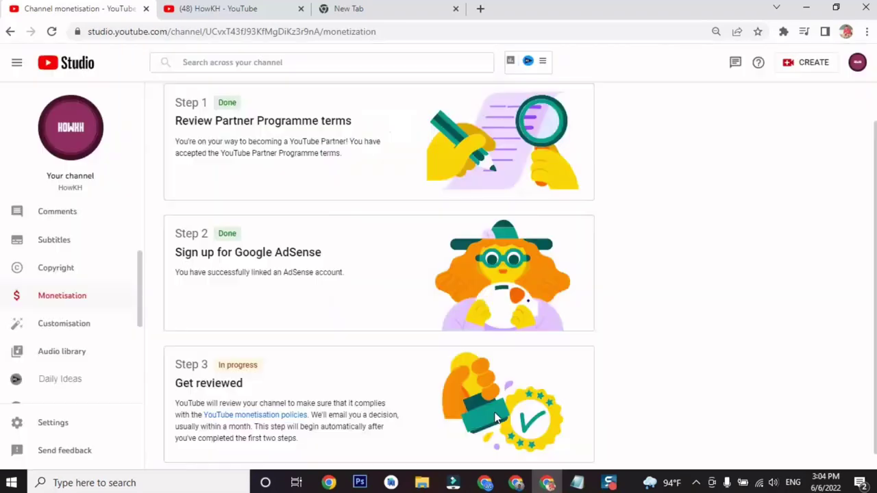
click(232, 8)
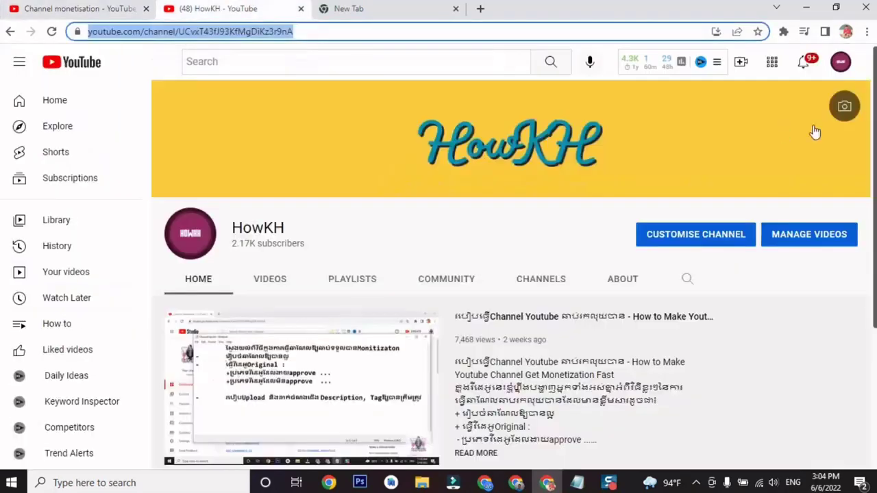
click(841, 61)
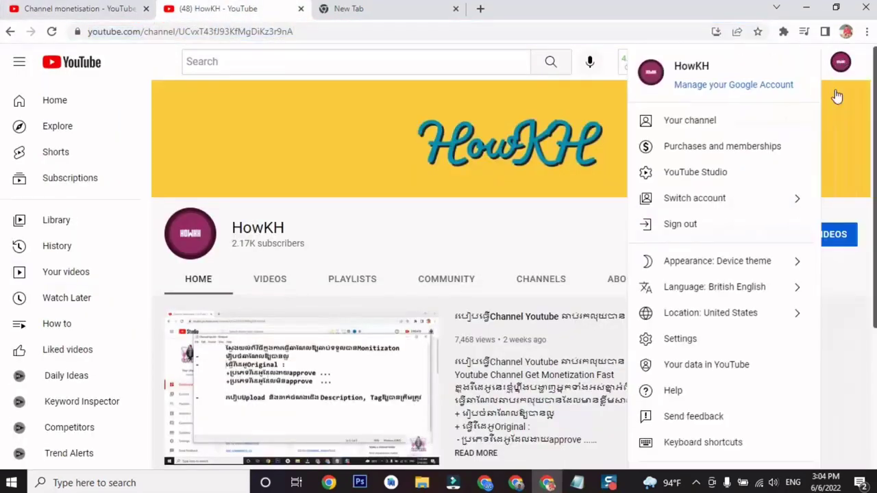
click(731, 185)
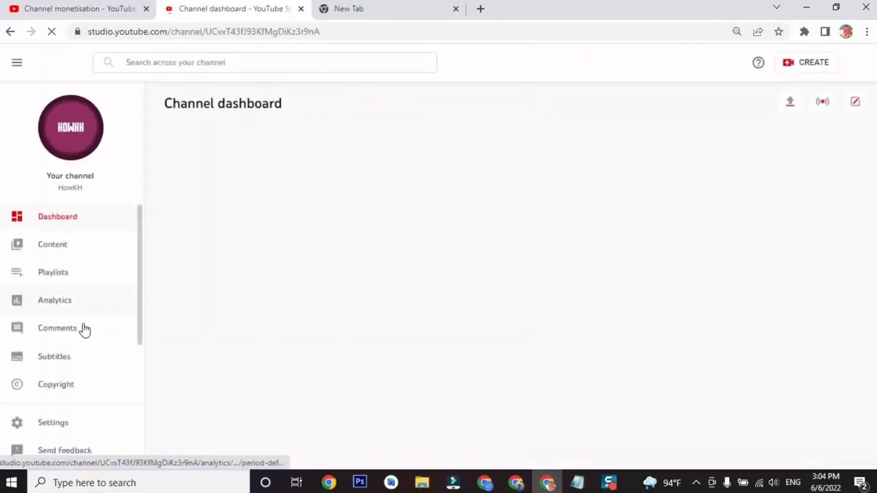
scroll(84, 335, down, 2)
click(87, 346)
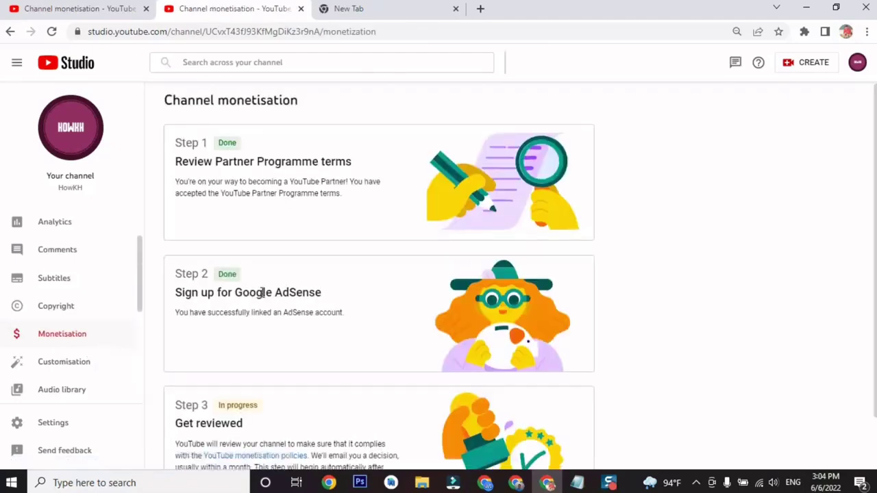
scroll(262, 292, down, 1)
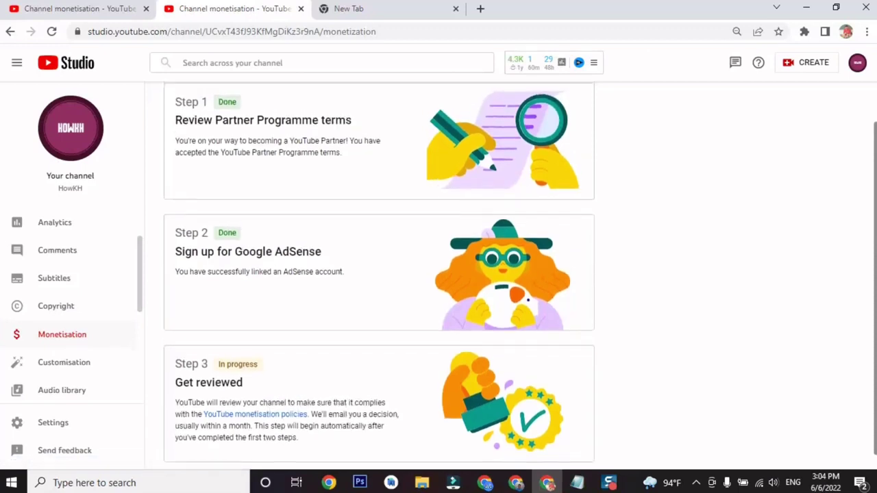
Paste the prepared HowKH monetisation message into a new feedback form and send it.
click(63, 456)
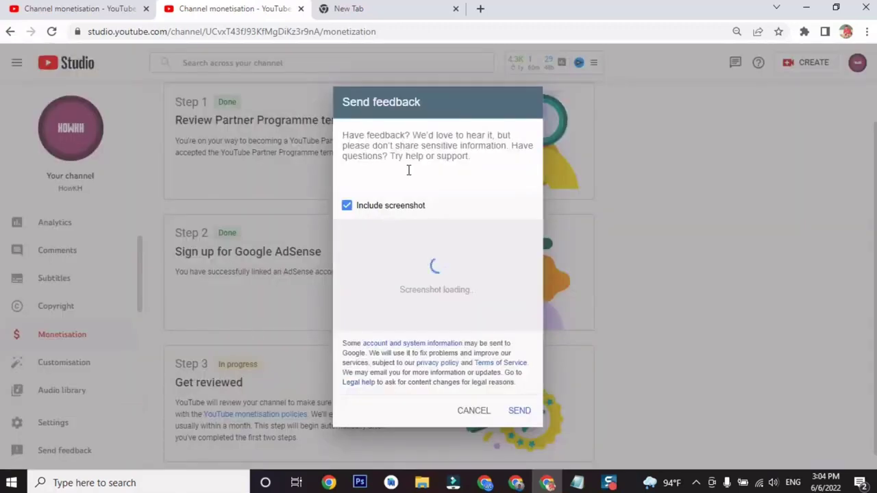
key(ctrl+v)
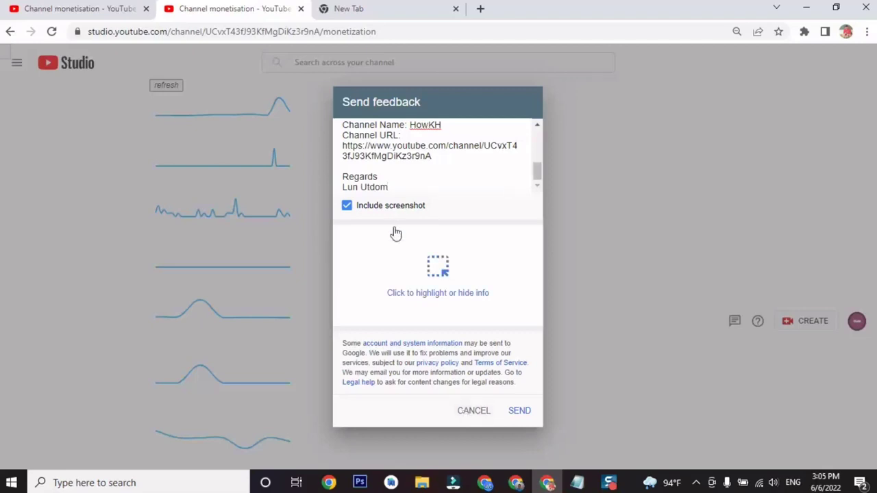
click(518, 413)
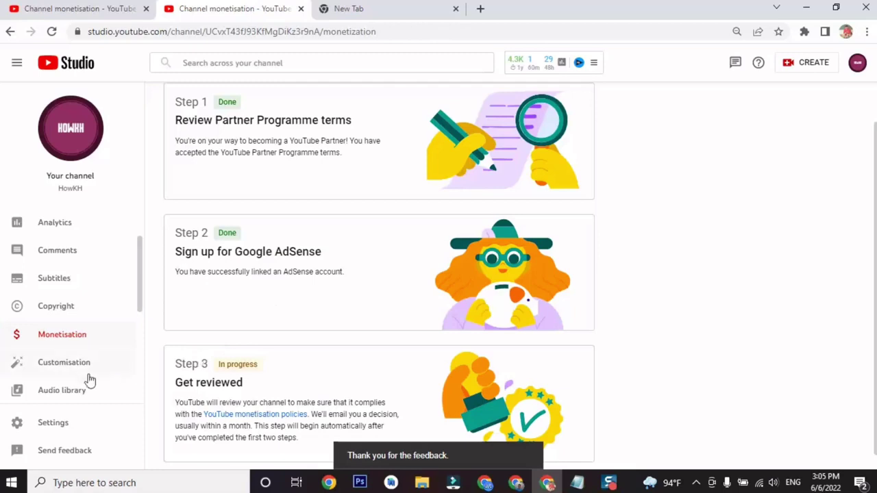
scroll(243, 336, up, 2)
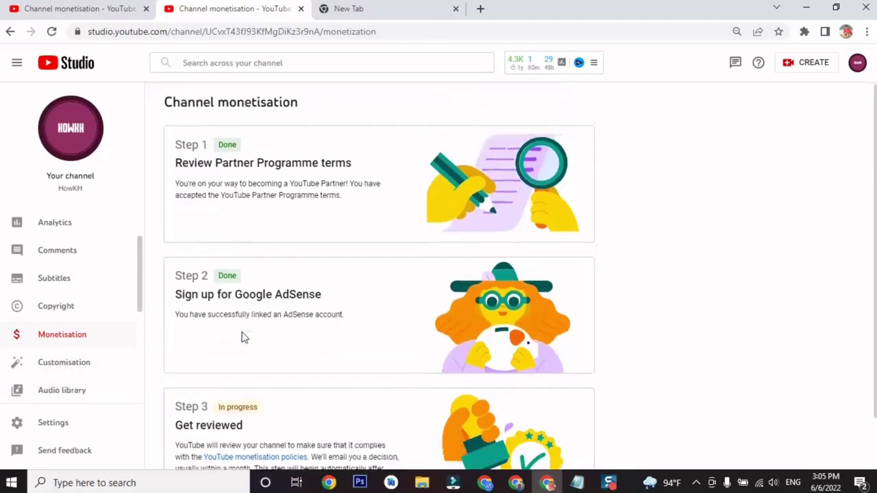
scroll(243, 337, down, 1)
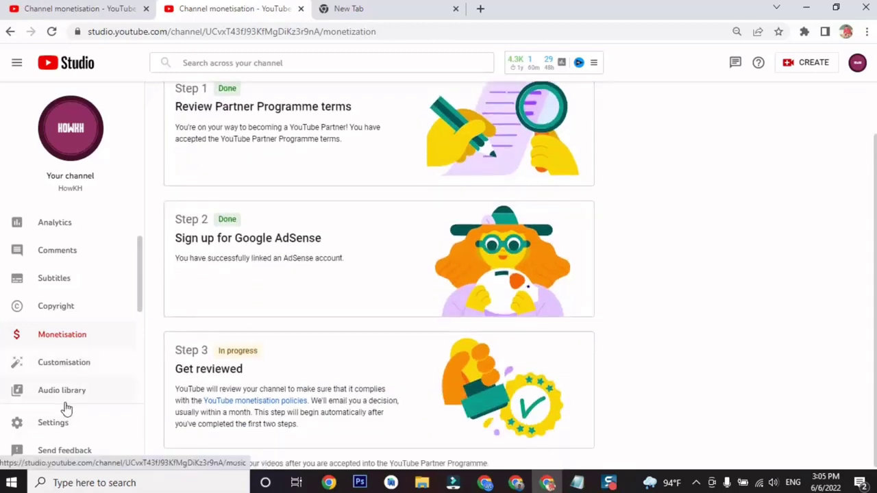
scroll(102, 352, down, 2)
scroll(103, 352, up, 2)
click(46, 450)
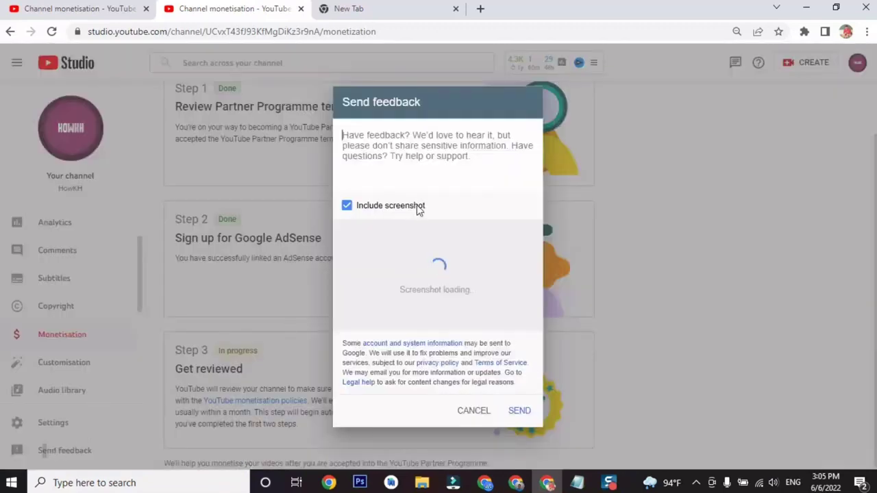
click(347, 211)
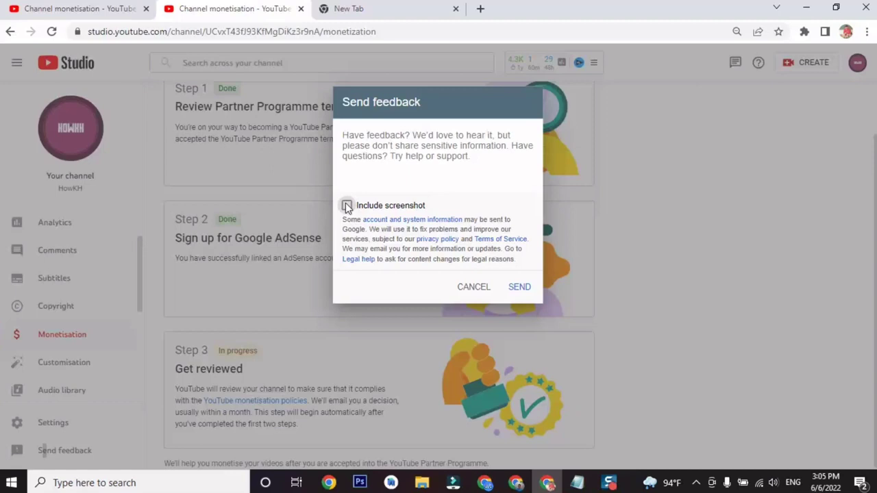
click(347, 206)
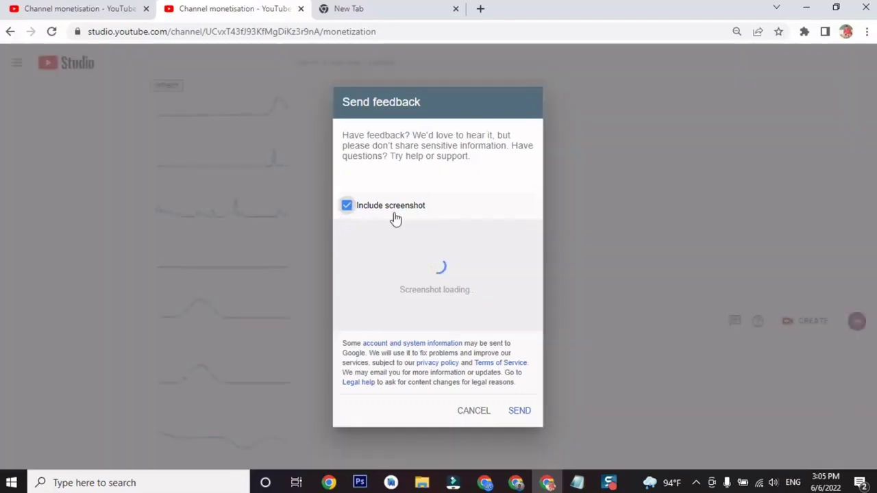
click(483, 413)
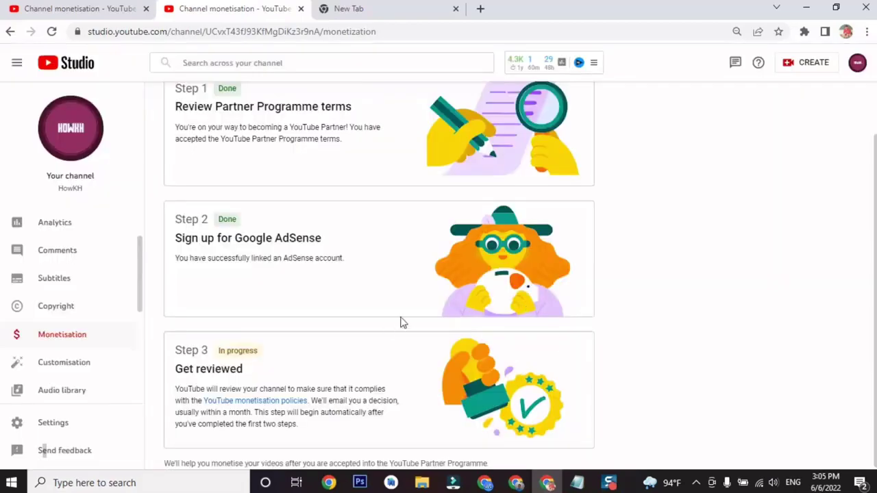
Review the monetisation step cards, including Step 3, then switch to the Google new tab.
scroll(402, 320, up, 1)
scroll(401, 321, down, 1)
scroll(179, 131, up, 1)
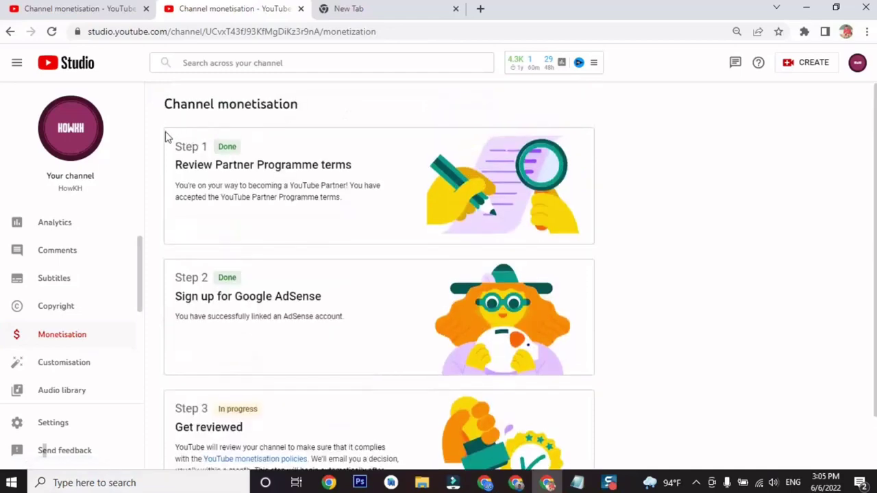
drag(164, 137, 618, 267)
click(617, 273)
scroll(259, 259, down, 1)
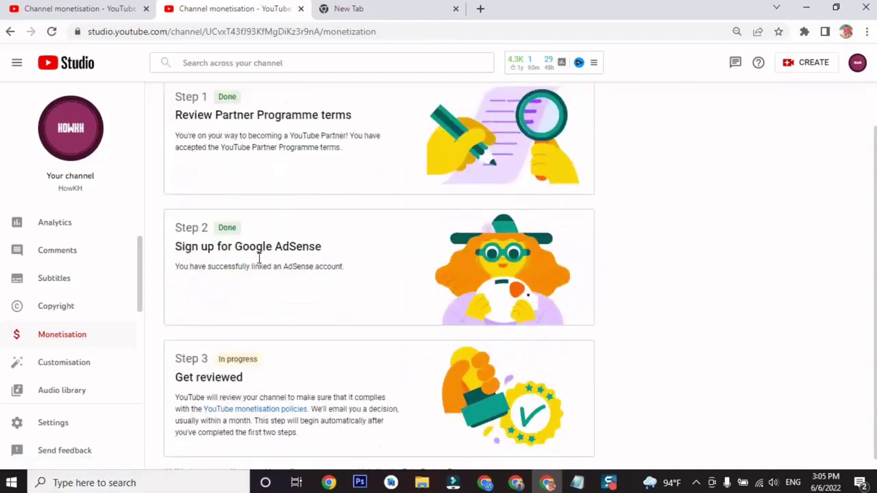
drag(168, 336, 730, 454)
click(773, 368)
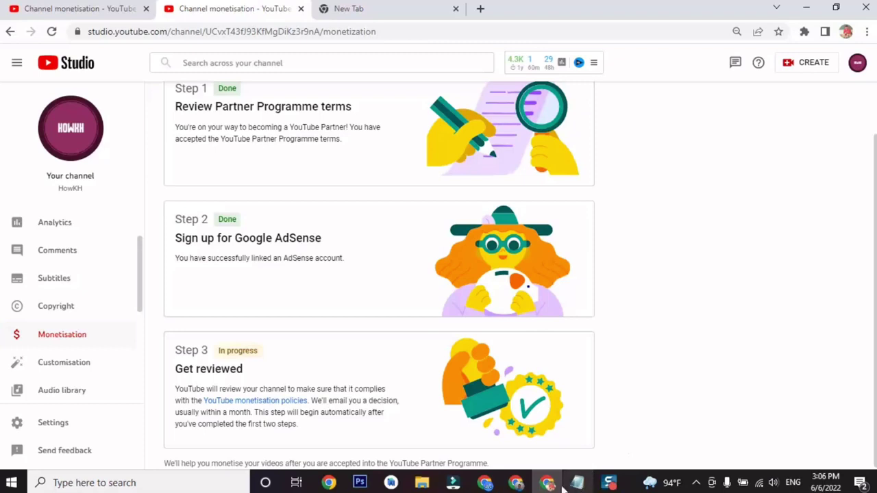
scroll(246, 157, up, 2)
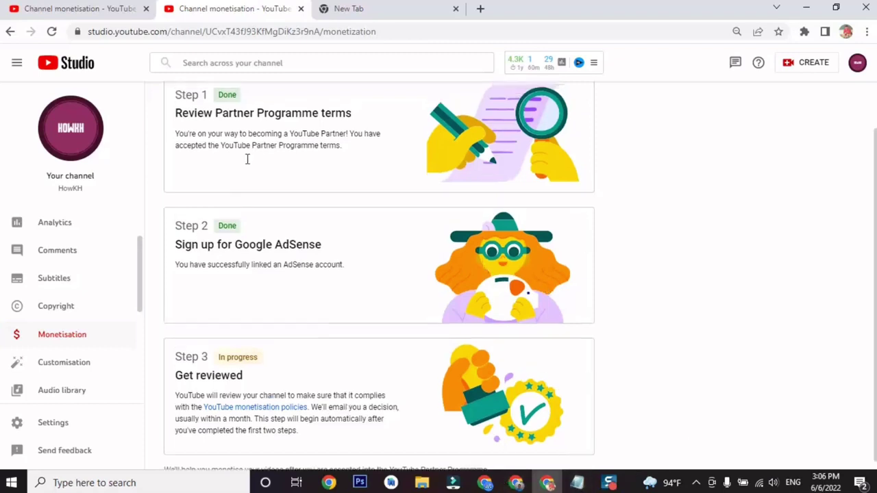
click(391, 8)
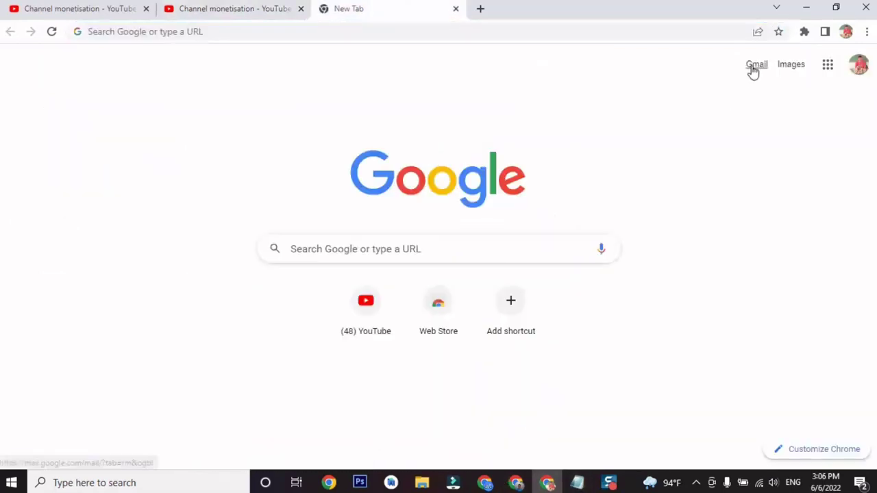
Open Gmail's See all settings page, then return to the YouTube Studio monetisation tab.
click(754, 68)
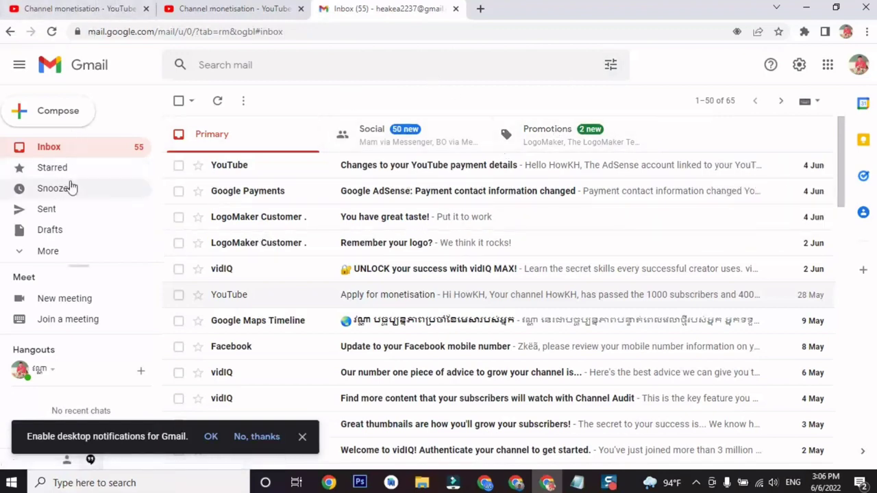
click(799, 65)
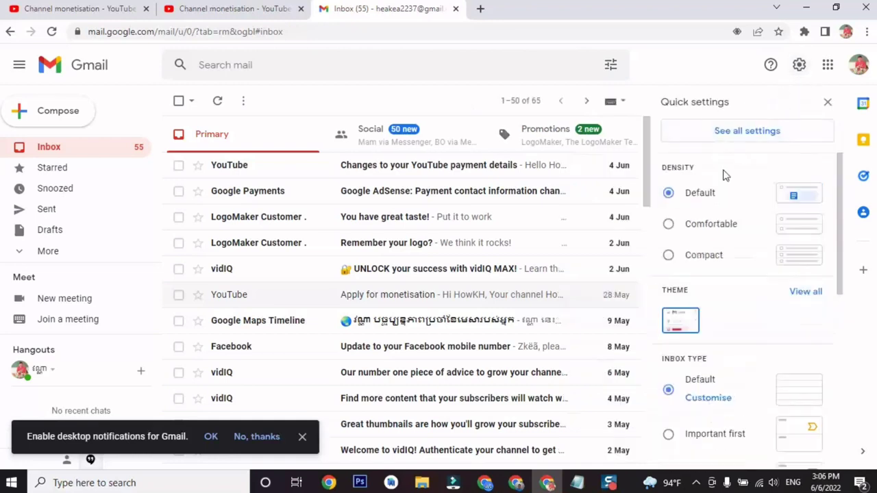
click(731, 141)
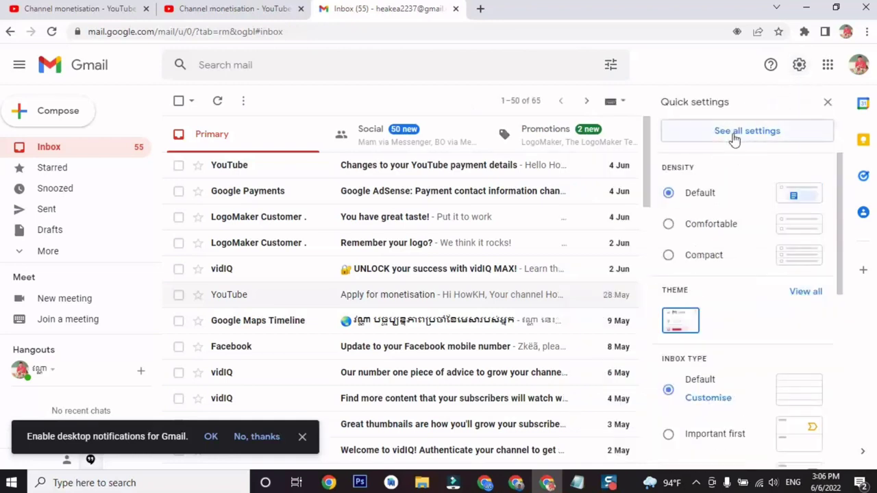
click(248, 11)
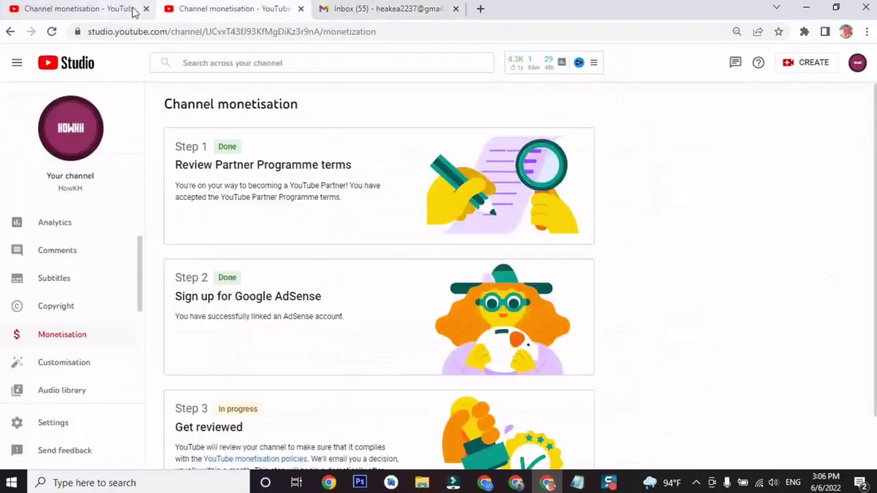
scroll(251, 227, down, 1)
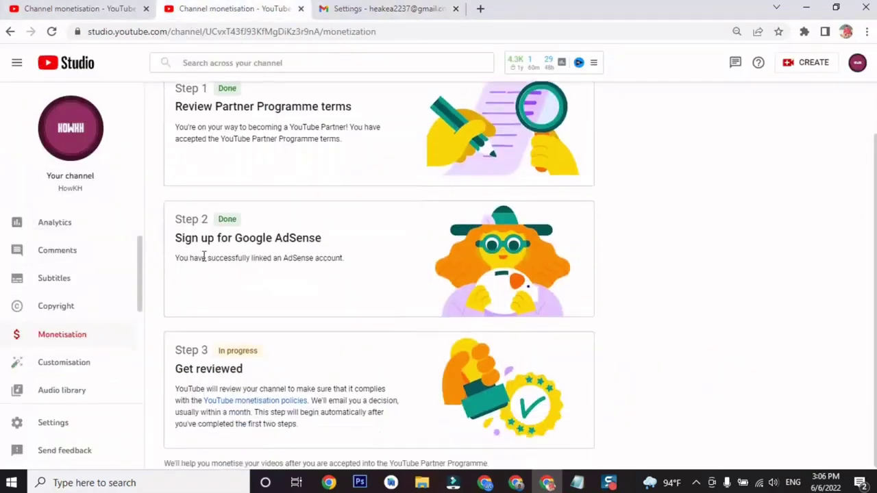
scroll(61, 294, up, 2)
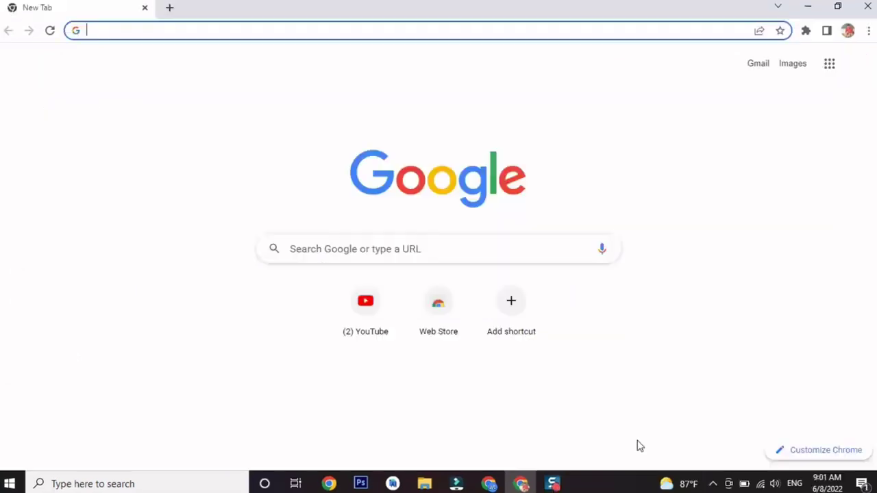
Open the YouTube Partner Programme approval email from Gmail's Updates and check its received date.
click(761, 68)
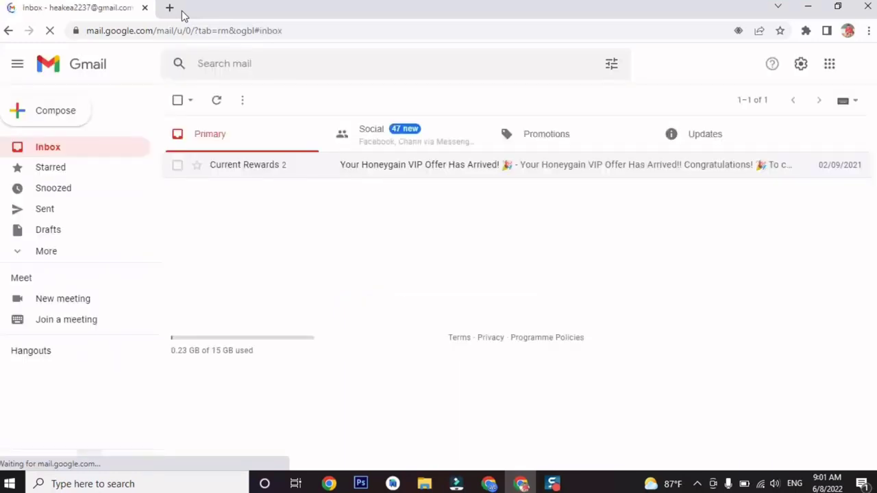
click(705, 136)
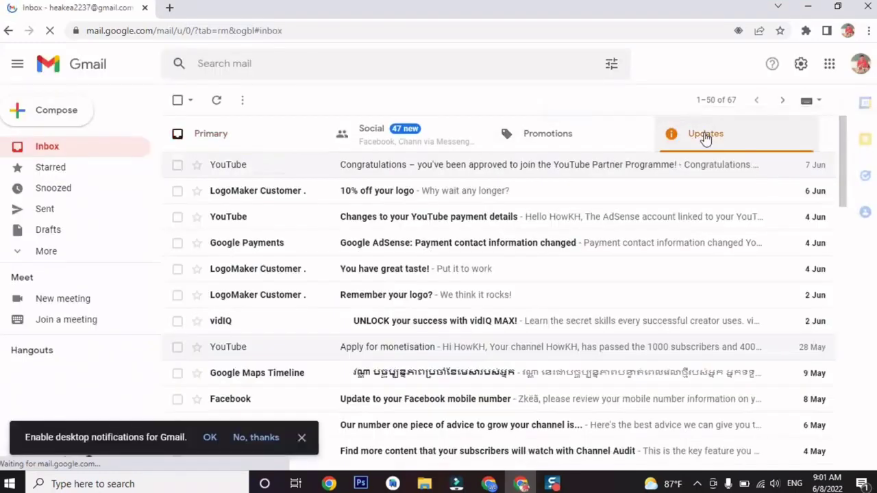
click(562, 179)
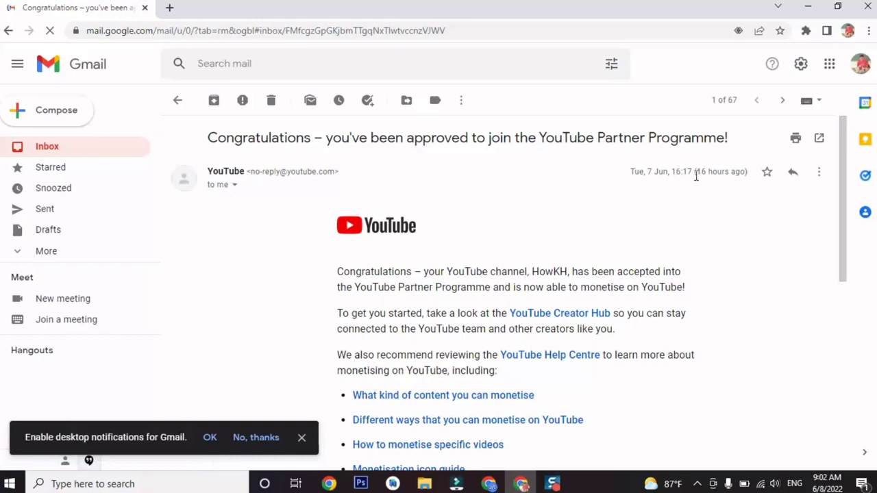
drag(696, 175, 737, 172)
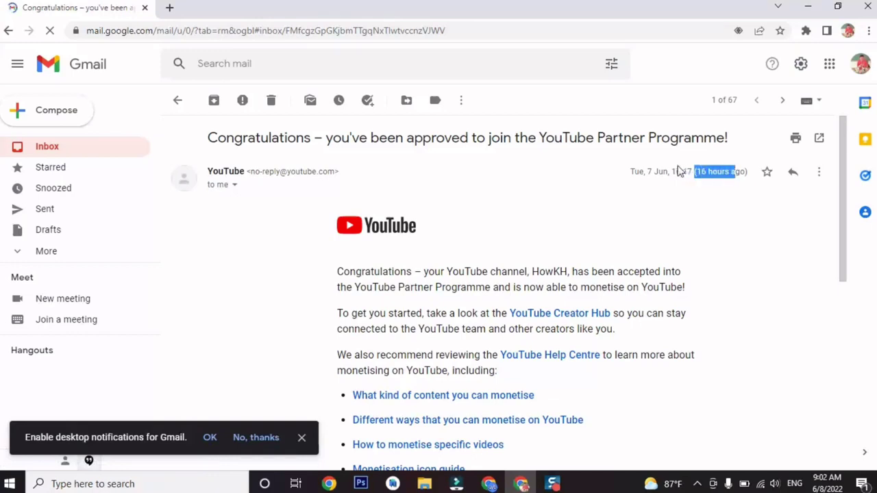
drag(675, 173, 626, 174)
click(626, 173)
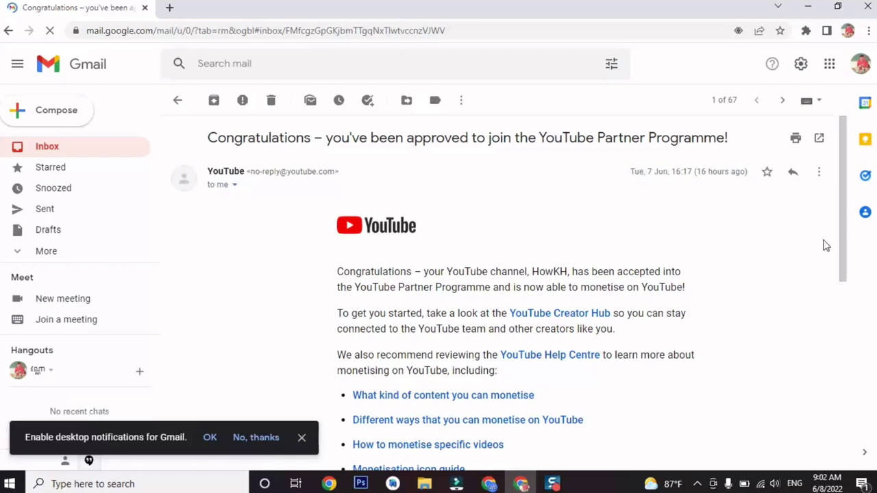
Highlight the email's sentence announcing HowKH's acceptance, then open a new browser tab.
scroll(847, 290, down, 1)
scroll(848, 295, down, 1)
scroll(850, 274, up, 1)
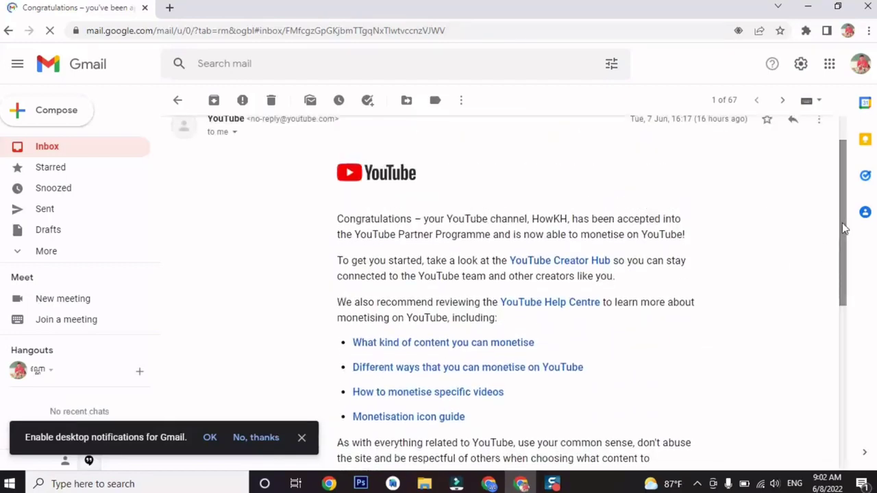
scroll(841, 219, up, 1)
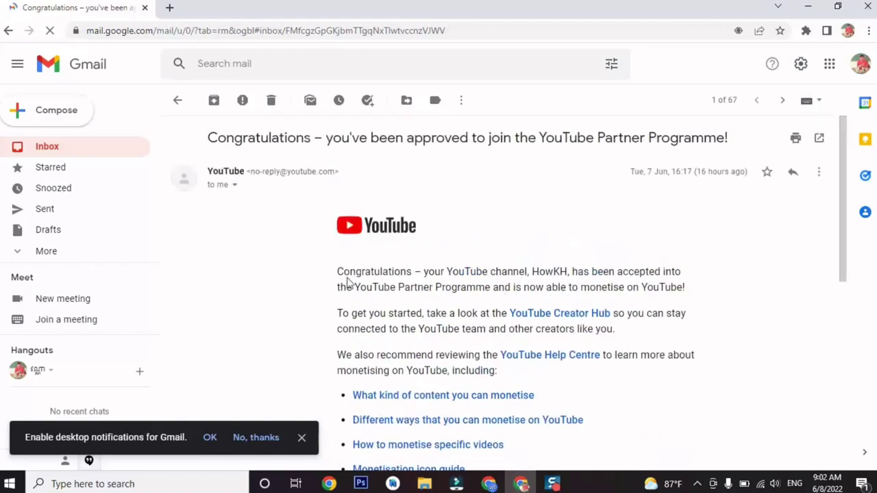
drag(339, 272, 581, 268)
click(562, 254)
click(167, 7)
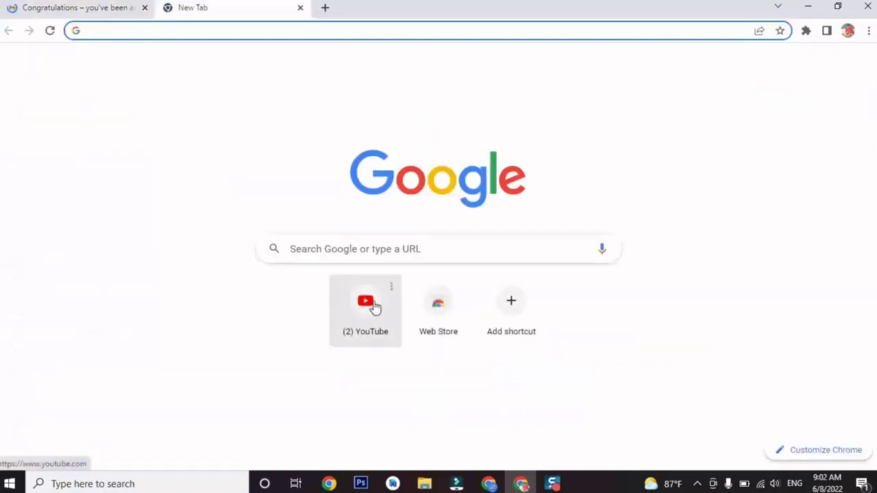
Open HowKH's YouTube Studio dashboard and highlight the Welcome to YouTube Partner Program notification.
click(374, 307)
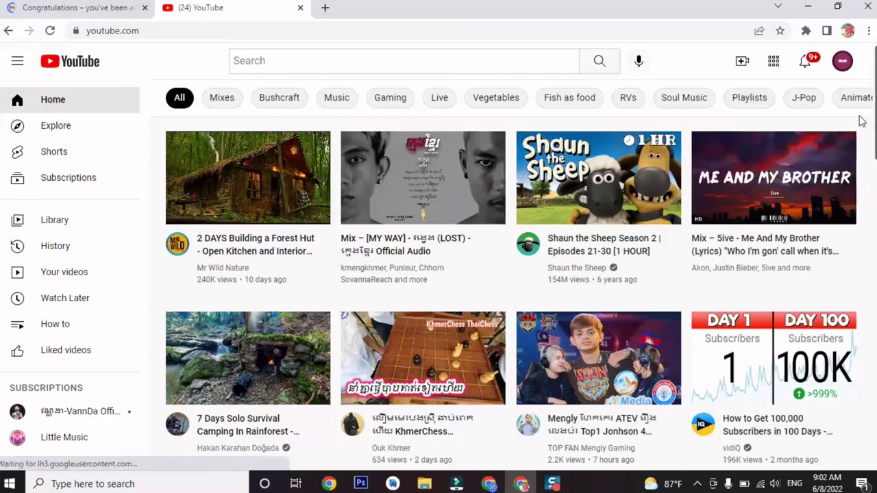
click(842, 61)
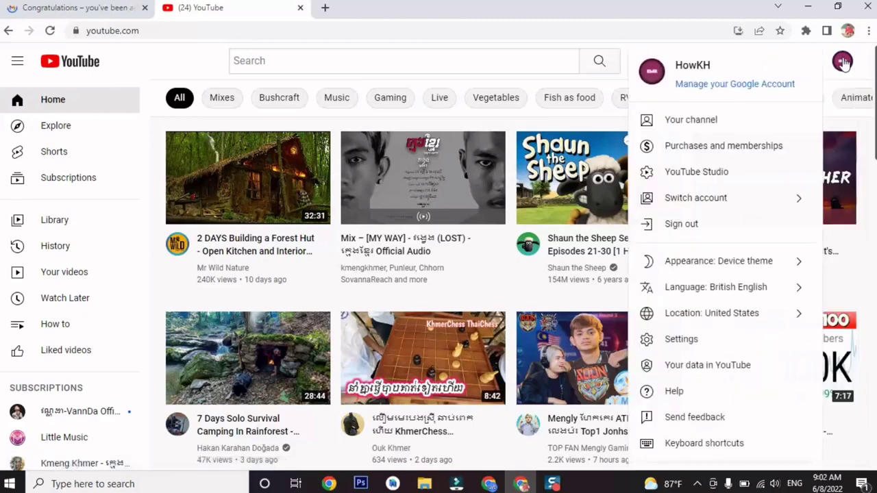
click(723, 177)
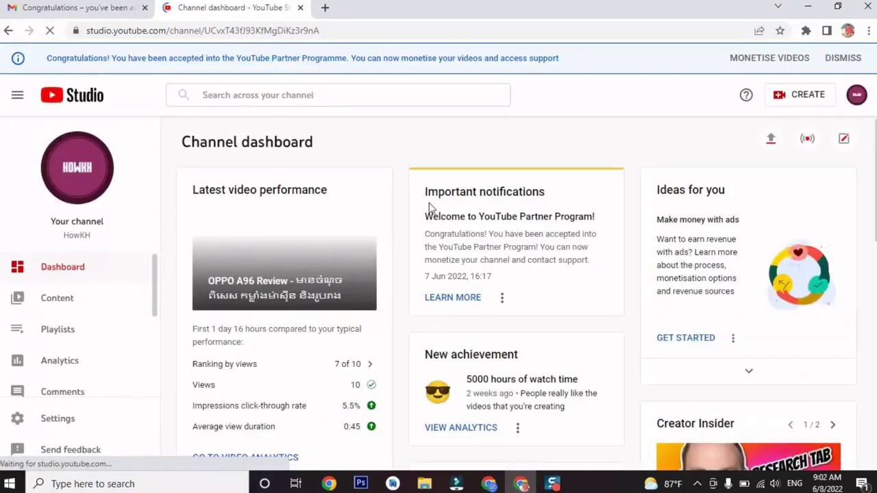
drag(424, 194, 543, 281)
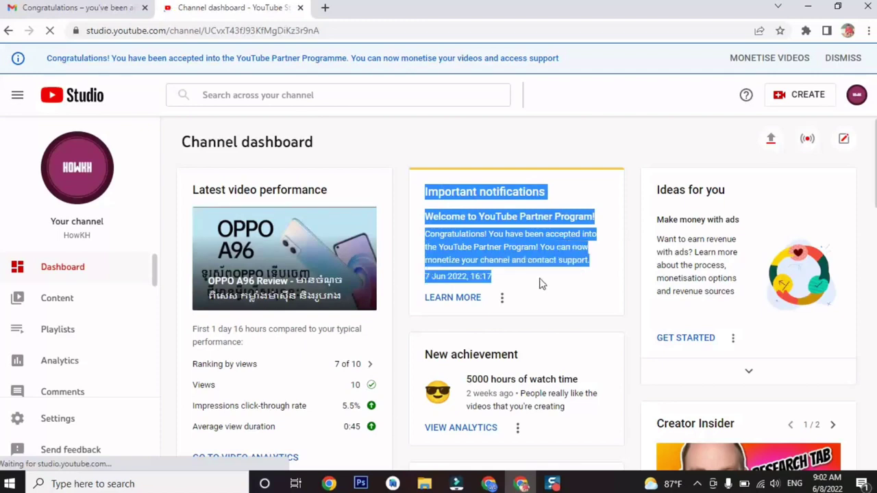
click(559, 198)
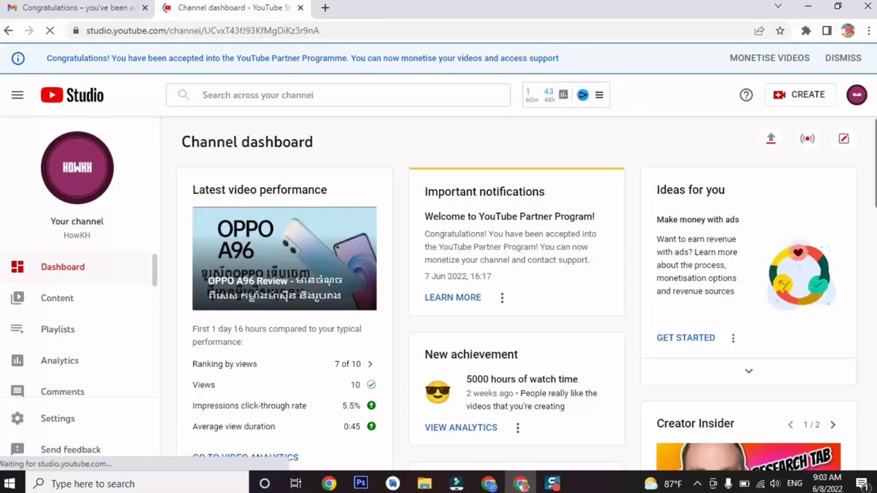
scroll(546, 240, down, 1)
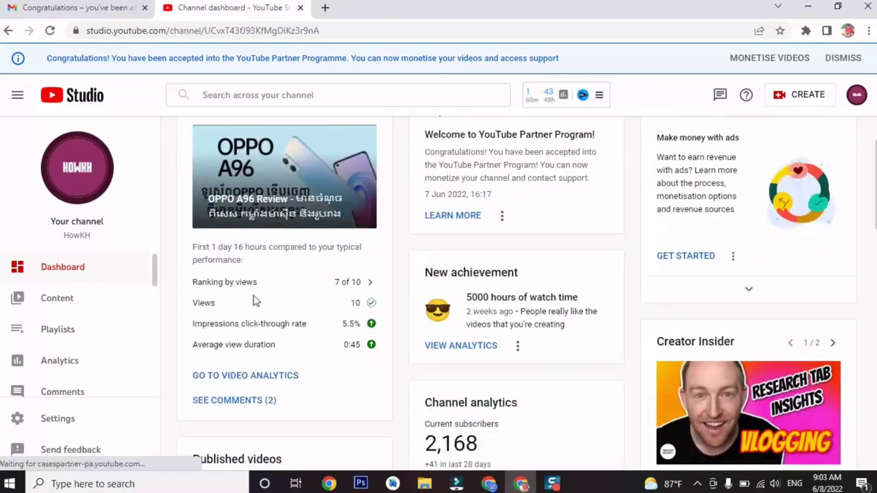
Open the Content video list and scroll through it, checking monetisation is On for recent videos.
click(68, 308)
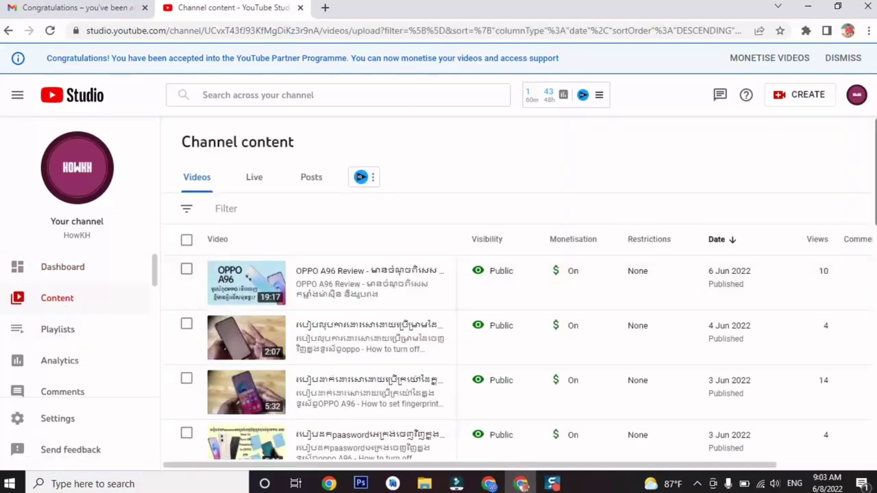
scroll(513, 343, down, 4)
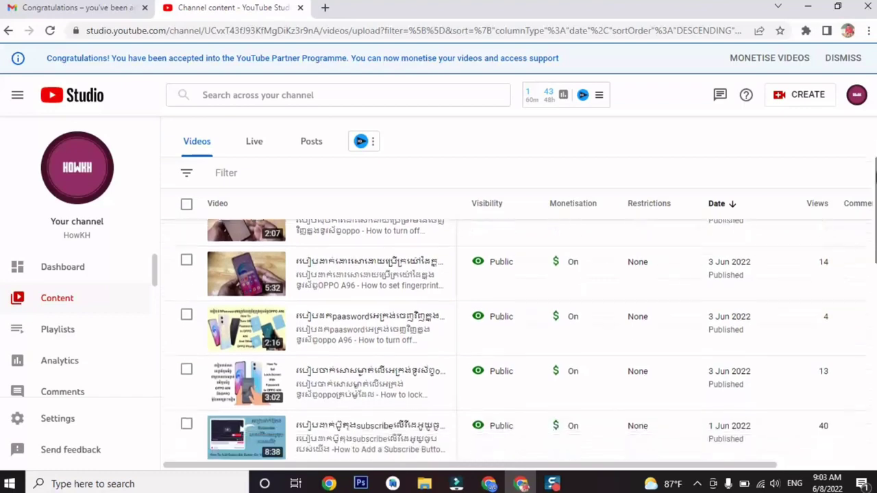
scroll(513, 342, down, 2)
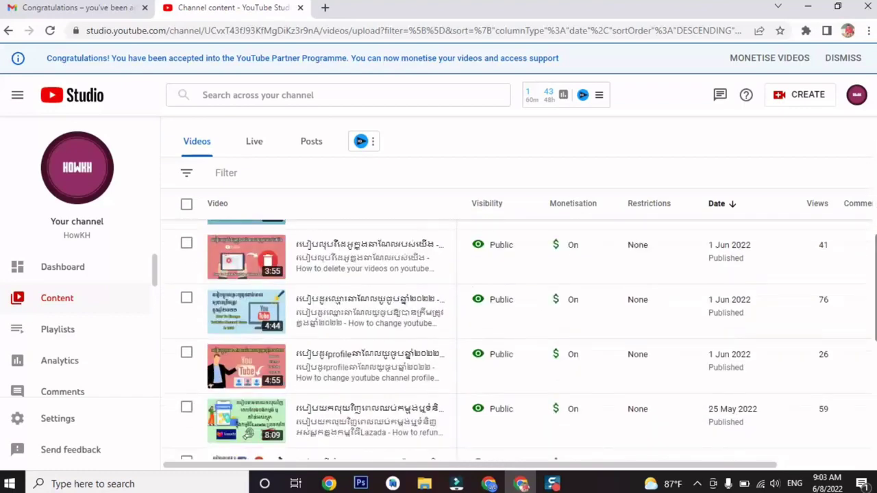
scroll(514, 343, down, 4)
scroll(513, 342, down, 2)
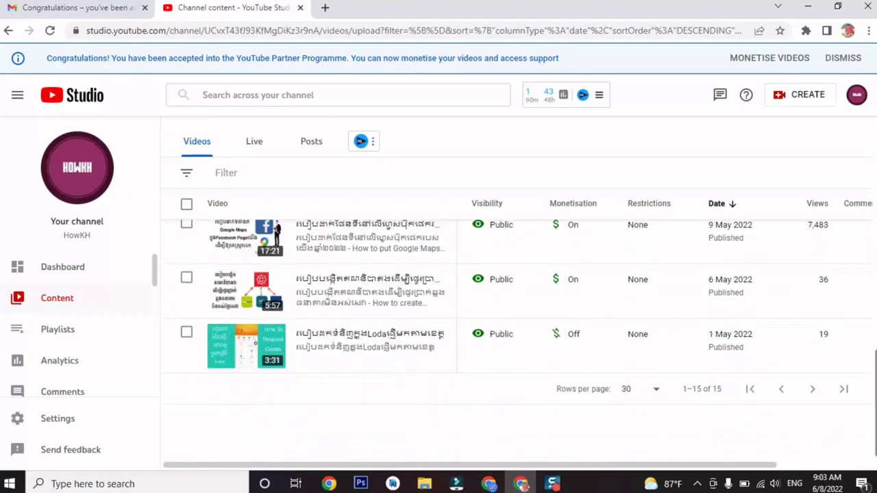
scroll(873, 239, up, 8)
scroll(873, 239, up, 2)
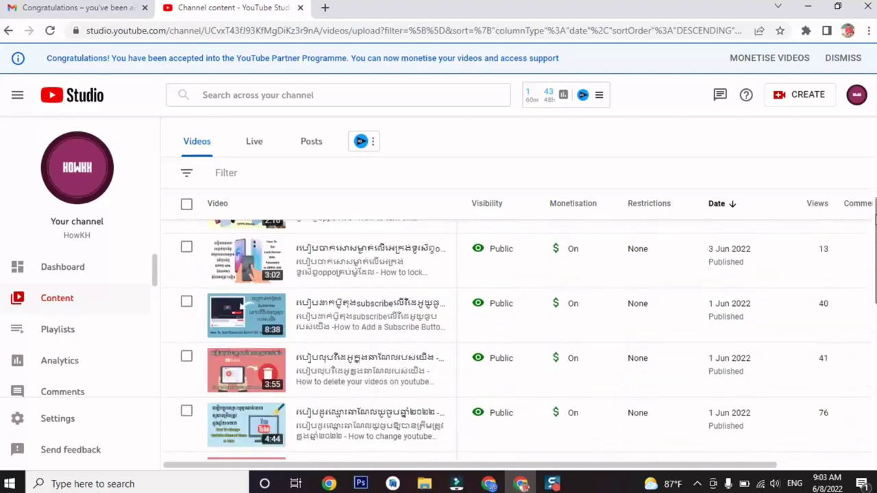
scroll(859, 420, down, 10)
scroll(858, 419, up, 10)
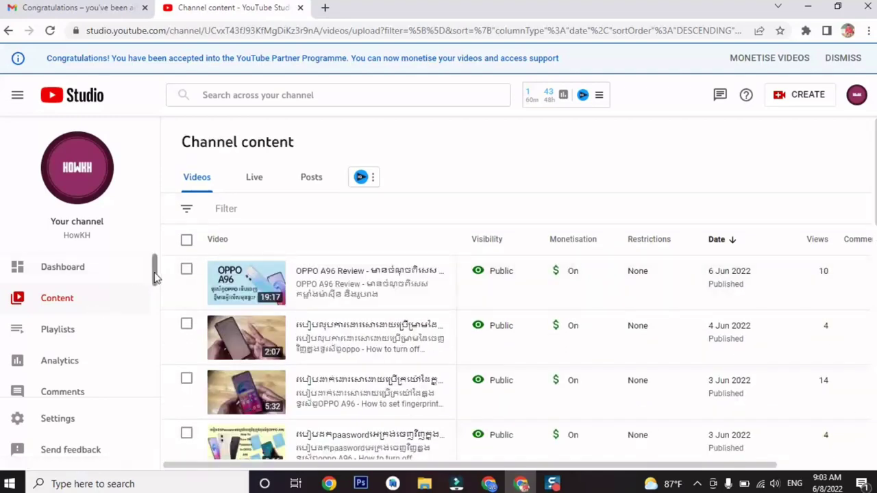
drag(156, 273, 158, 411)
Show the HowKH channel's Monetisation page down to the linked AdSense account card.
click(157, 411)
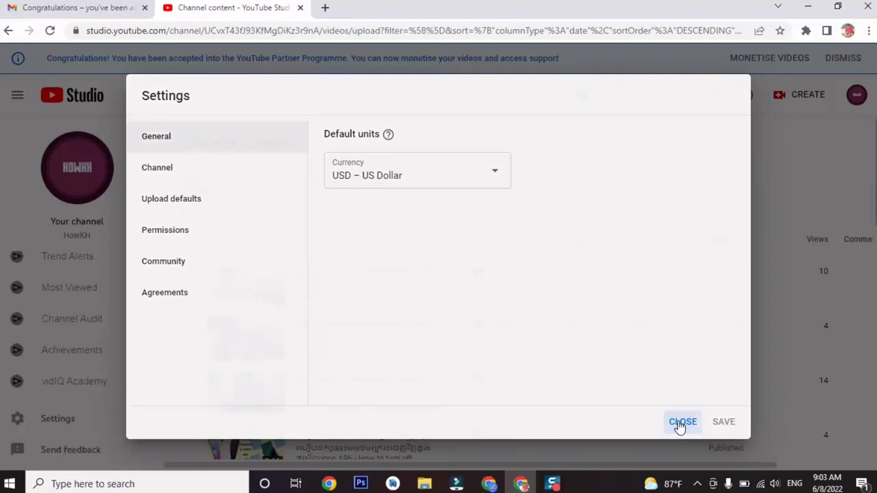
click(682, 423)
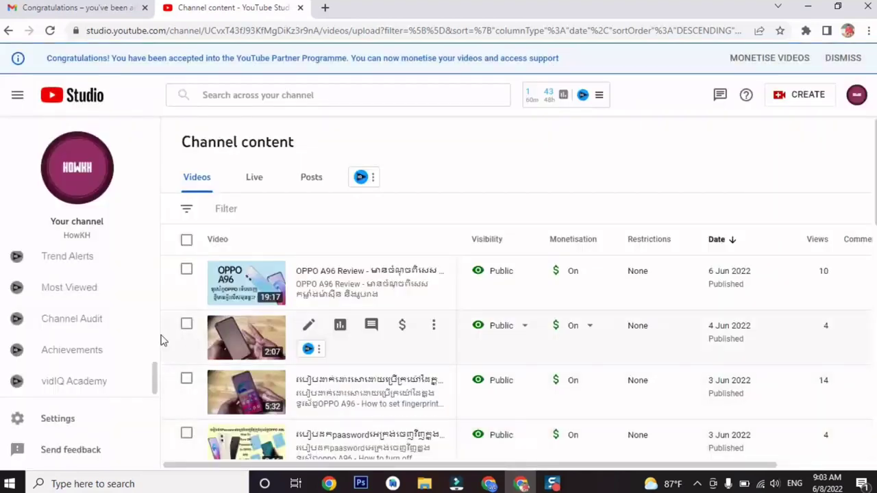
drag(156, 384, 157, 313)
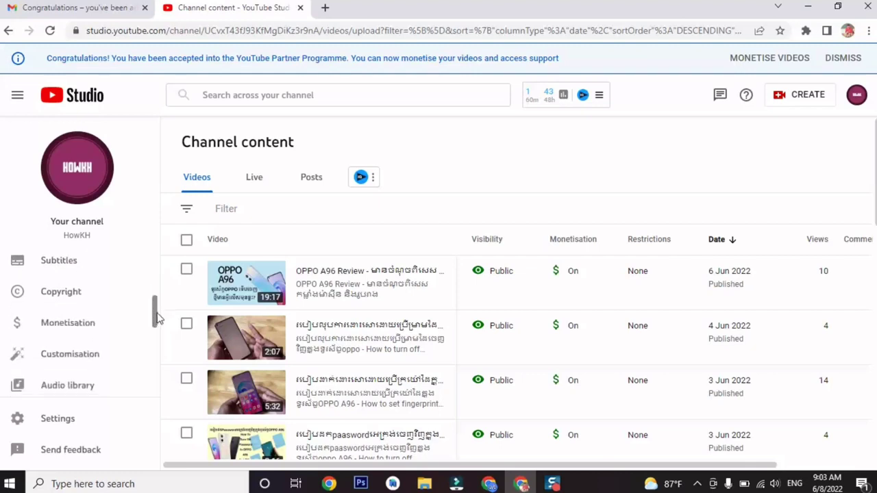
click(89, 338)
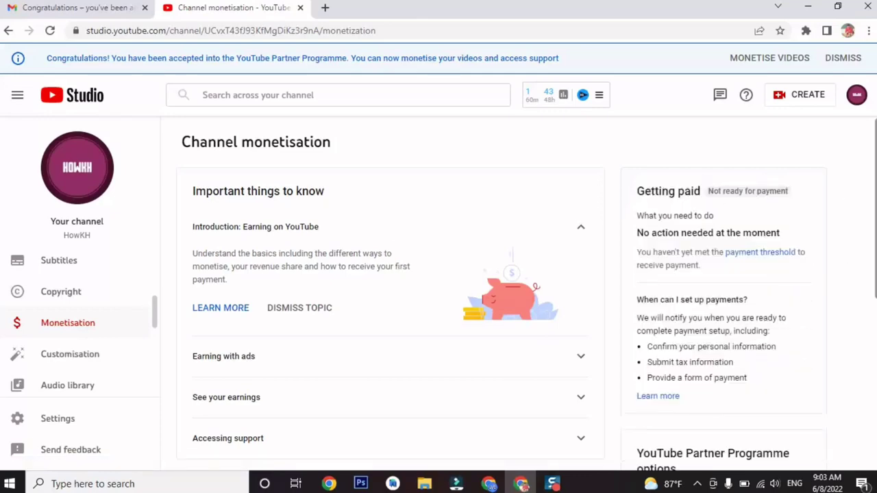
scroll(438, 294, down, 3)
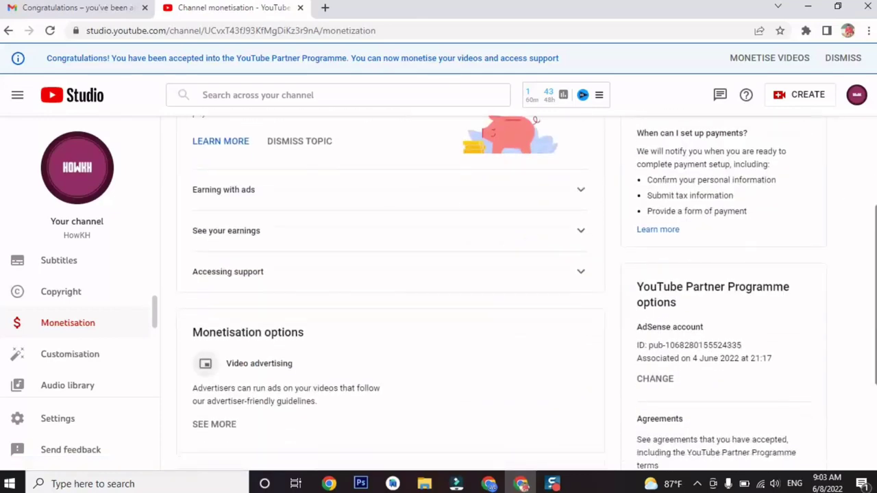
scroll(438, 294, down, 3)
scroll(438, 295, up, 4)
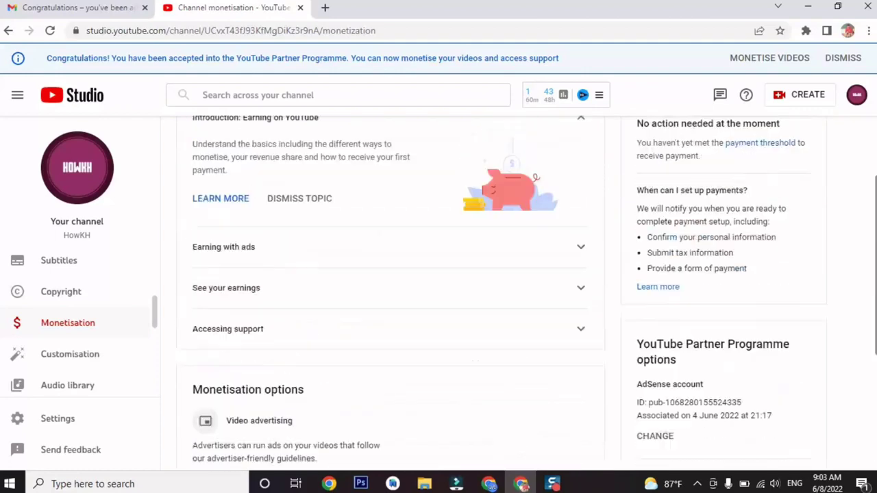
click(66, 419)
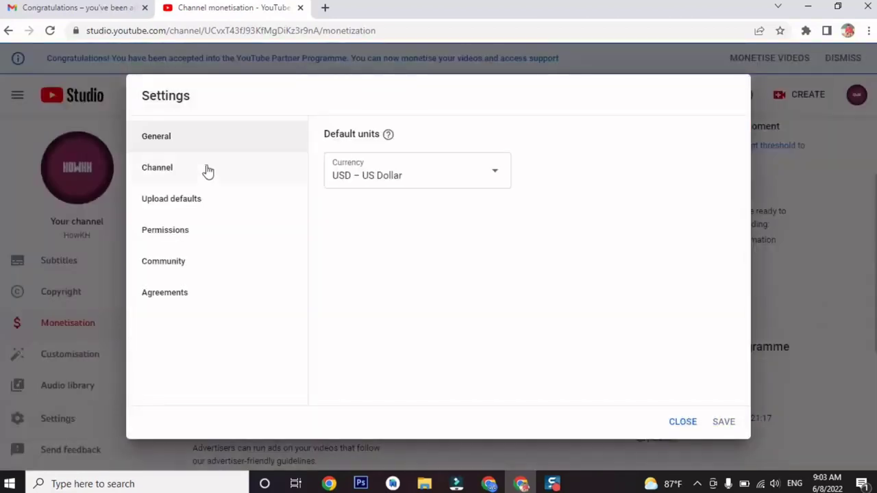
click(204, 178)
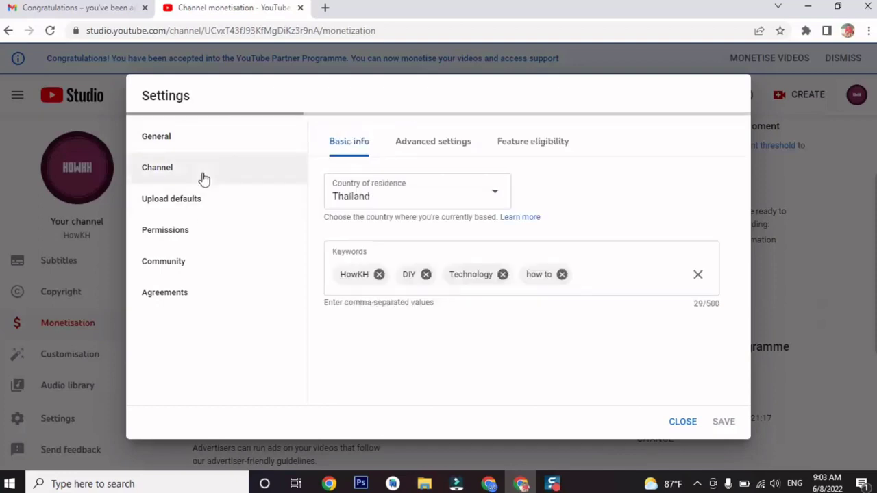
click(682, 422)
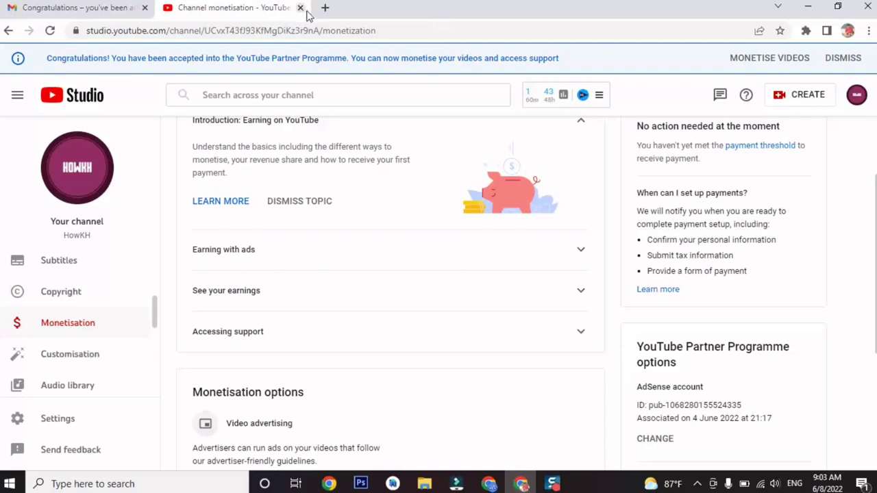
In a new tab, search Google for 'google adsense' and follow the Google AdSense result.
click(325, 7)
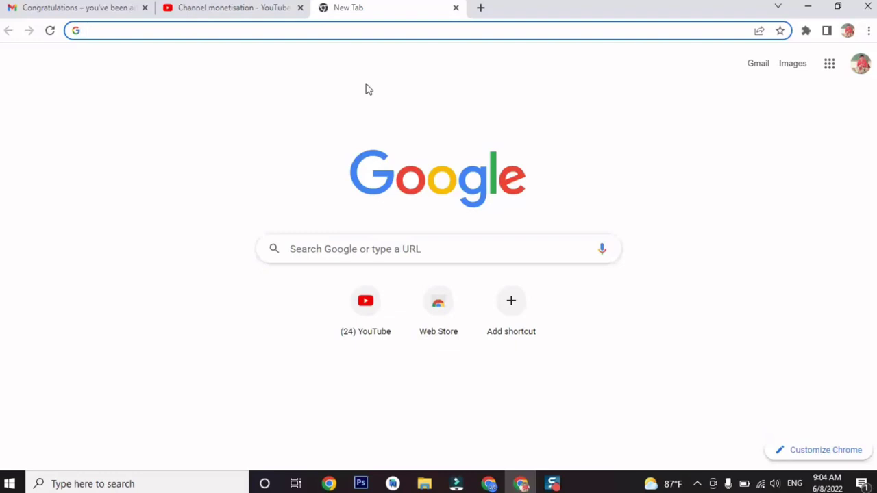
text(goog)
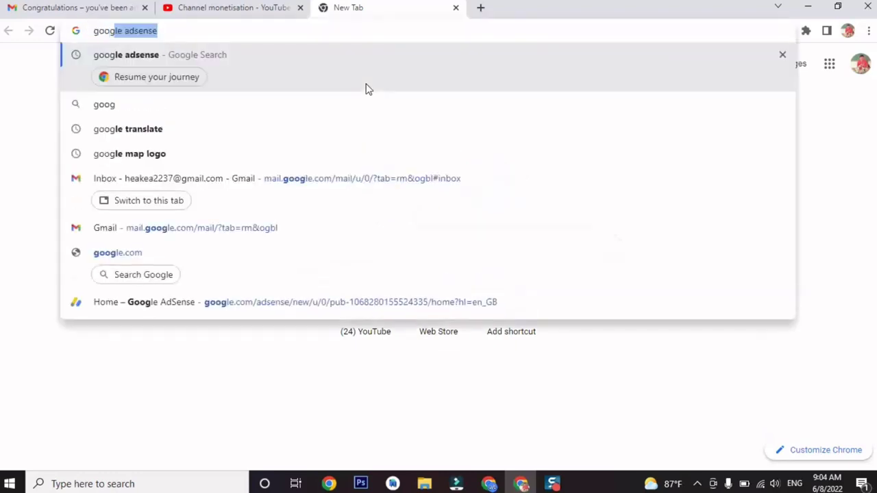
text(le)
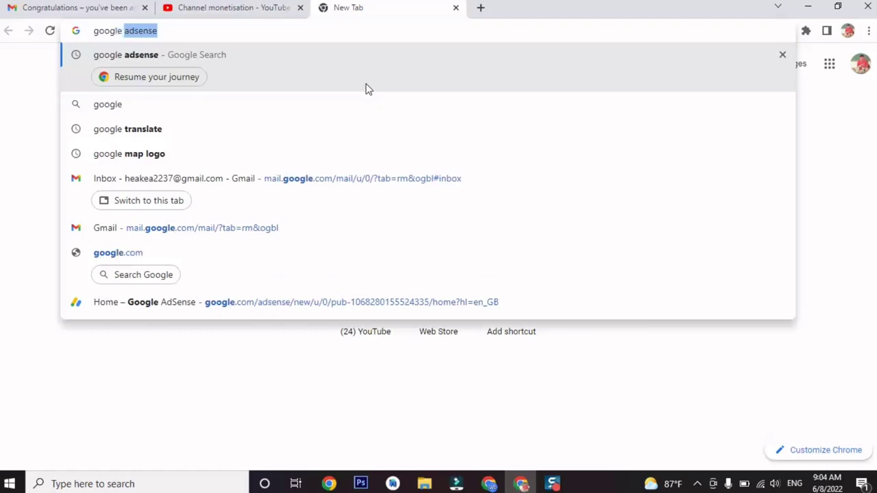
text( DSSM)
key(BackSpace)
key(BackSpace)
key(BackSpace)
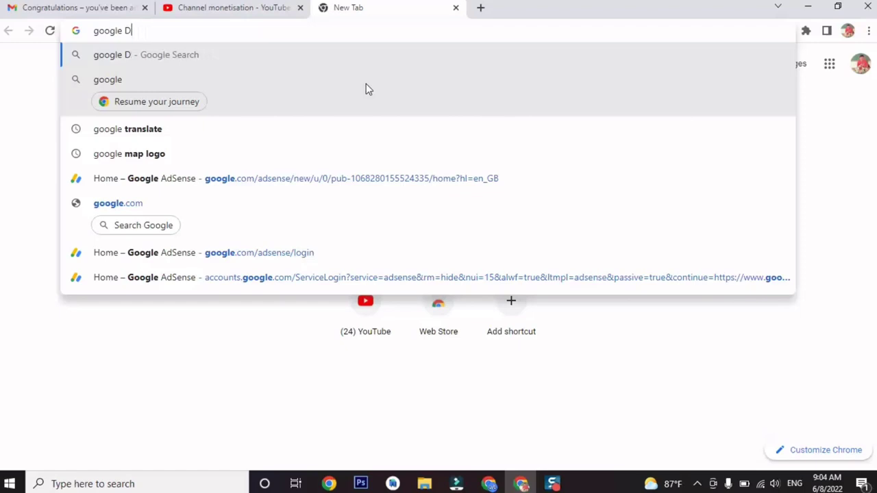
key(BackSpace)
text(adse)
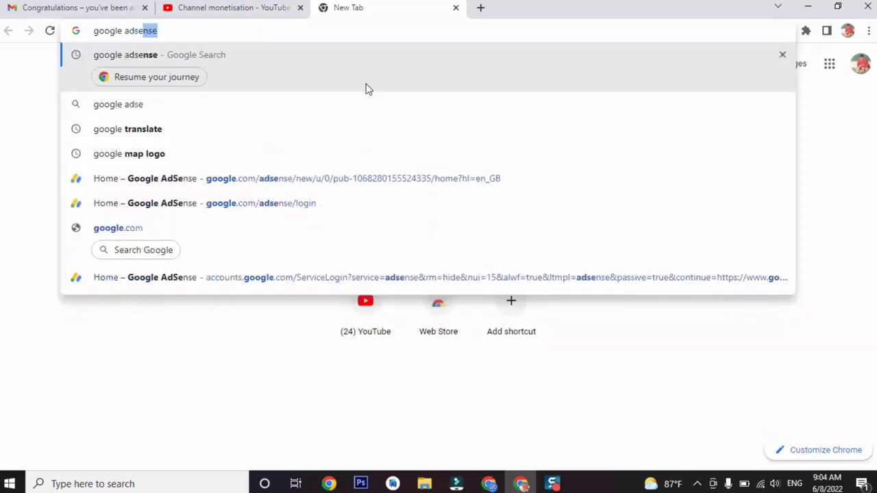
text(nse)
key(Return)
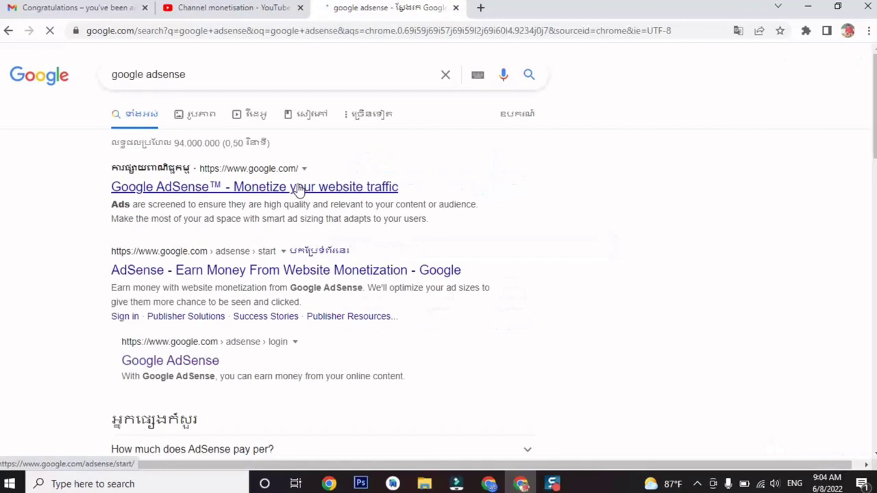
click(299, 190)
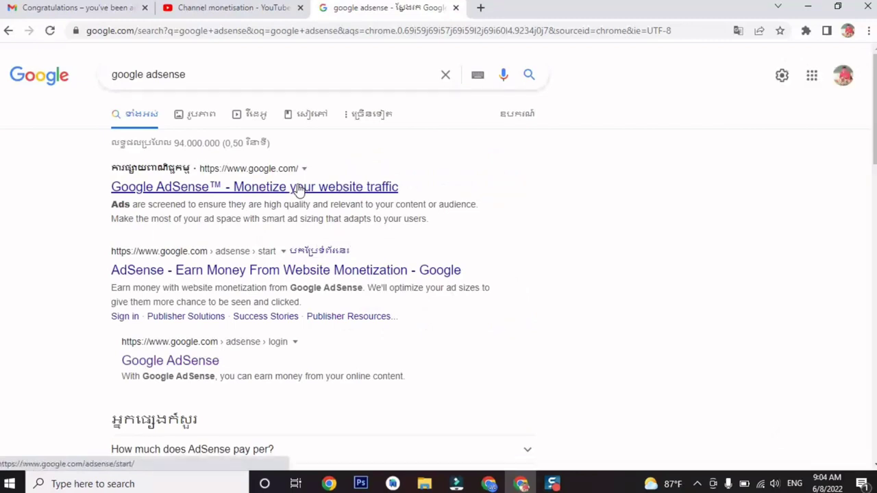
click(299, 190)
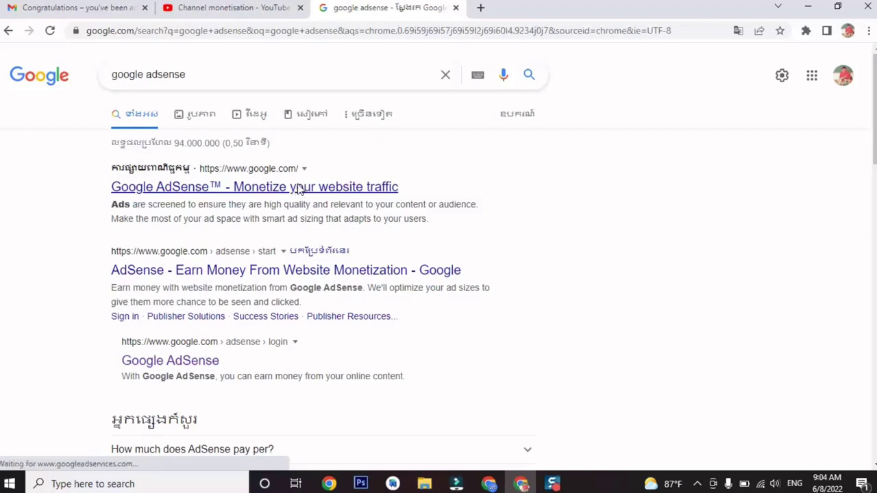
Sign in to Google AdSense home and review the account notifications.
click(189, 361)
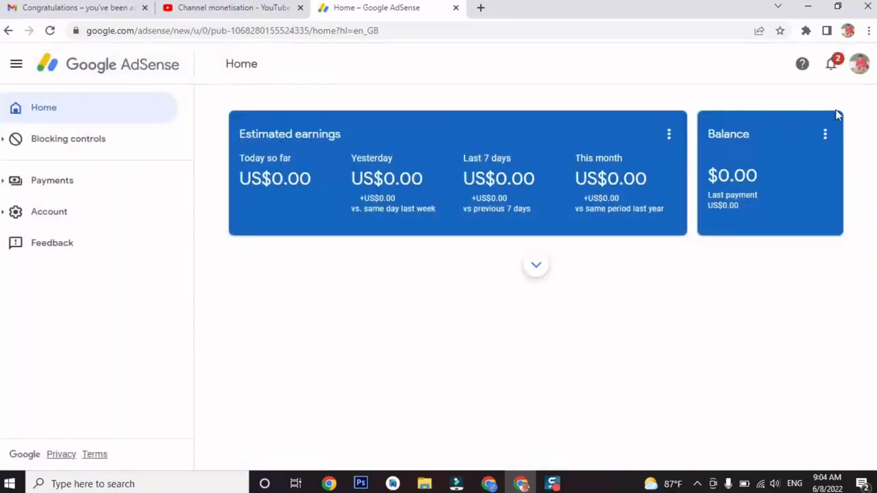
click(836, 66)
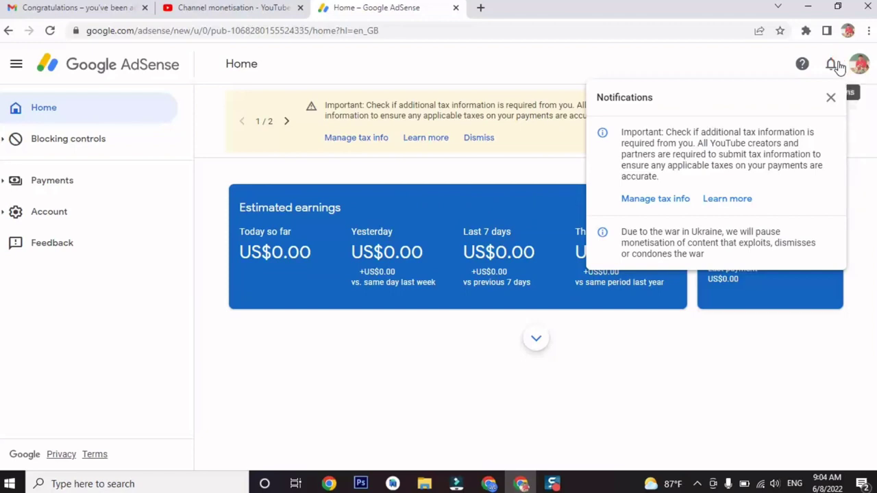
click(838, 66)
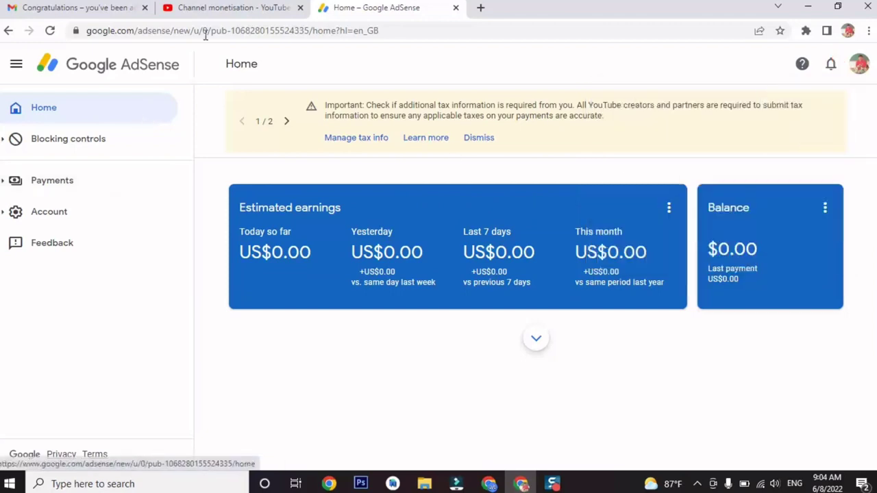
Compare the partner programme approval email, AdSense home and Studio monetisation tabs, ending on monetisation.
click(120, 6)
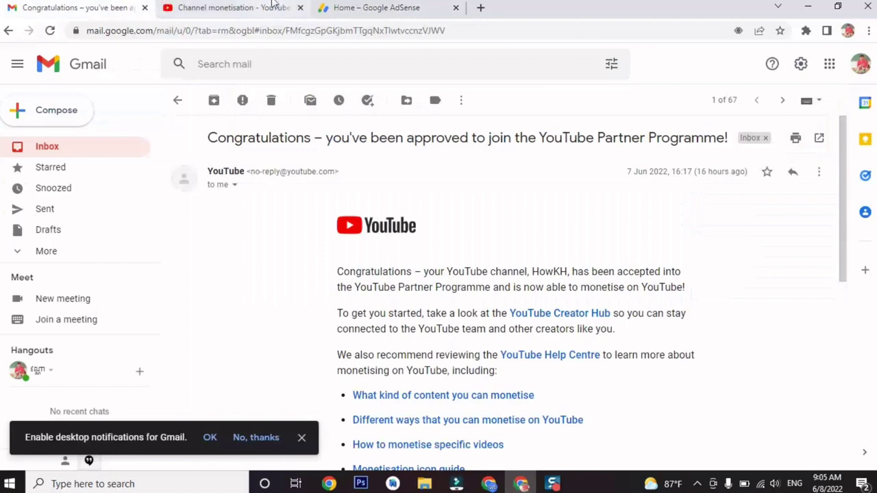
click(233, 7)
click(370, 8)
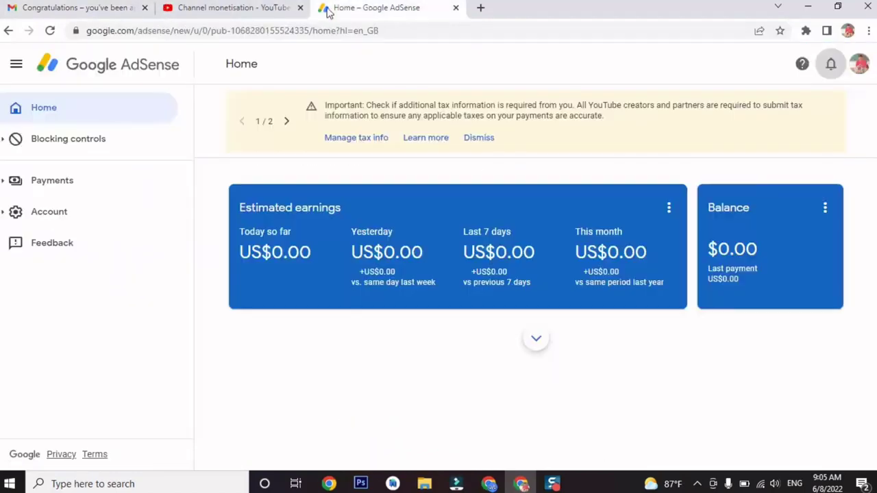
click(240, 7)
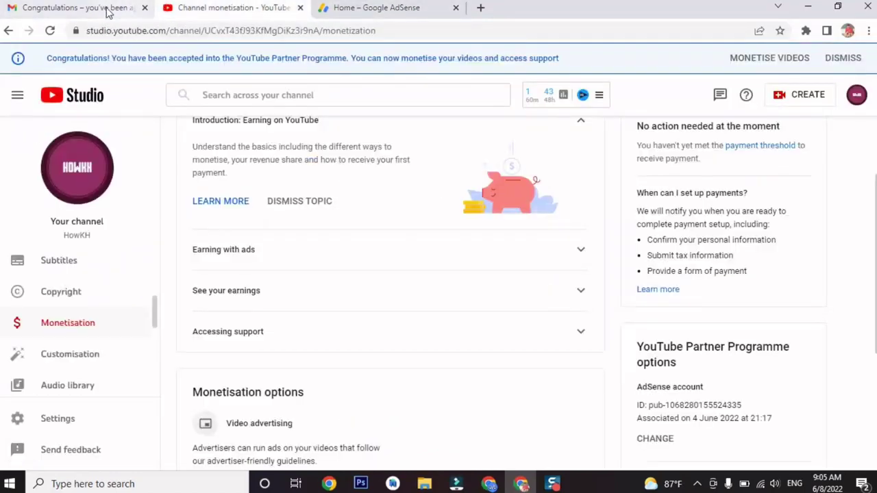
click(365, 9)
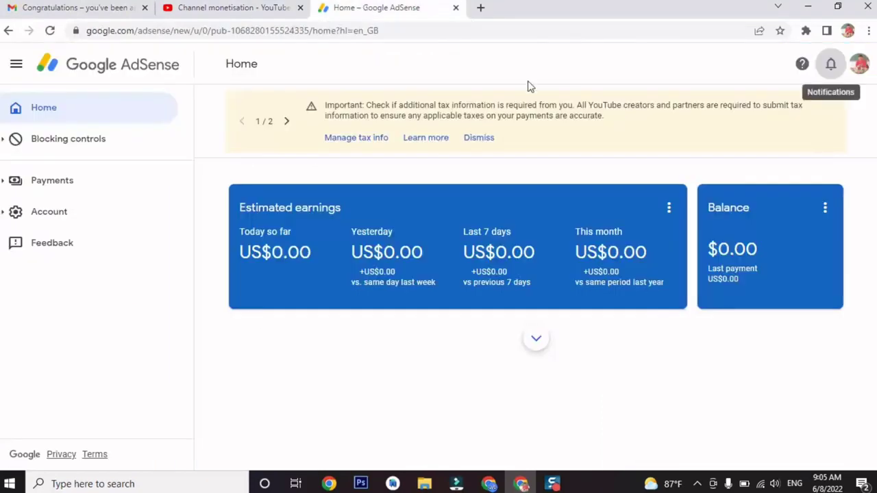
click(255, 6)
click(83, 9)
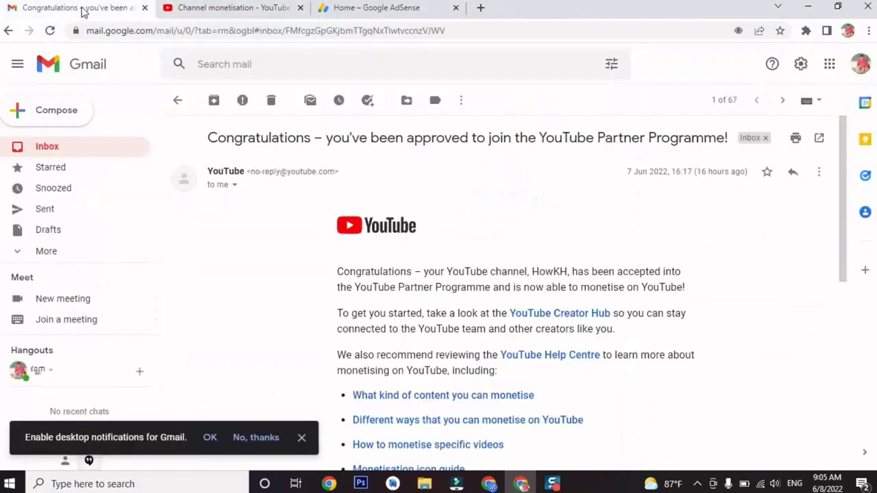
click(235, 10)
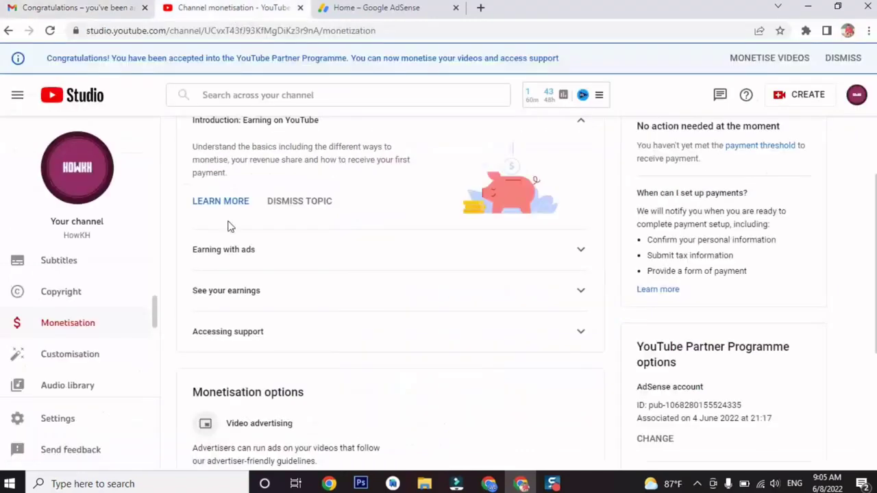
scroll(157, 313, up, 3)
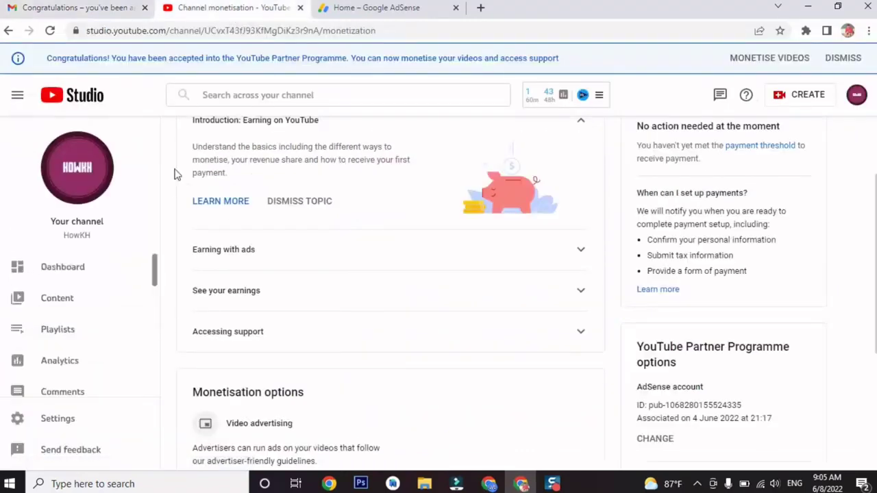
Go from the Studio dashboard to the TechKnows YouTube home feed and open the account menu.
click(80, 284)
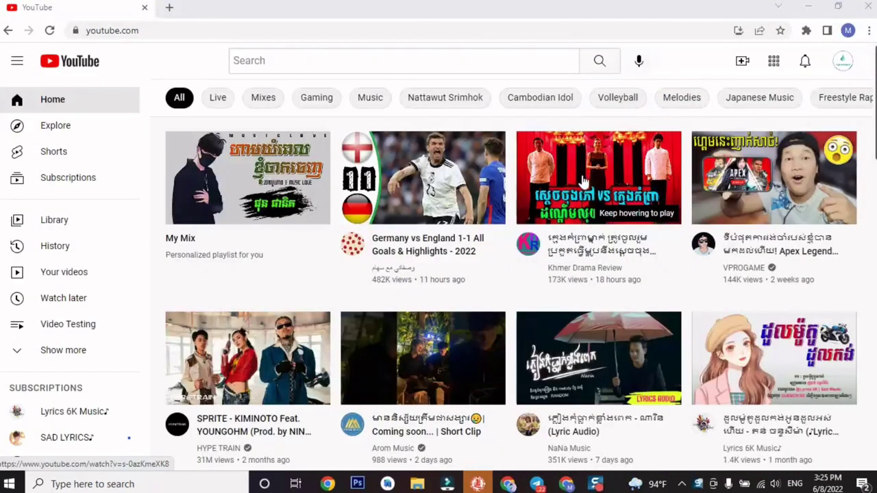
mouse_move(586, 185)
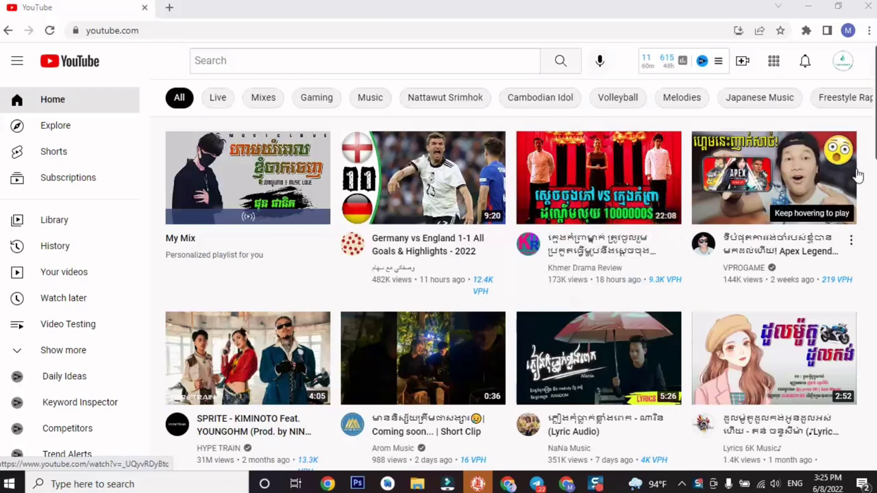
click(842, 64)
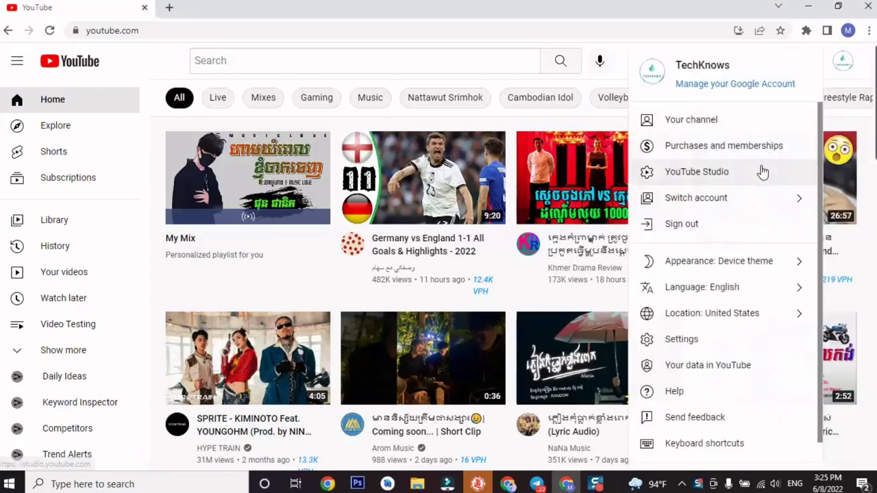
Open the TechKnows channel page and its Videos list, skimming the uploads.
click(749, 125)
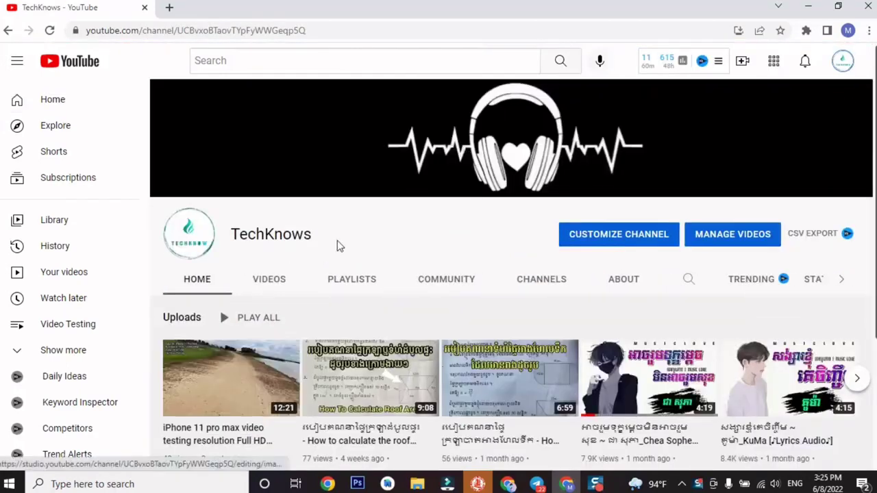
click(284, 277)
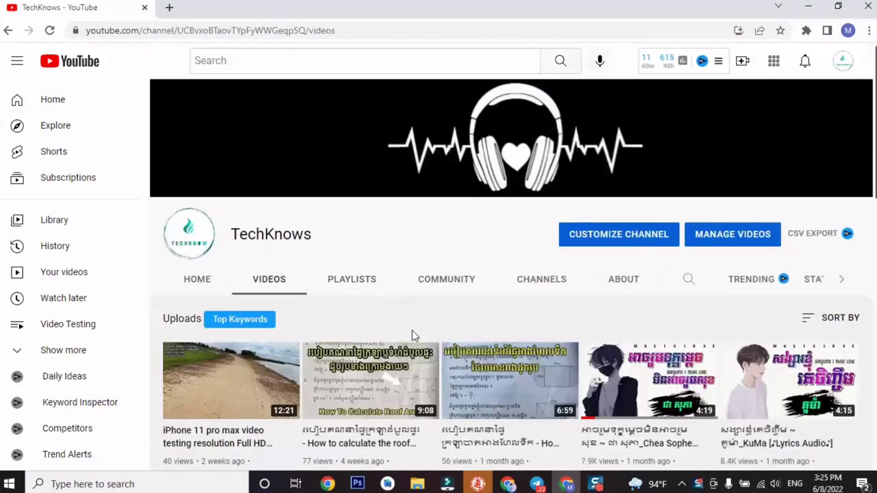
scroll(413, 331, down, 10)
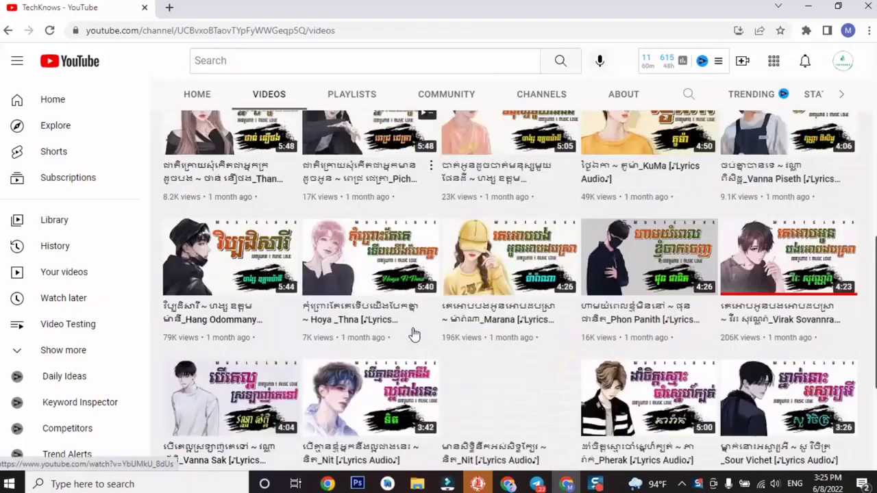
scroll(413, 330, down, 1)
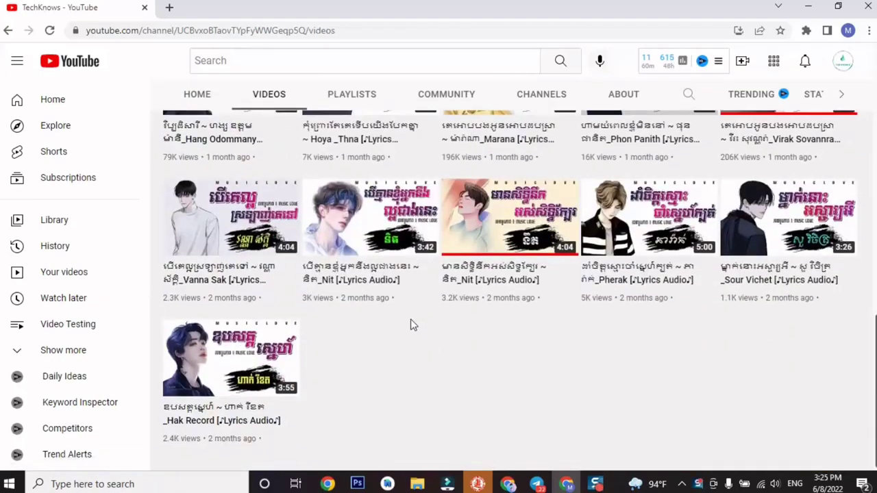
scroll(411, 327, up, 2)
scroll(411, 324, up, 9)
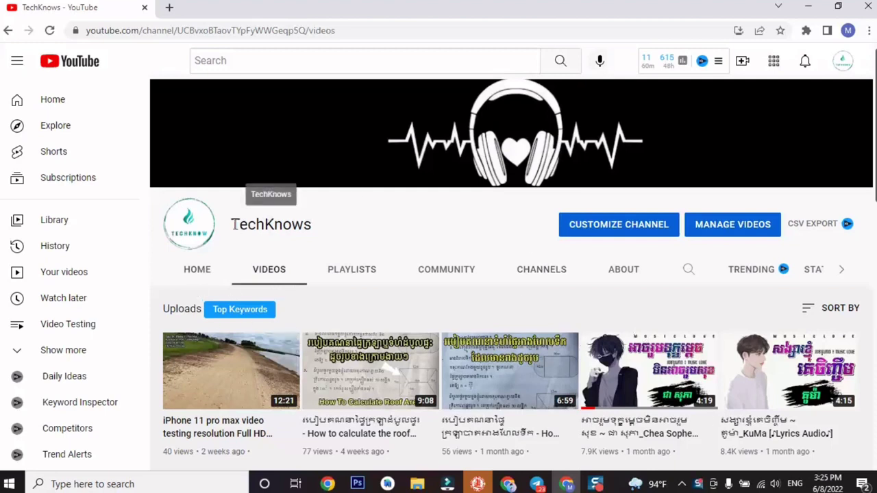
Highlight the TechKnows channel name and browse through the full list of uploads.
drag(233, 224, 336, 233)
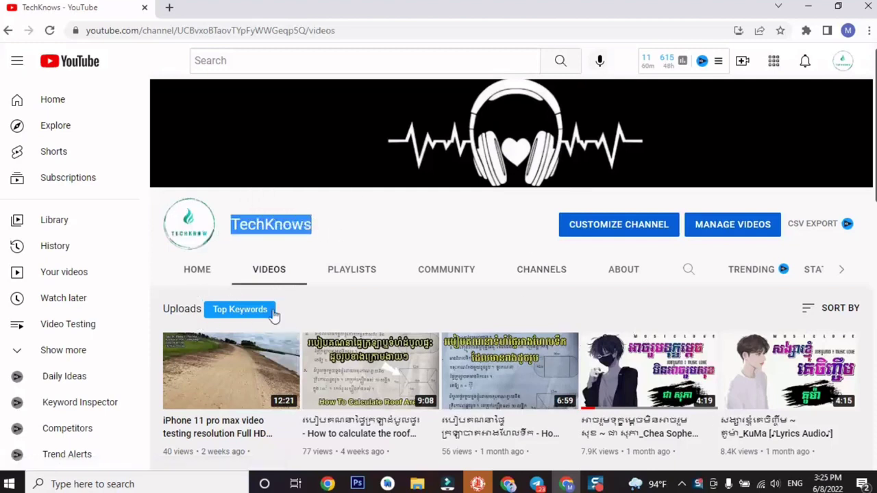
scroll(331, 300, down, 1)
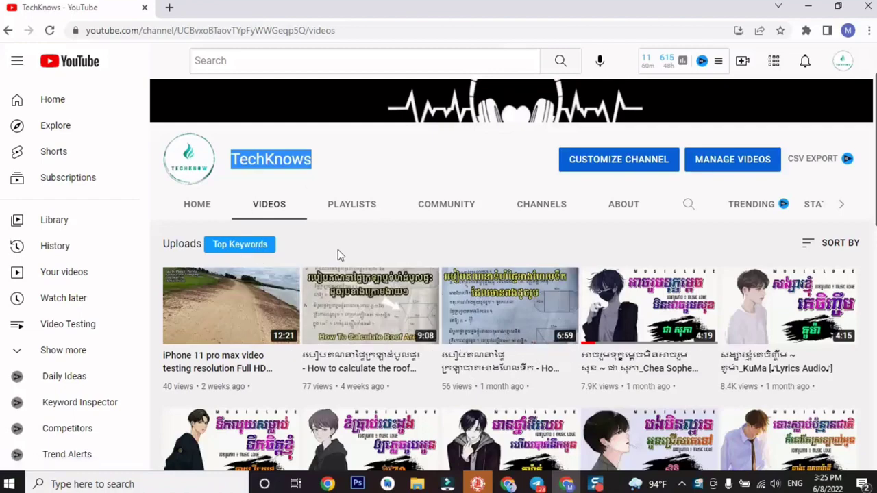
scroll(526, 351, down, 1)
scroll(526, 351, down, 7)
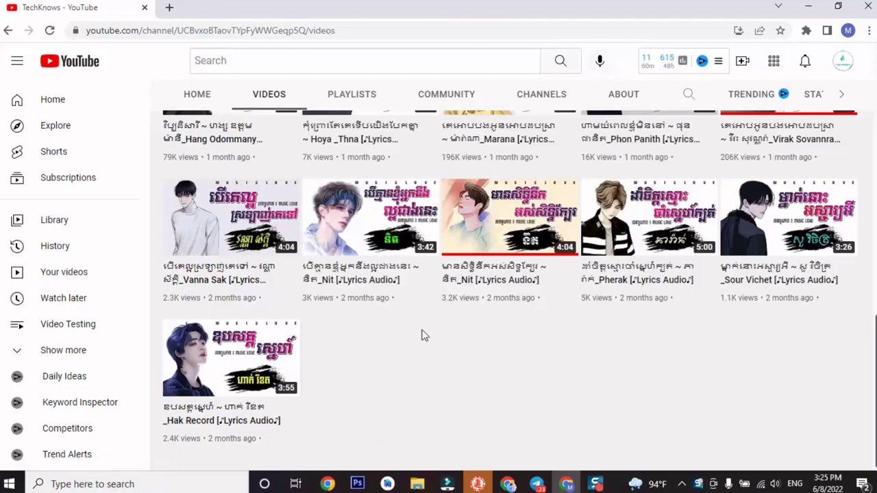
scroll(423, 333, up, 10)
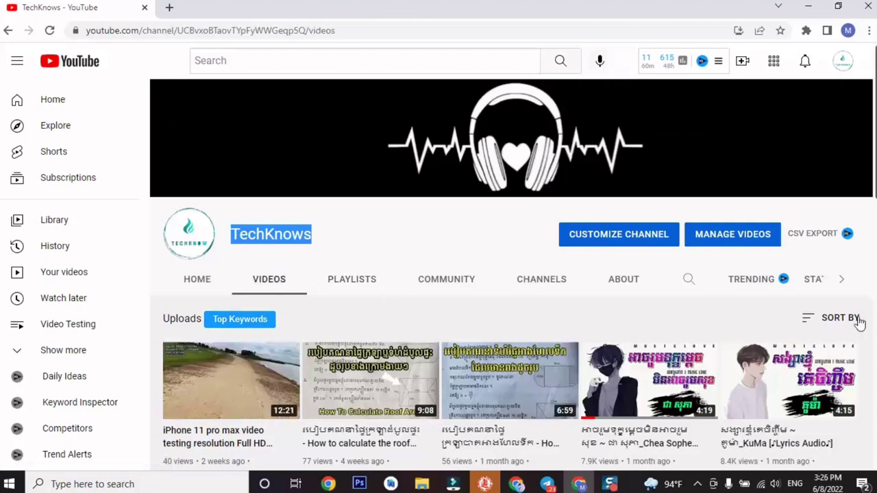
mouse_move(493, 371)
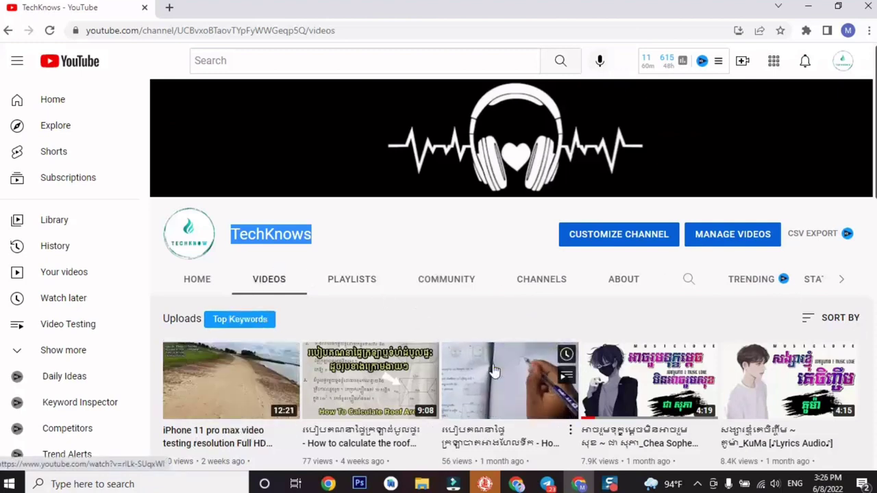
mouse_move(335, 429)
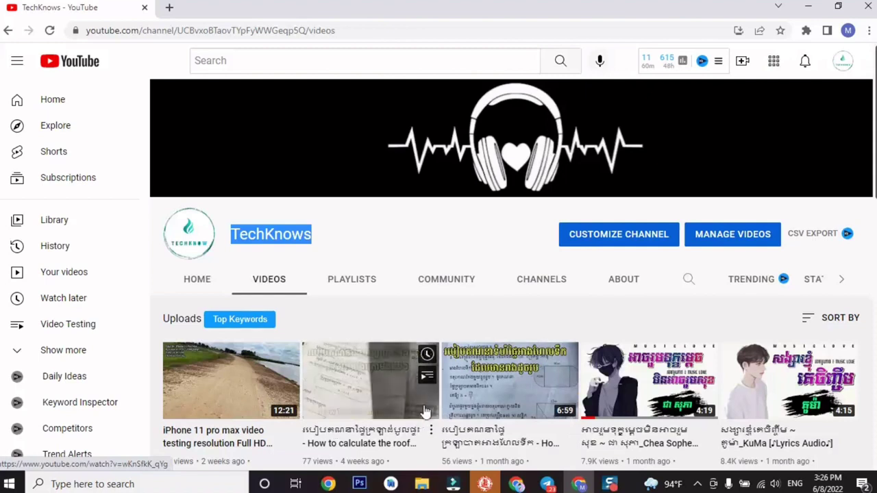
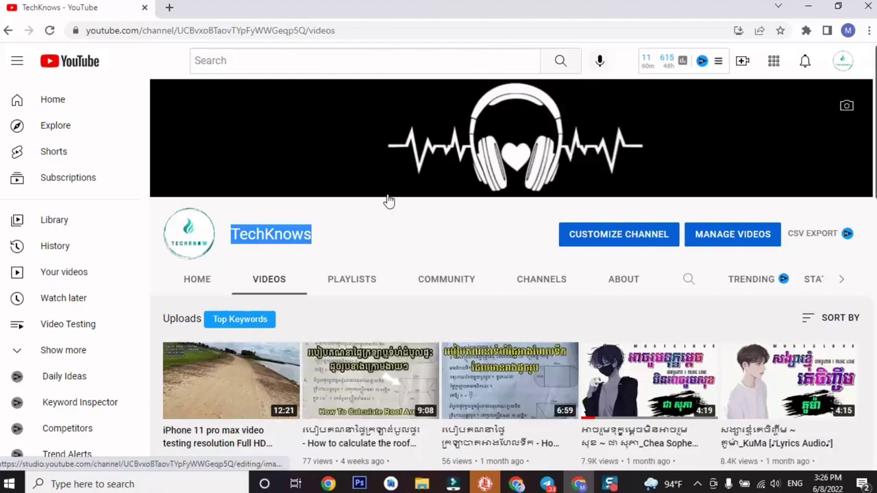
Browse the TechKnows channel page and briefly check the account menu.
scroll(443, 271, down, 2)
scroll(372, 274, up, 1)
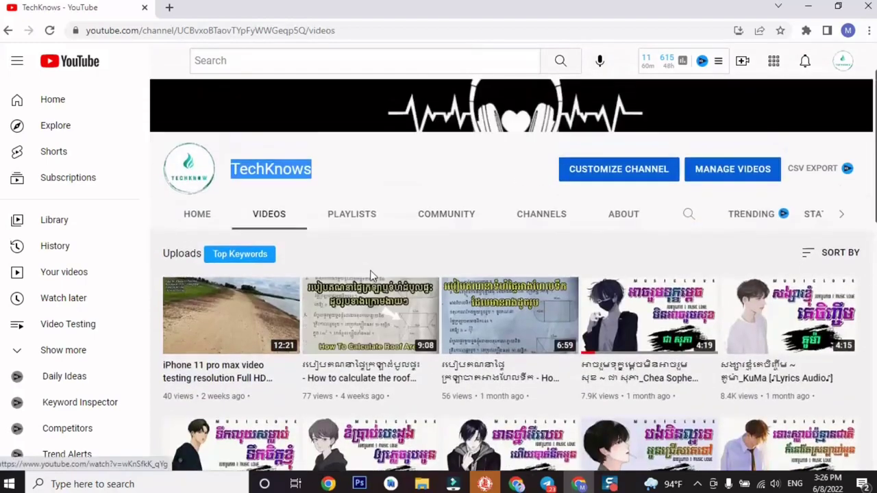
scroll(347, 274, up, 1)
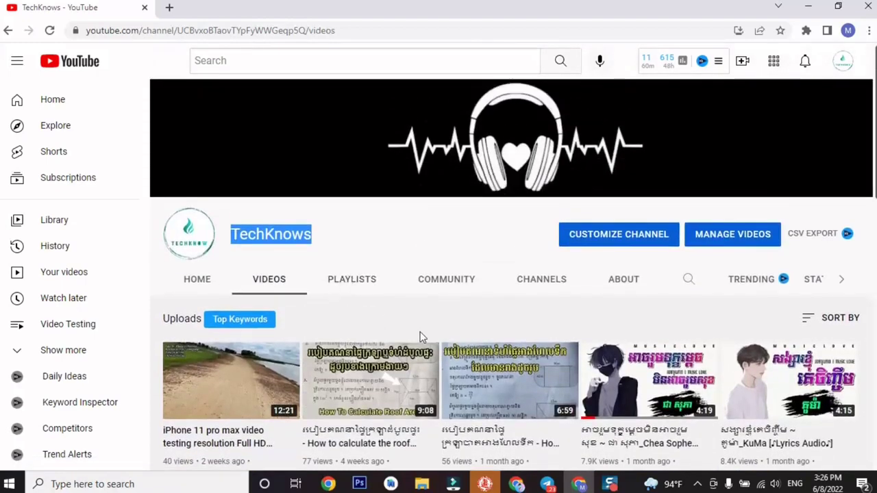
click(375, 240)
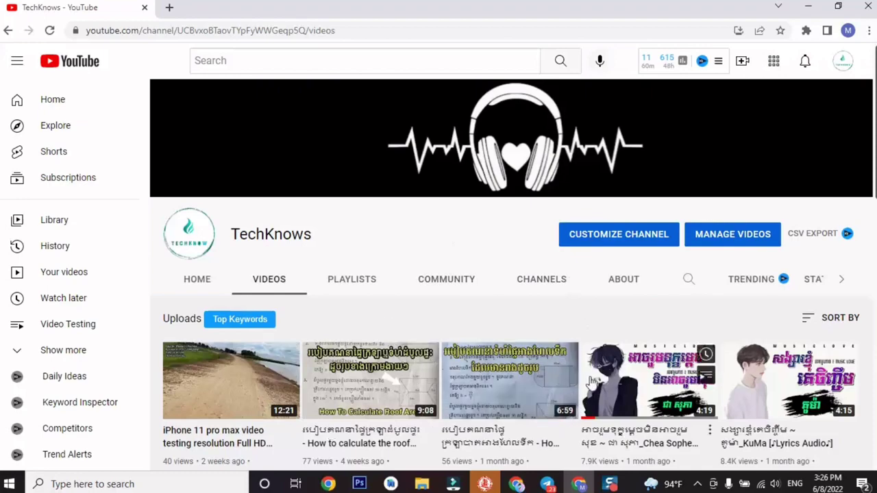
scroll(667, 341, down, 7)
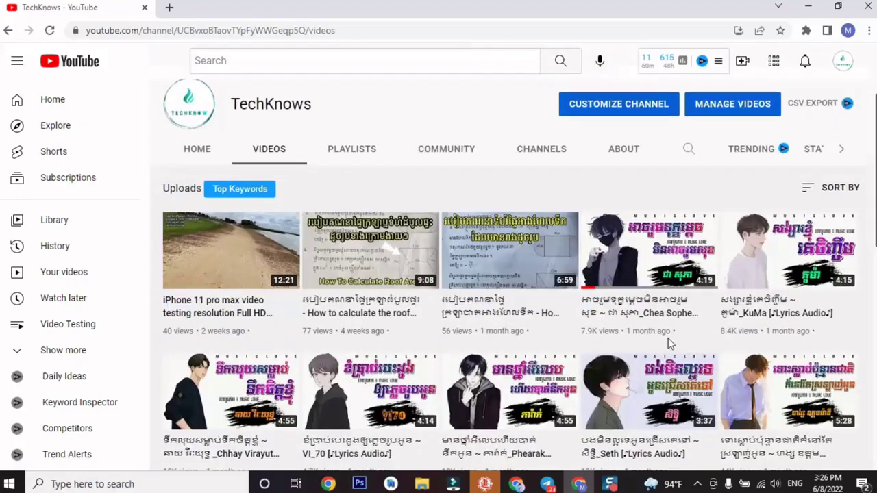
scroll(667, 340, up, 7)
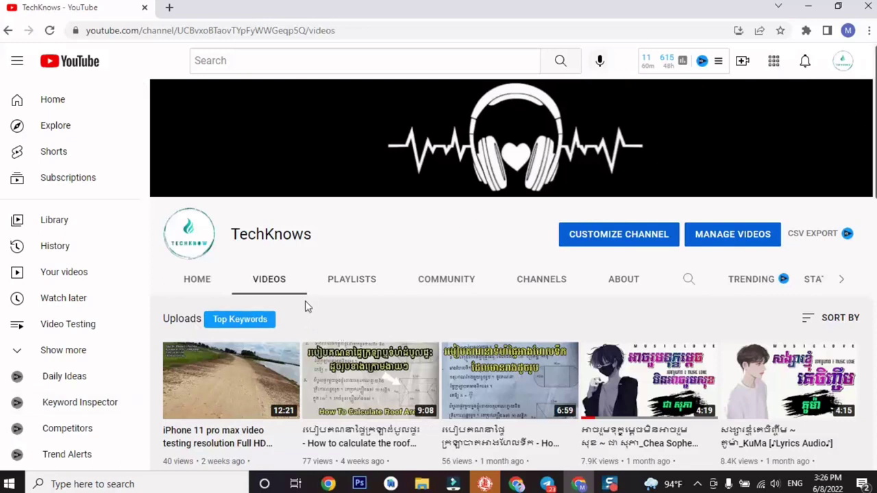
click(844, 61)
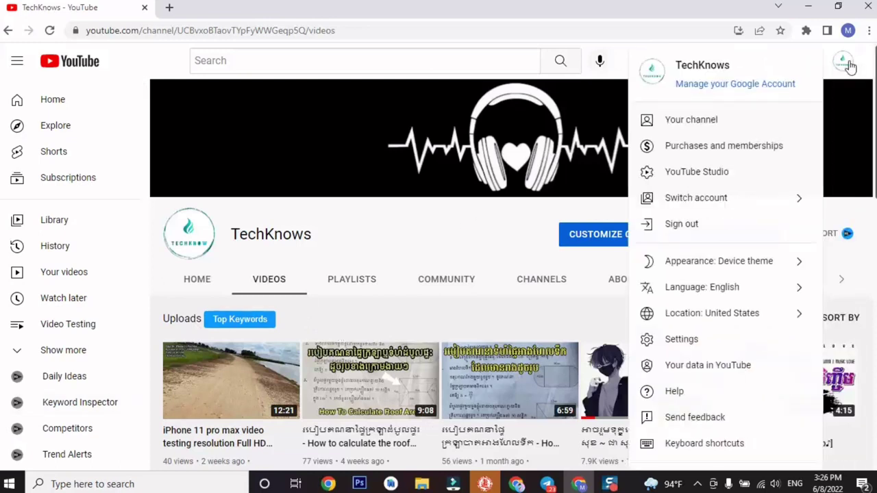
click(848, 65)
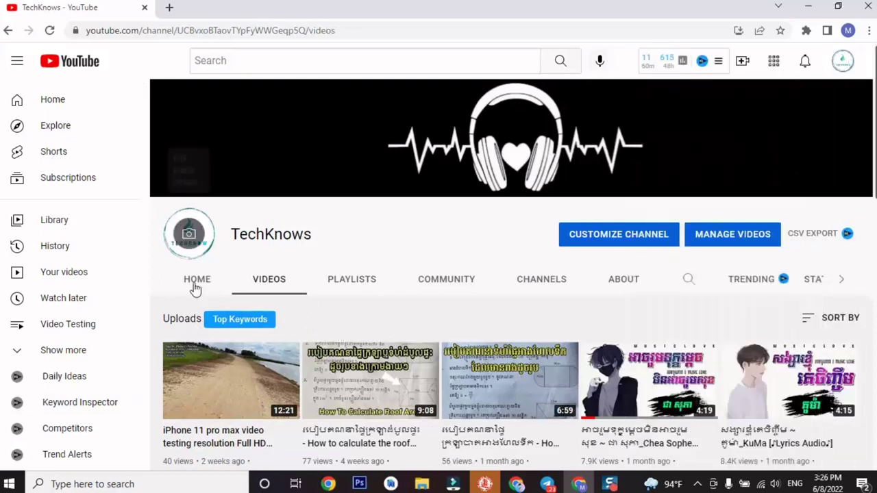
Open a new blank browser tab beside the TechKnows channel page and switch to it.
click(169, 8)
click(126, 9)
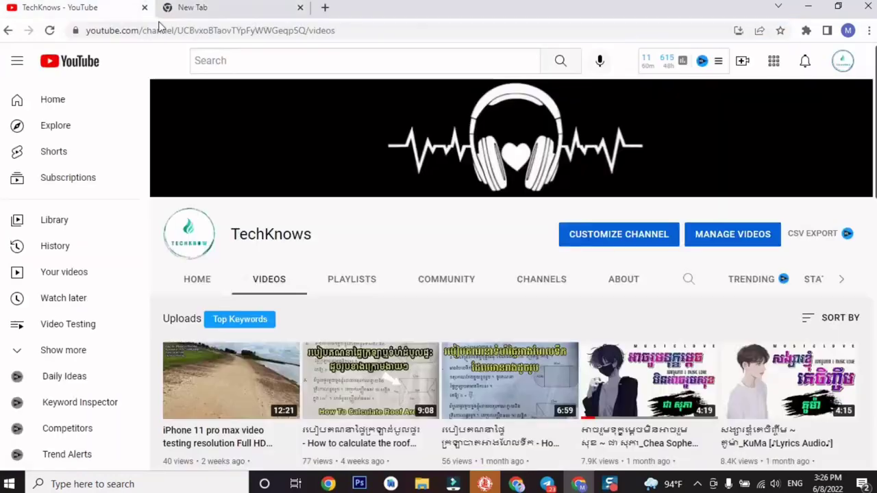
scroll(432, 167, down, 3)
scroll(436, 170, up, 3)
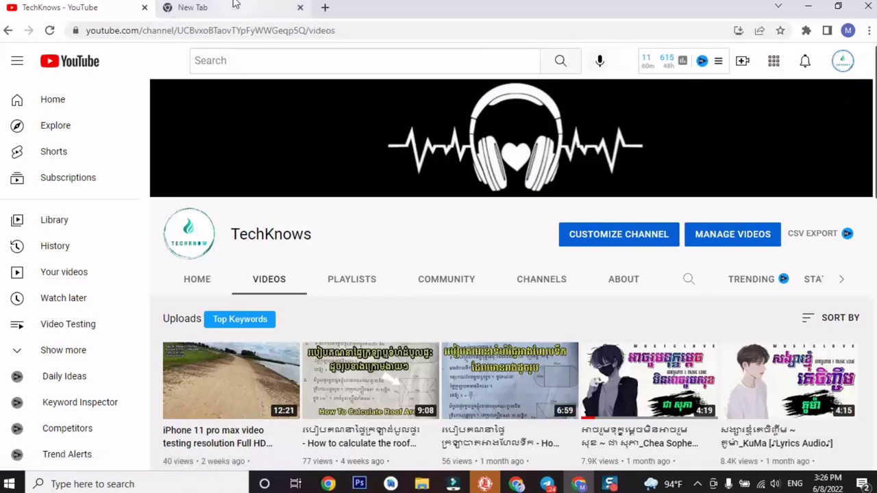
drag(313, 237, 243, 235)
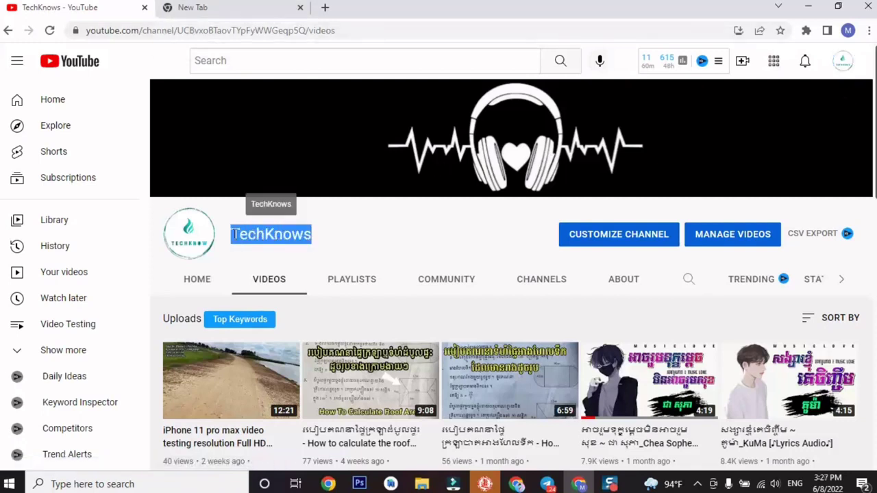
click(239, 9)
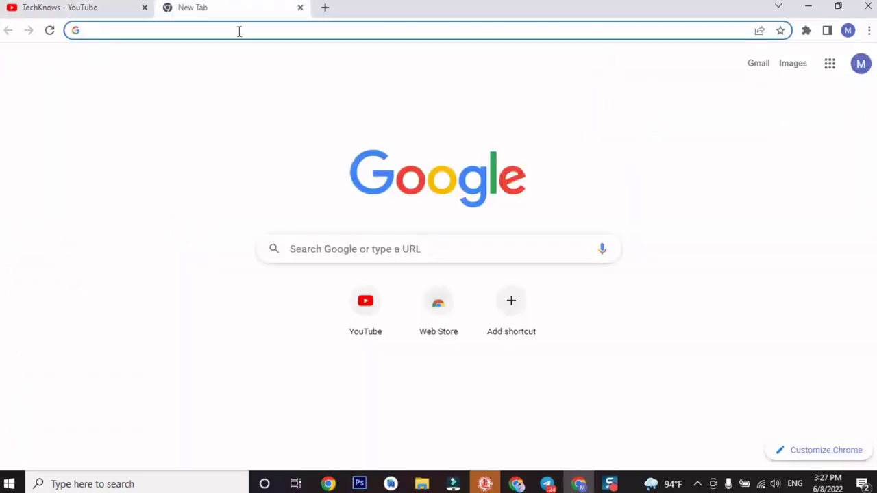
Search Google for 'youtube cover art maker' and look through the results.
text(y)
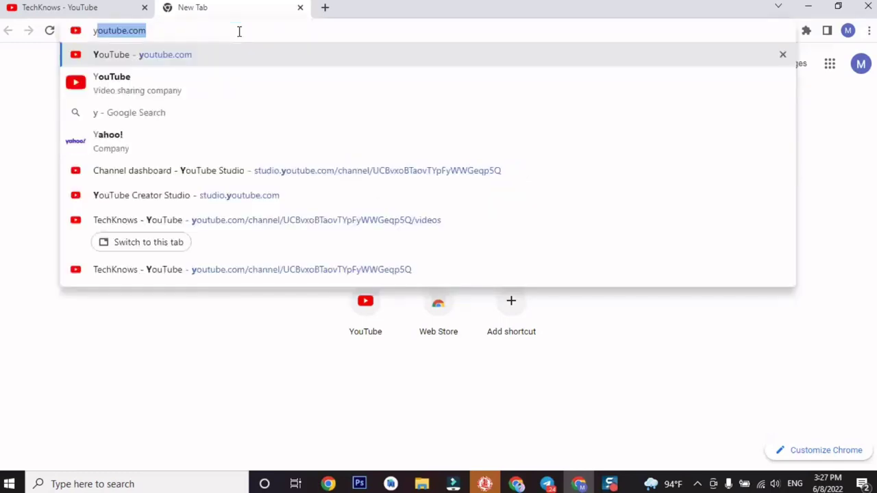
text(outube )
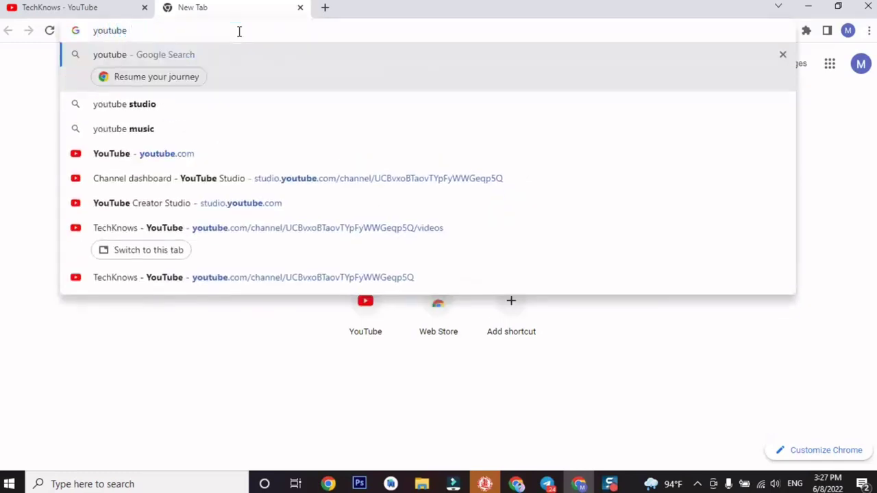
text(o)
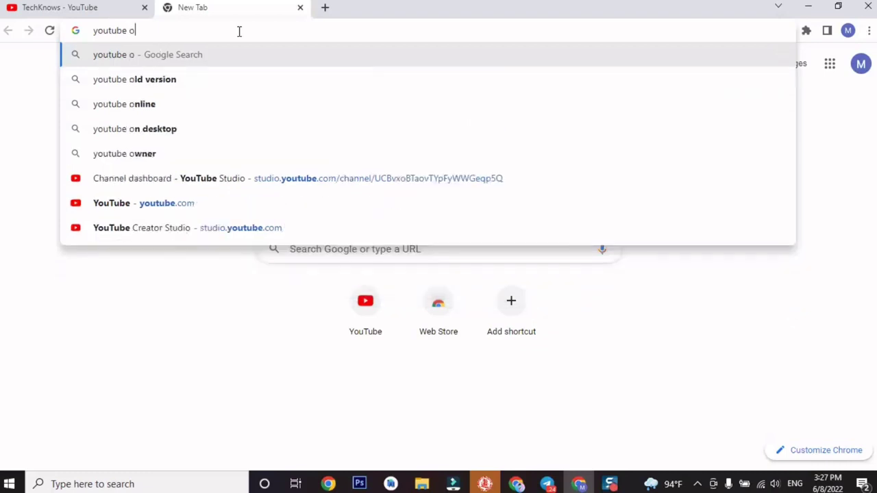
key(BackSpace)
text(cover )
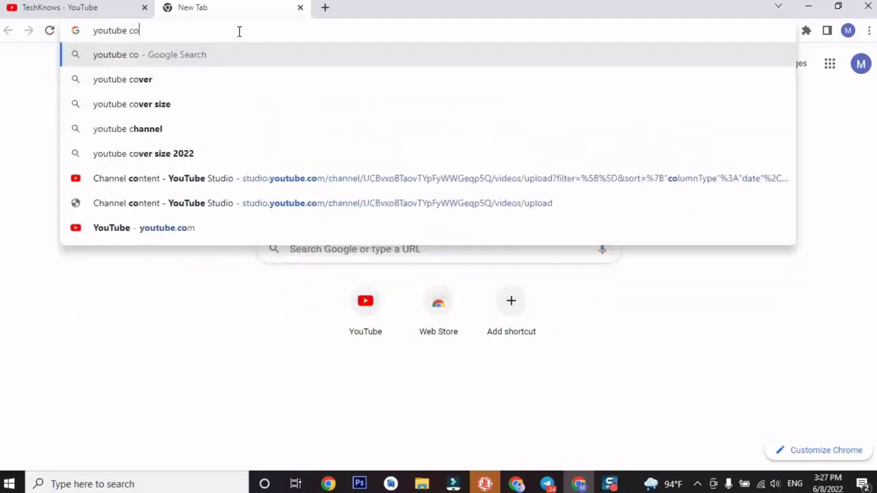
text(a)
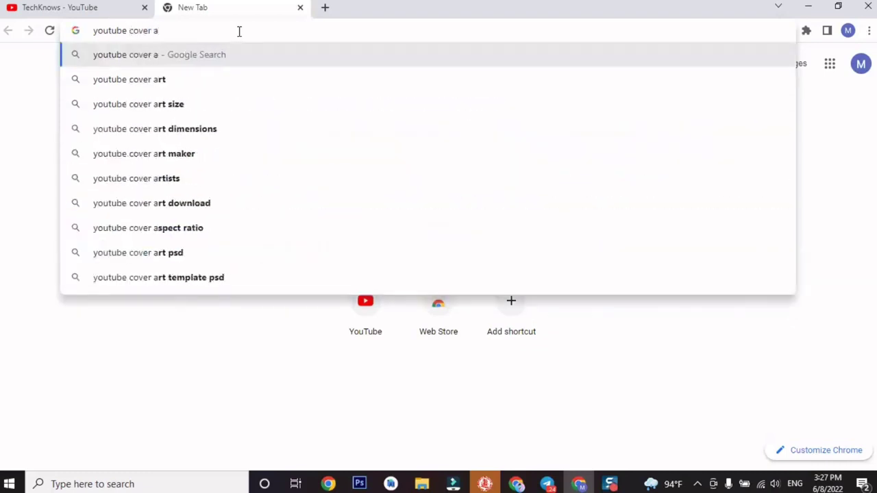
text(rt)
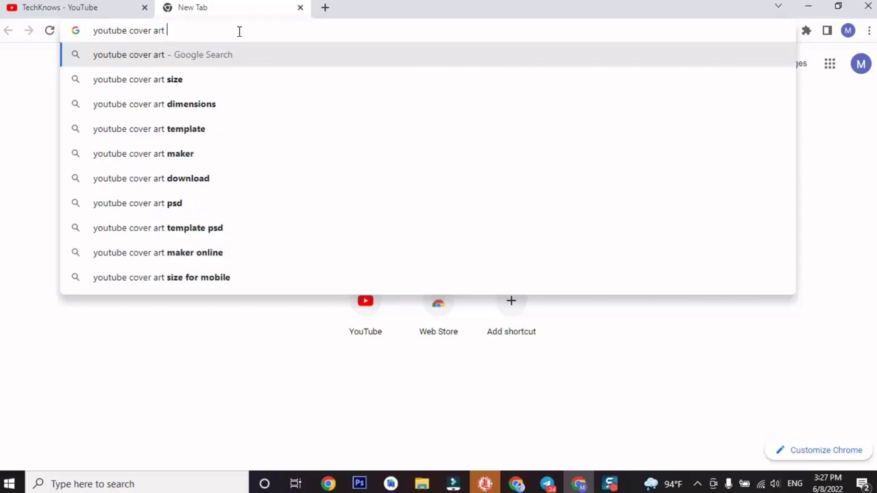
click(227, 157)
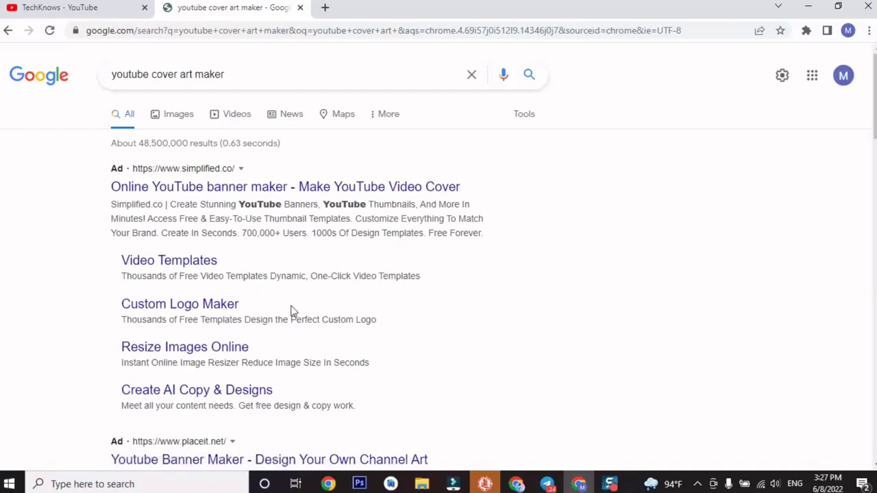
scroll(292, 315, down, 5)
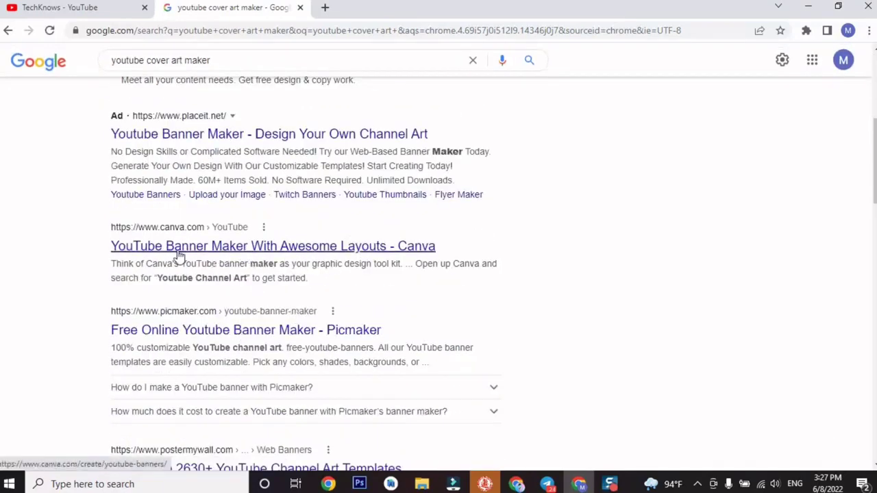
scroll(236, 301, down, 3)
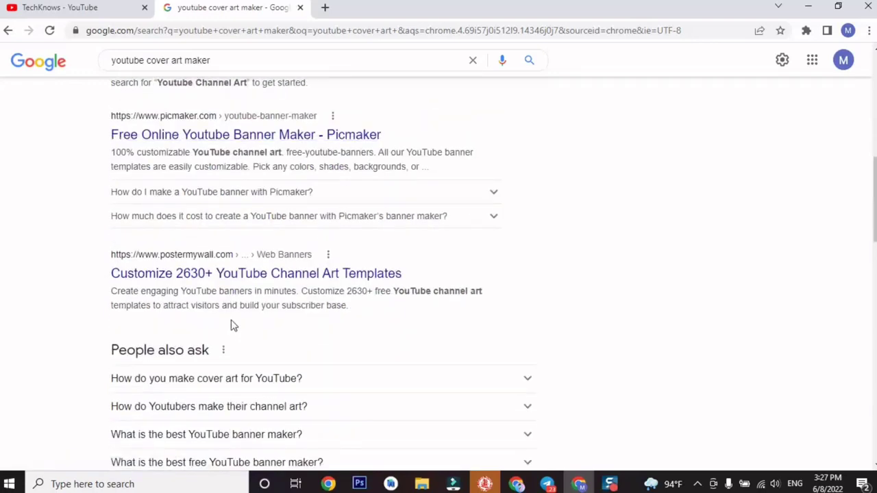
scroll(260, 356, down, 4)
scroll(261, 371, down, 3)
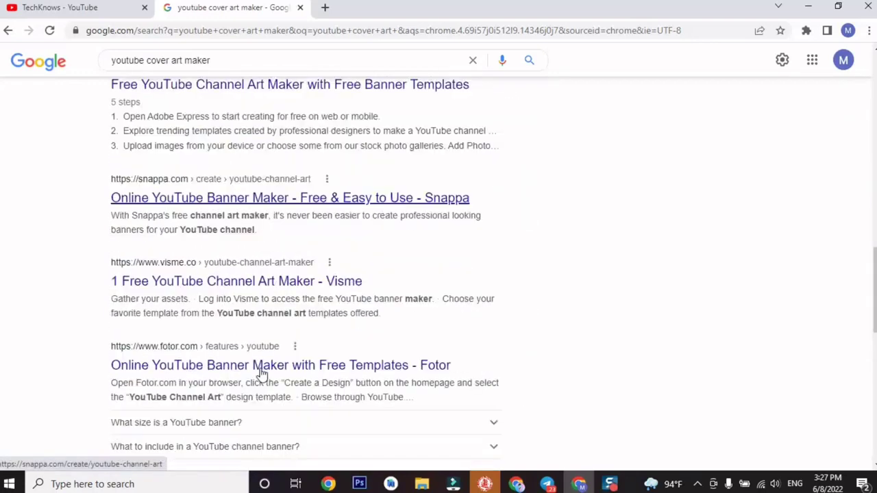
scroll(260, 370, down, 4)
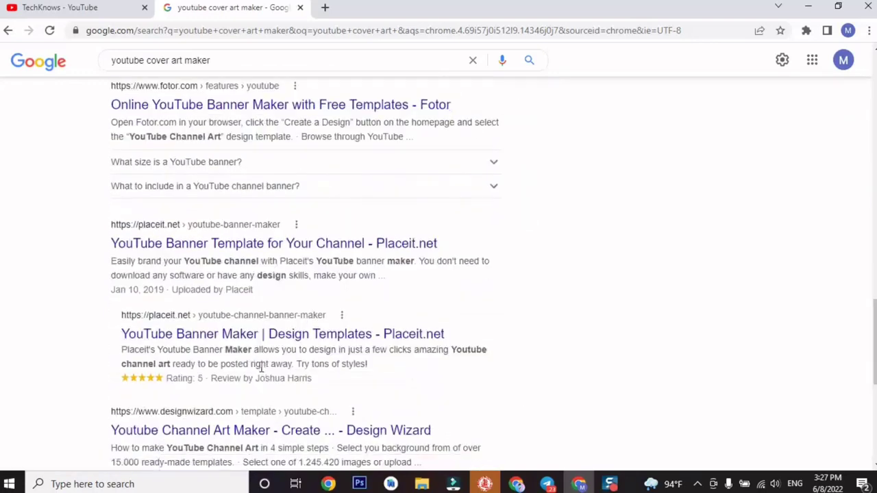
scroll(260, 370, down, 4)
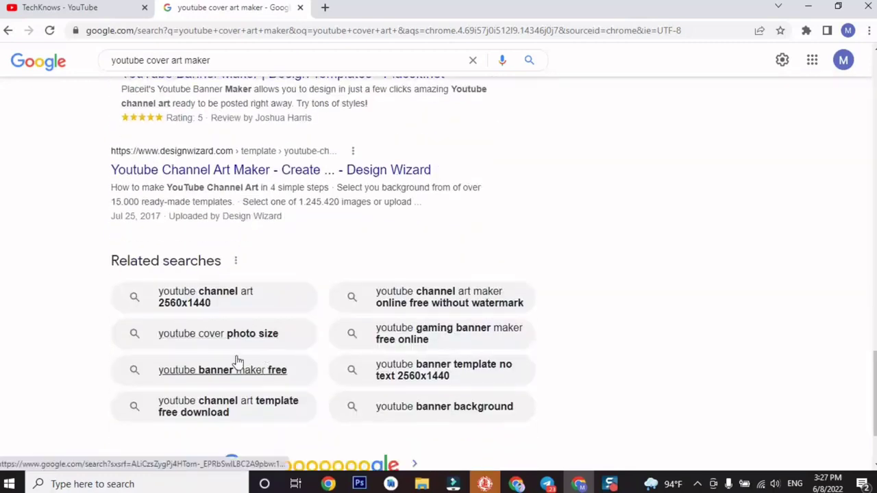
scroll(231, 328, down, 2)
scroll(232, 326, up, 13)
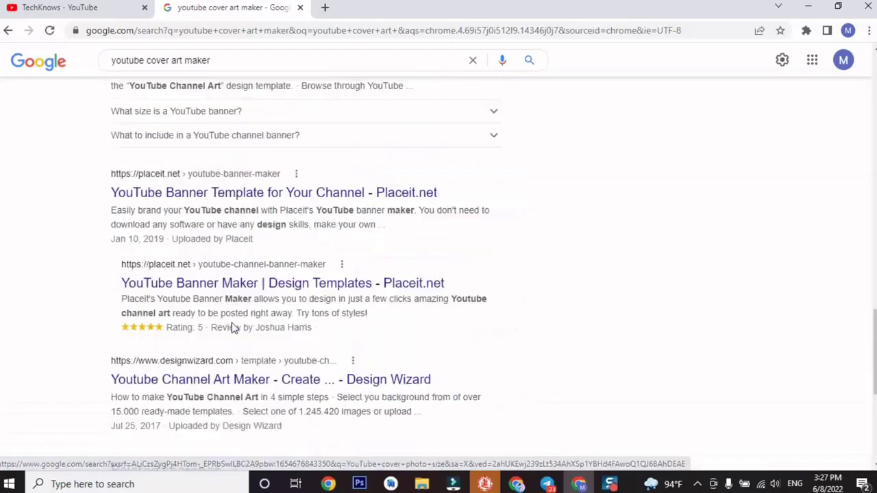
scroll(231, 326, up, 3)
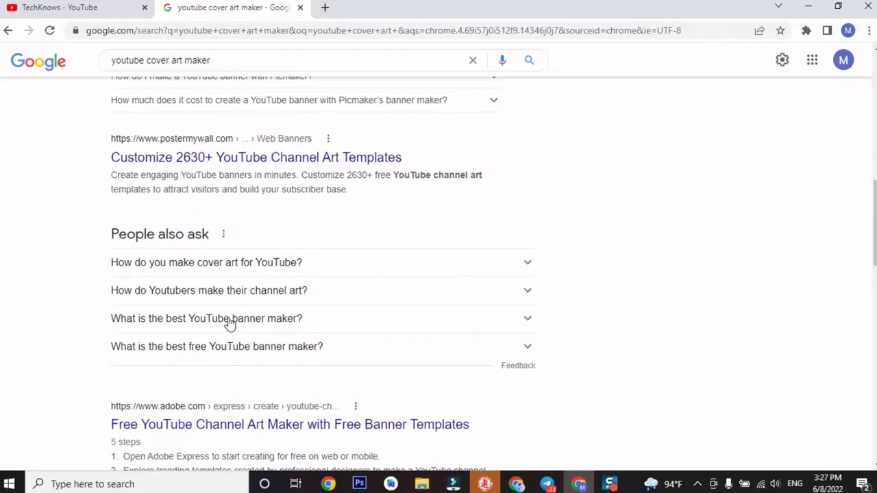
scroll(230, 321, up, 3)
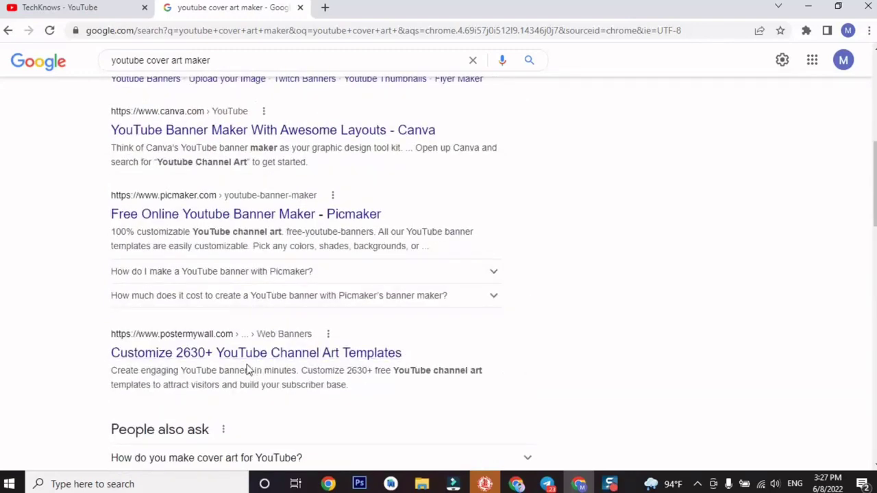
scroll(248, 370, up, 6)
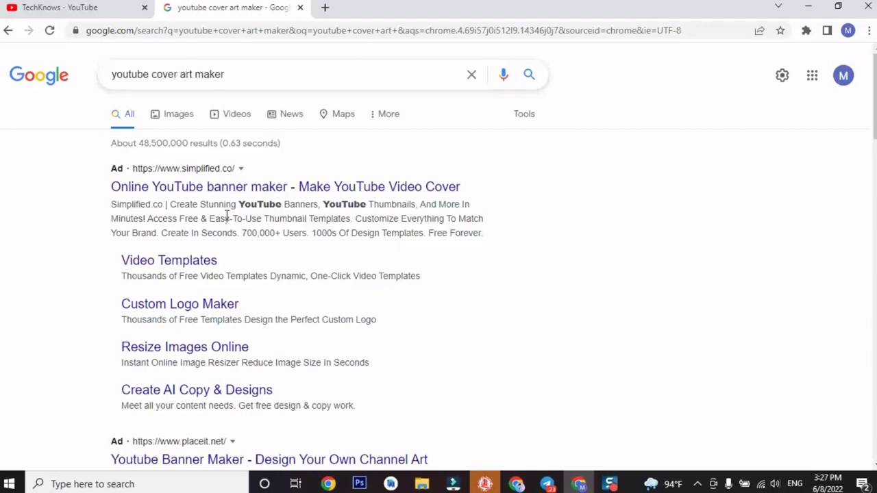
Refine the search to 'youtube channel cover art maker'.
click(153, 76)
text(channel)
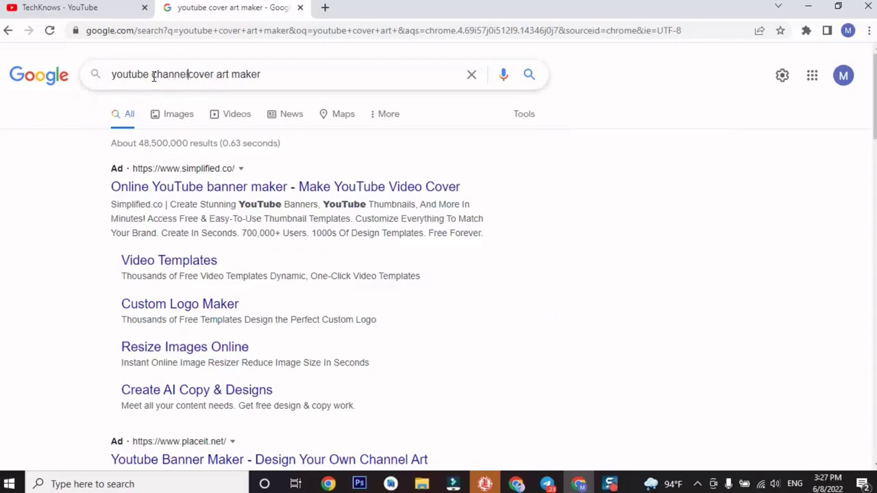
key(Return)
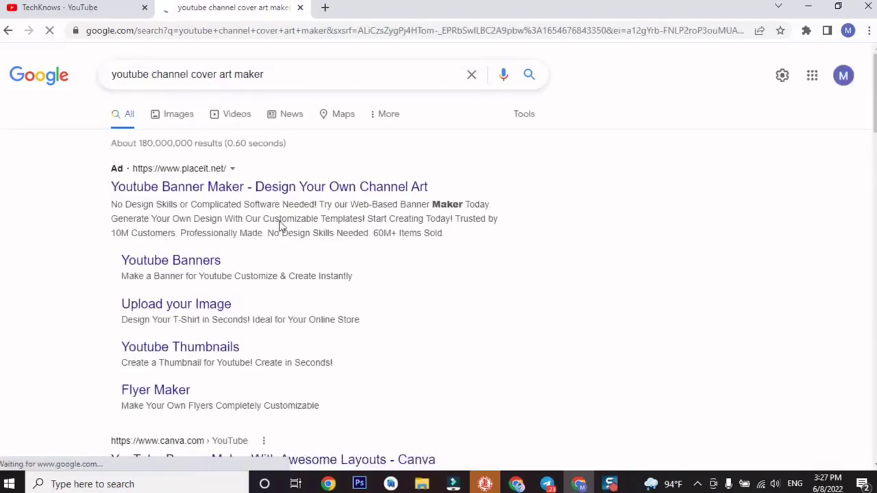
scroll(331, 314, down, 5)
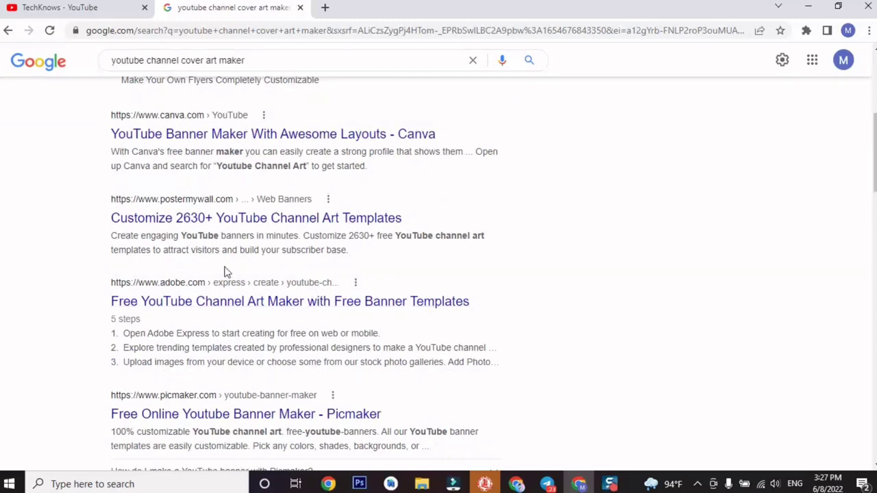
Open Adobe Express's free channel art maker and sign in with a Google account.
click(205, 311)
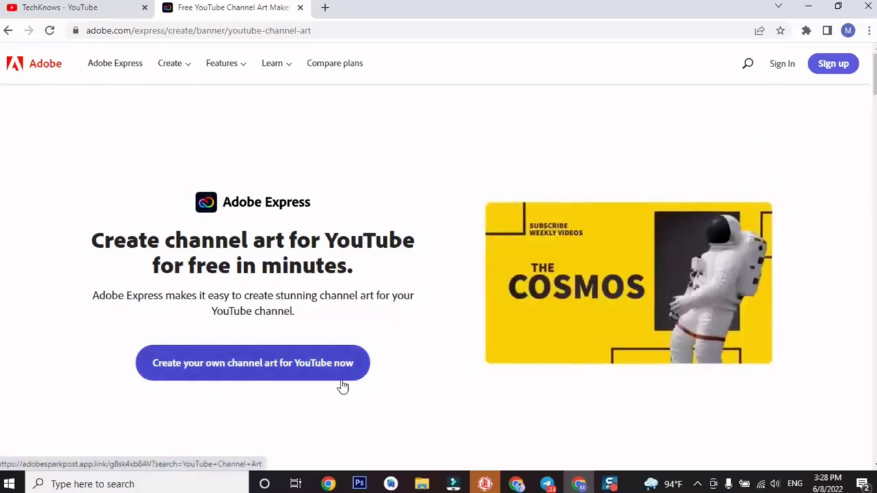
click(782, 64)
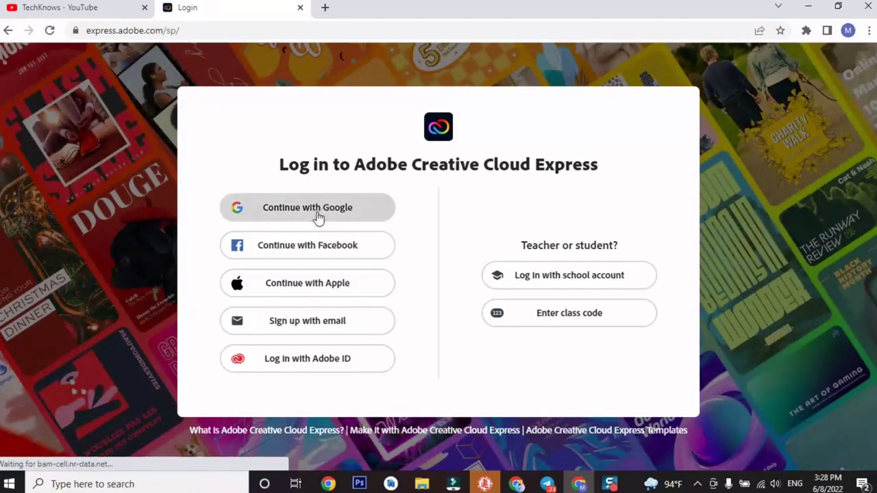
click(317, 216)
click(399, 222)
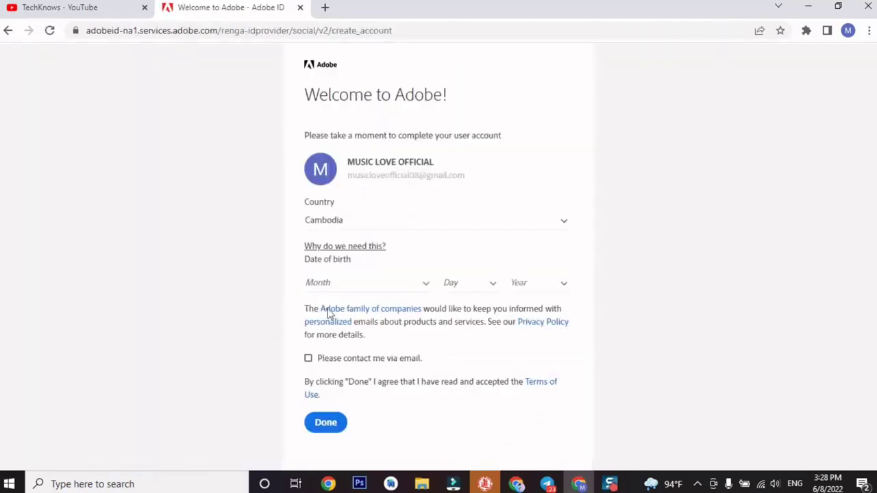
click(335, 426)
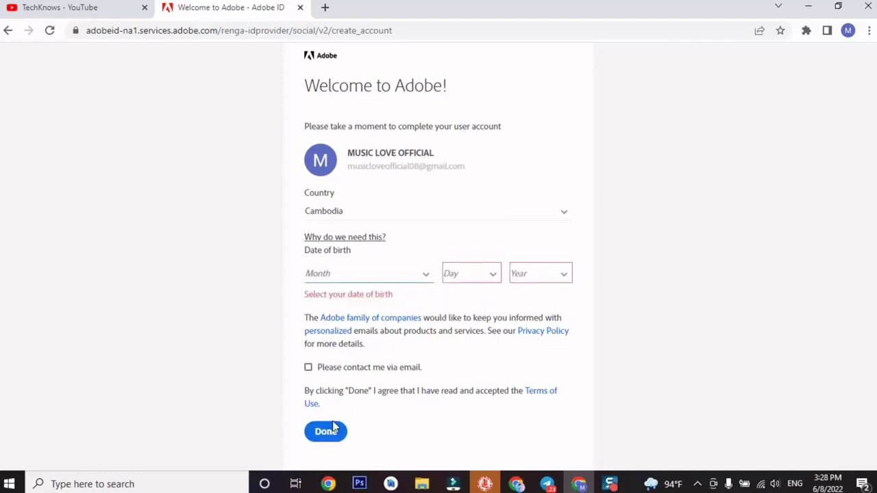
click(426, 277)
click(403, 303)
click(470, 277)
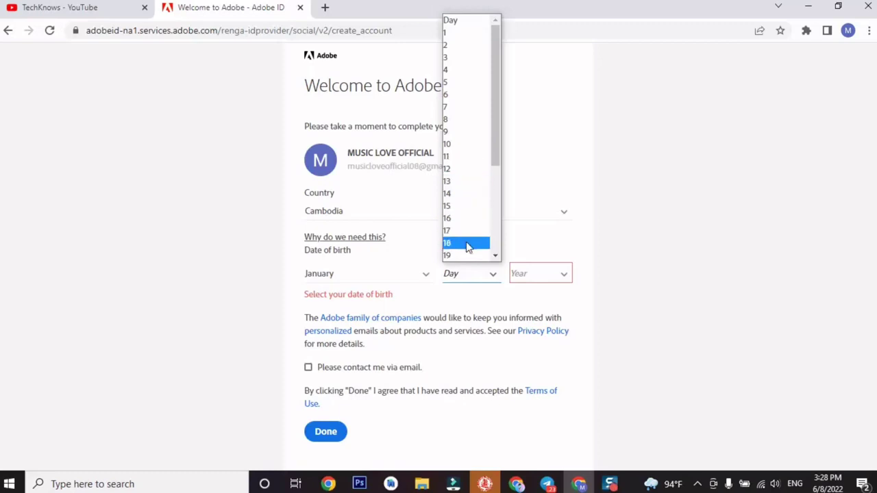
scroll(469, 245, down, 3)
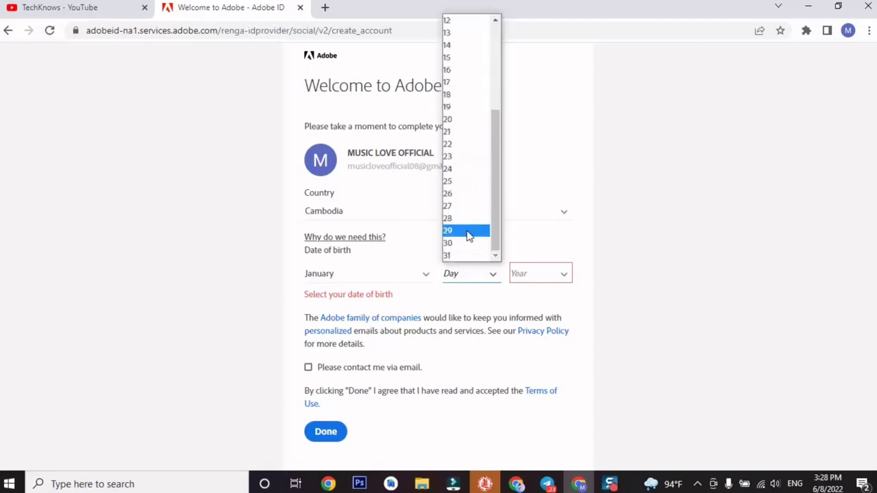
click(471, 146)
click(554, 276)
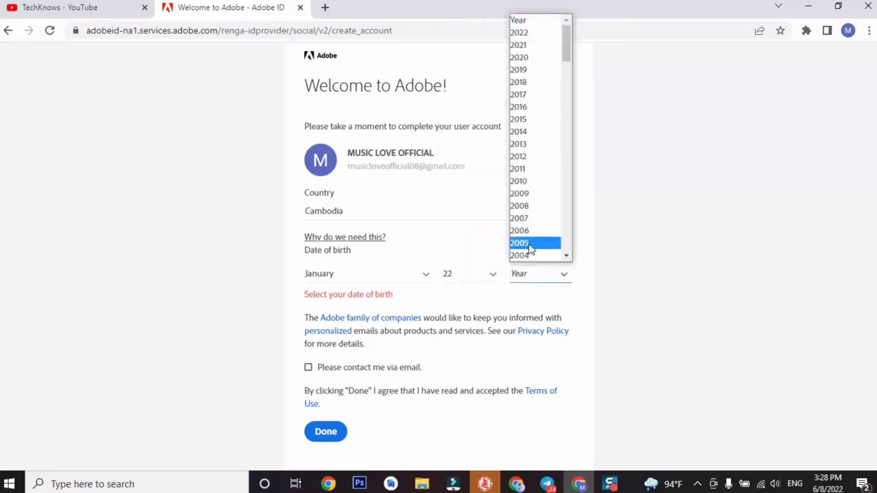
scroll(539, 226, down, 4)
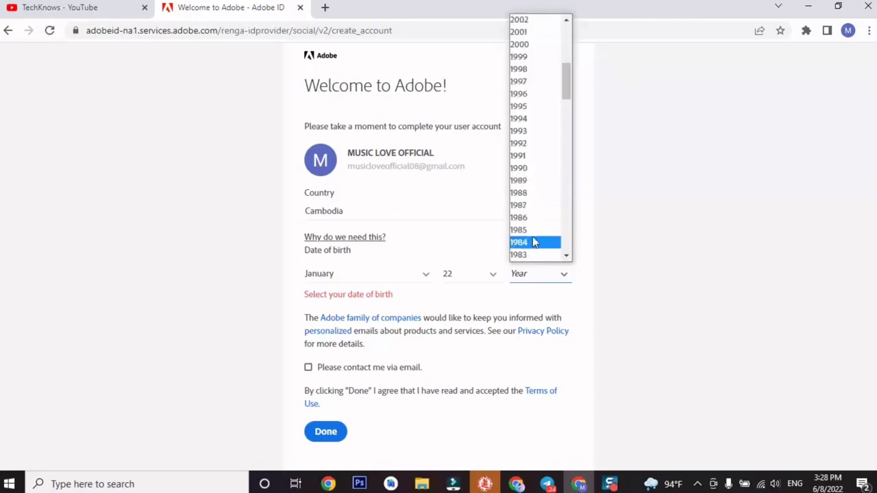
scroll(542, 171, up, 4)
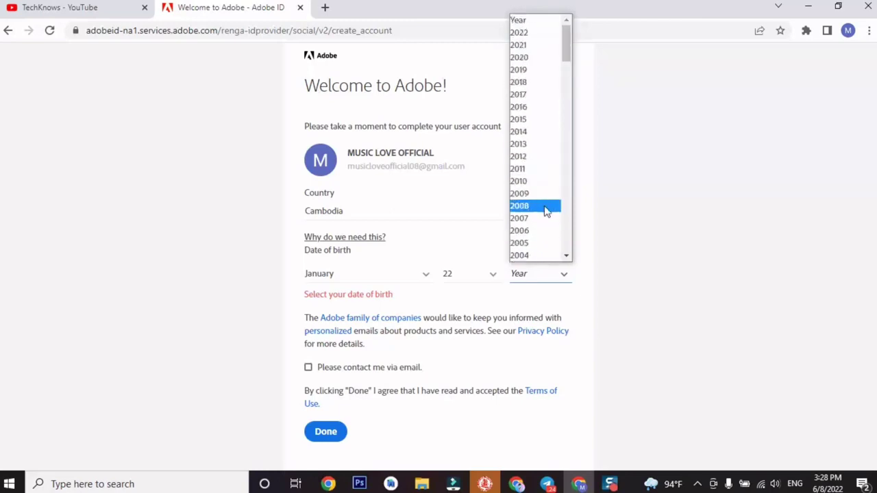
scroll(534, 236, down, 6)
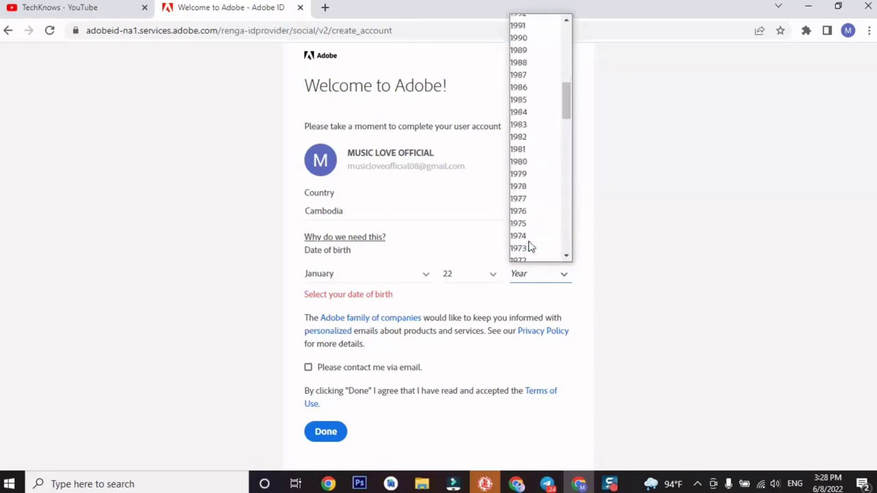
scroll(546, 144, up, 4)
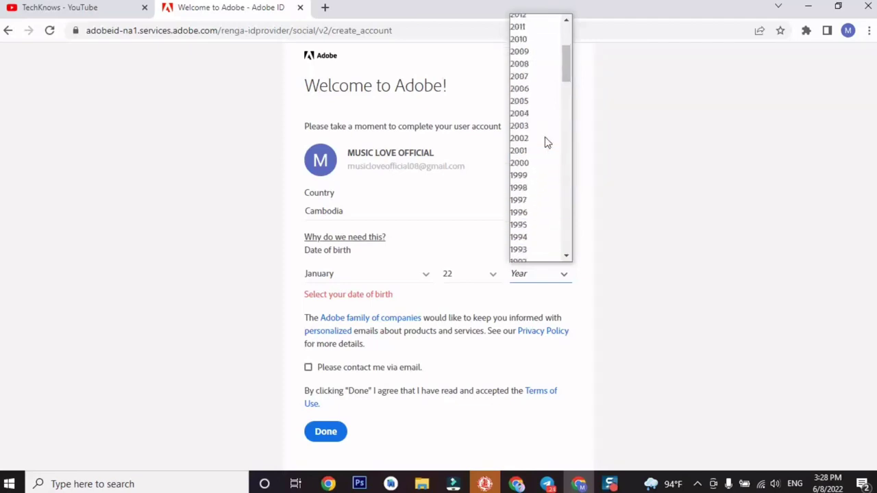
click(550, 189)
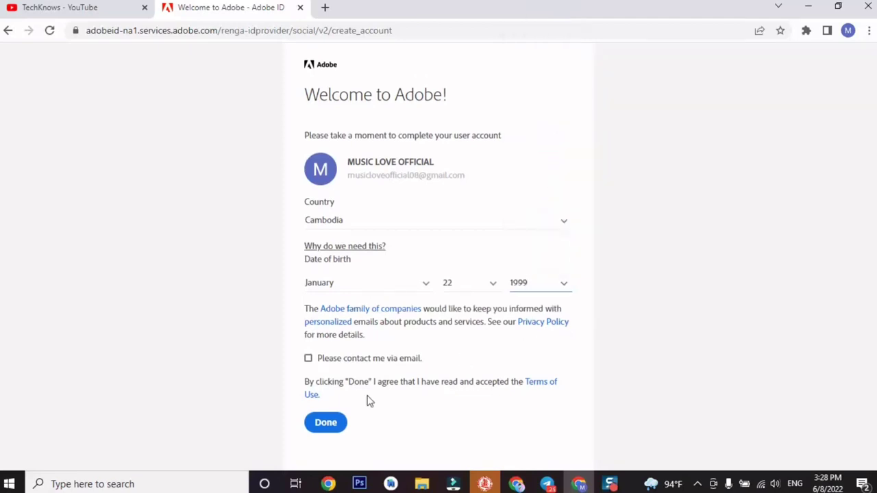
click(326, 422)
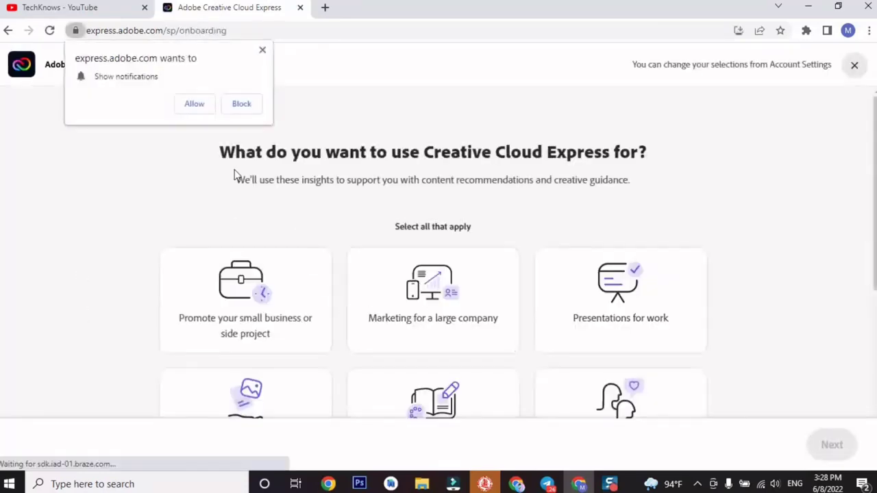
Dismiss the notification prompt, back out of the onboarding page, and open a new tab.
click(264, 51)
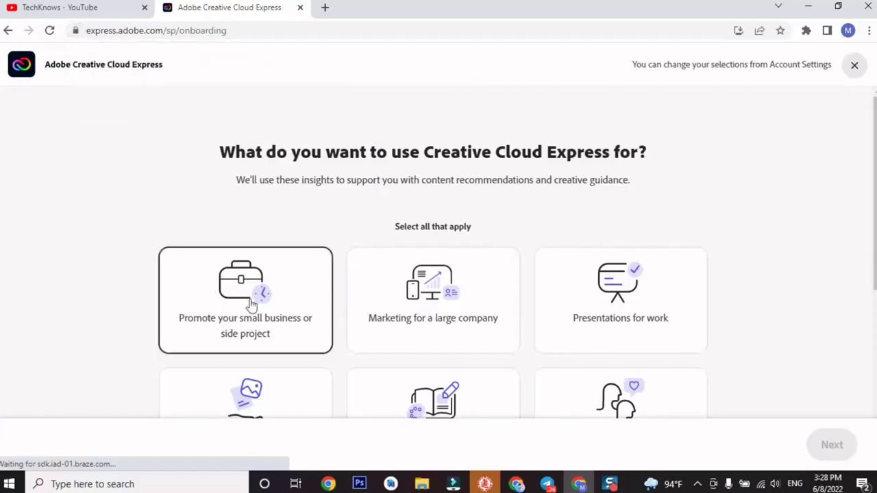
scroll(324, 292, down, 3)
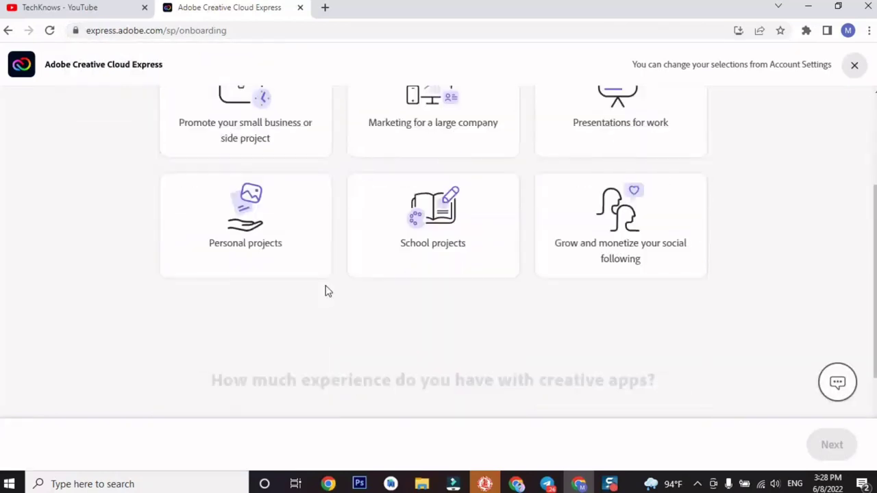
scroll(325, 292, down, 2)
scroll(324, 292, down, 2)
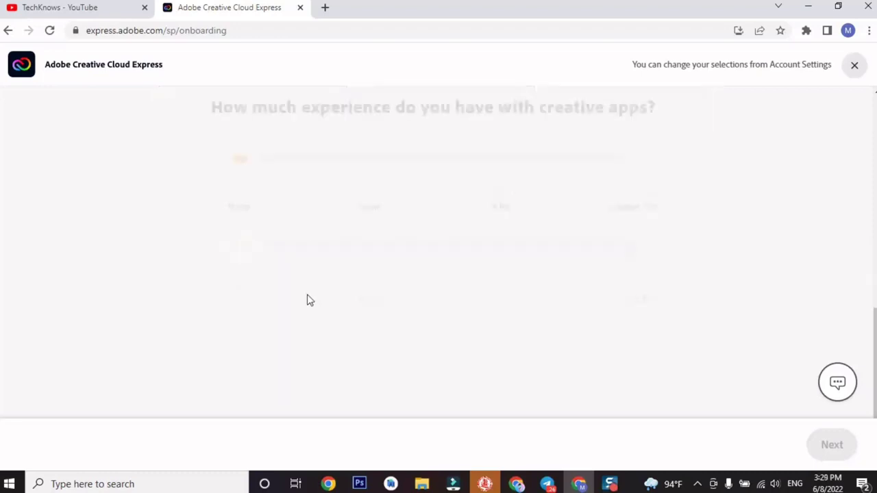
scroll(158, 309, up, 7)
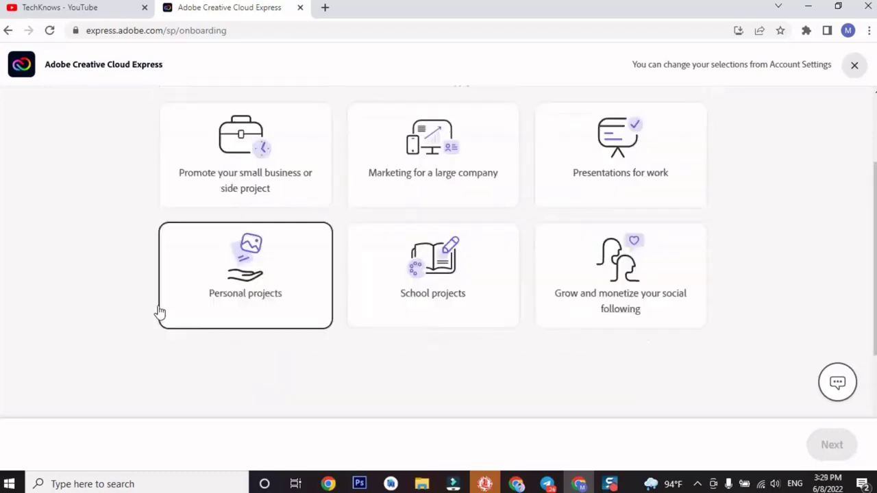
click(7, 35)
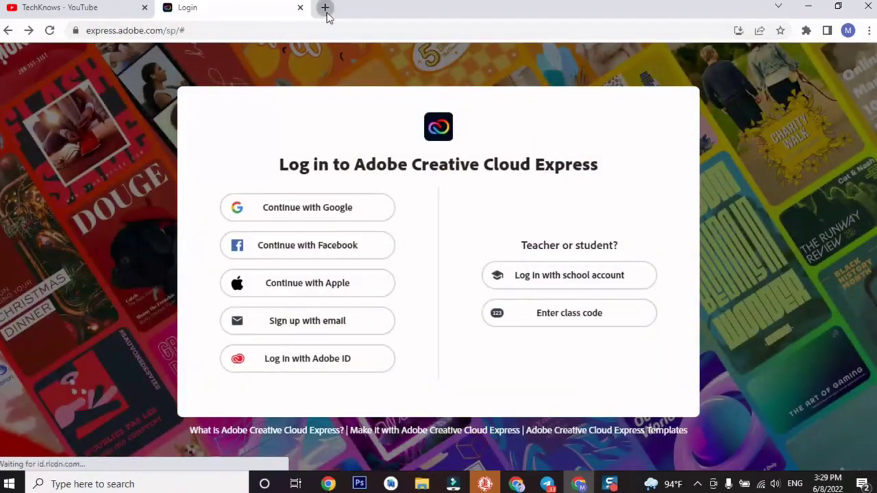
click(325, 8)
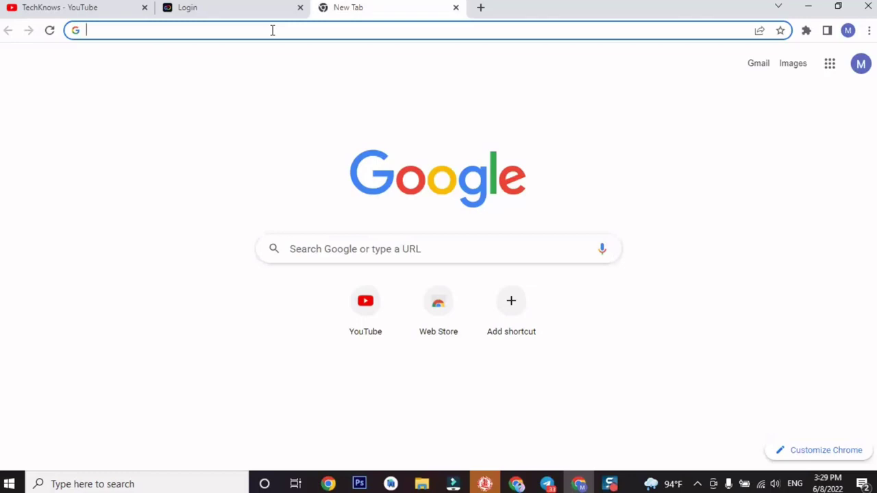
text(ypu)
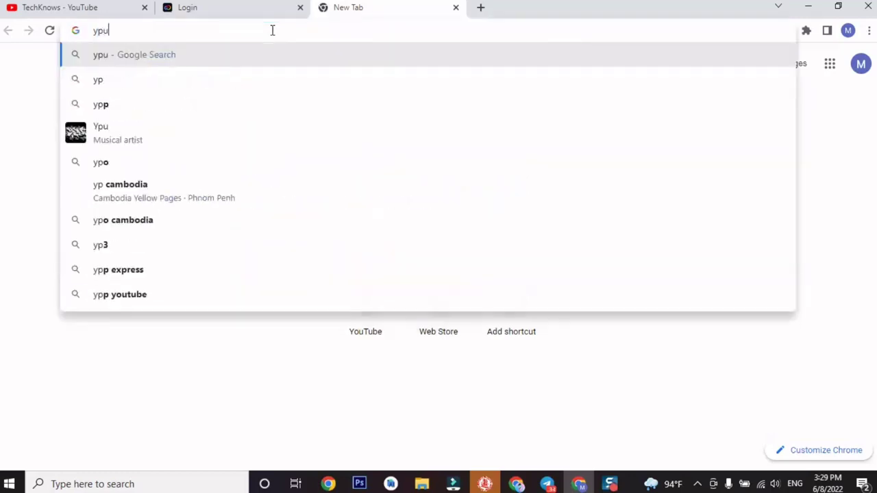
text(tube ch)
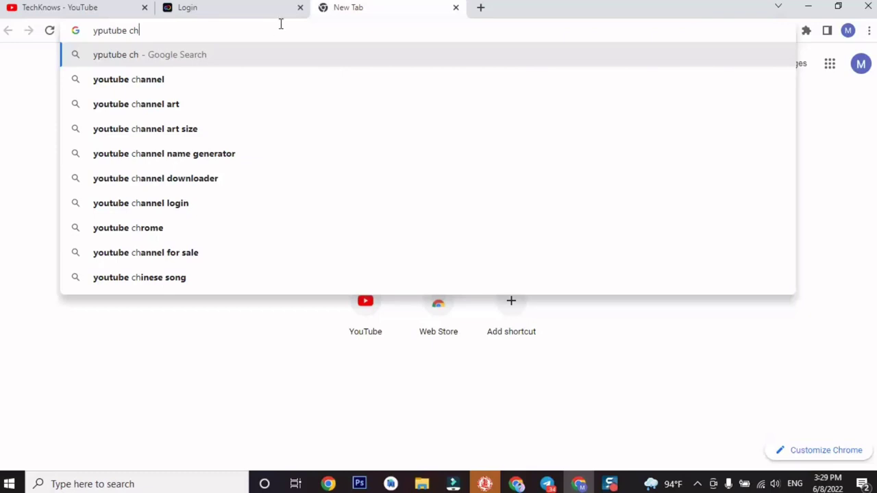
click(294, 103)
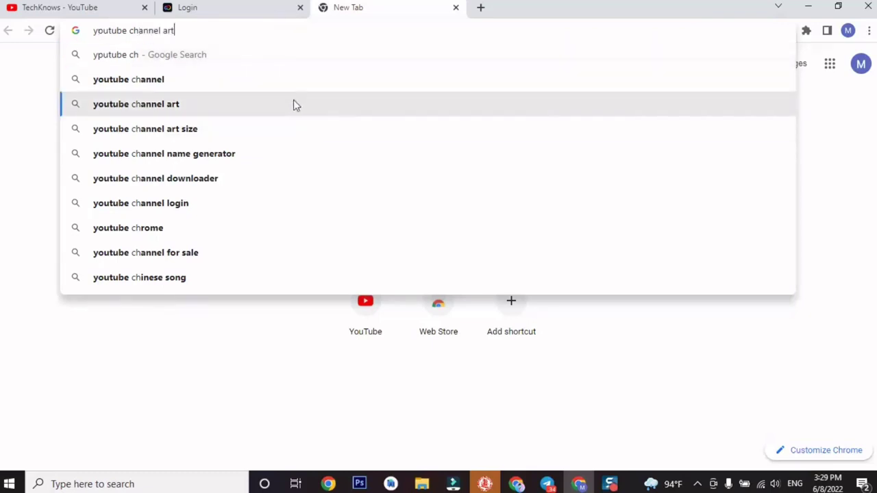
scroll(252, 276, down, 1)
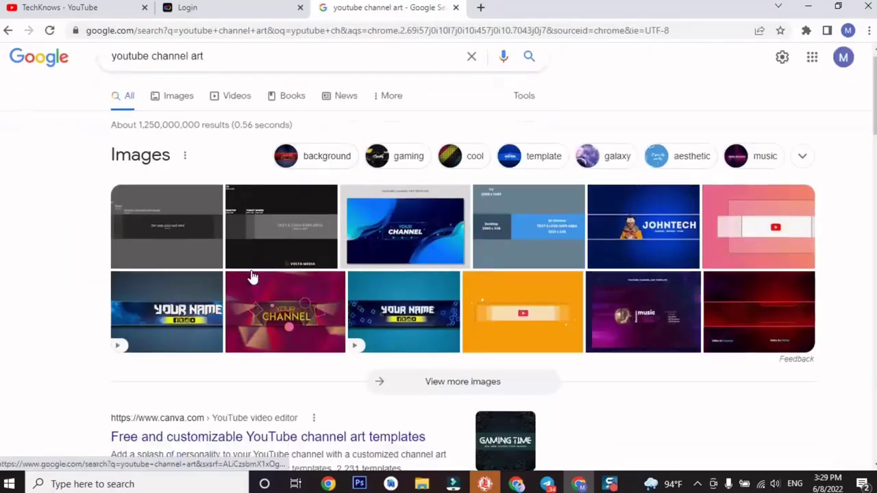
scroll(252, 276, down, 3)
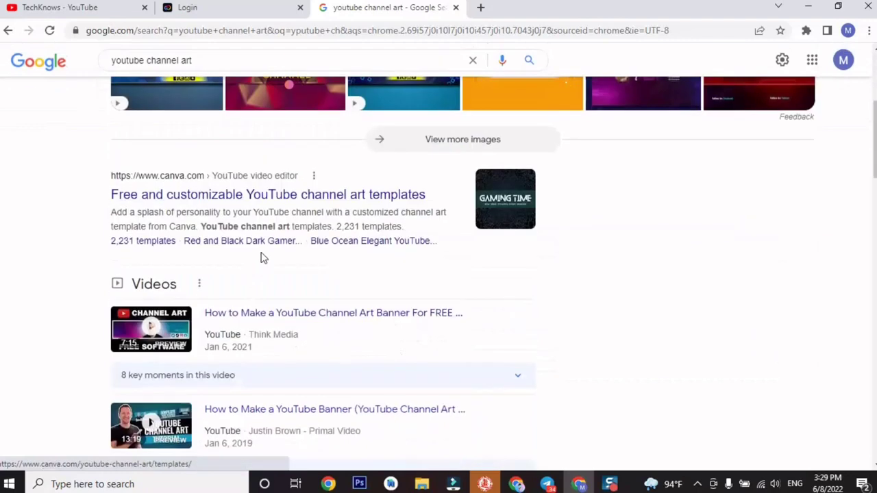
click(239, 199)
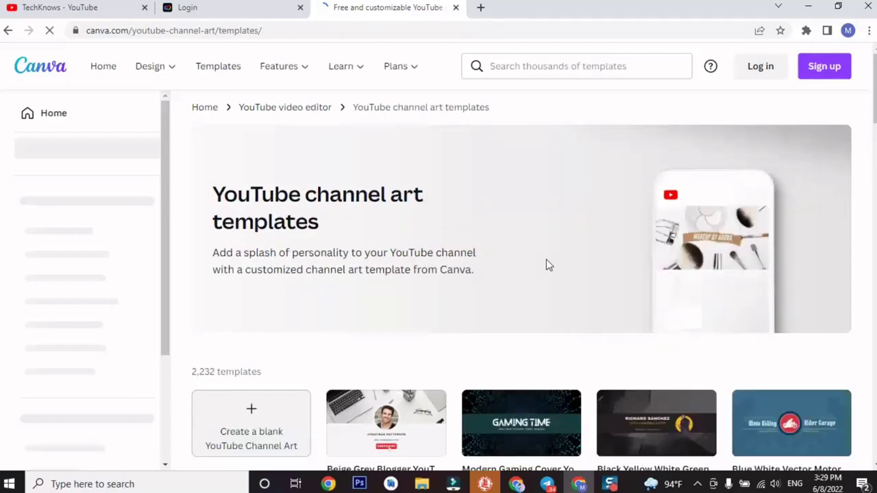
Dismiss the Google sign-in prompt and preview Canva's Beige Grey Blogger channel art template.
scroll(358, 299, down, 4)
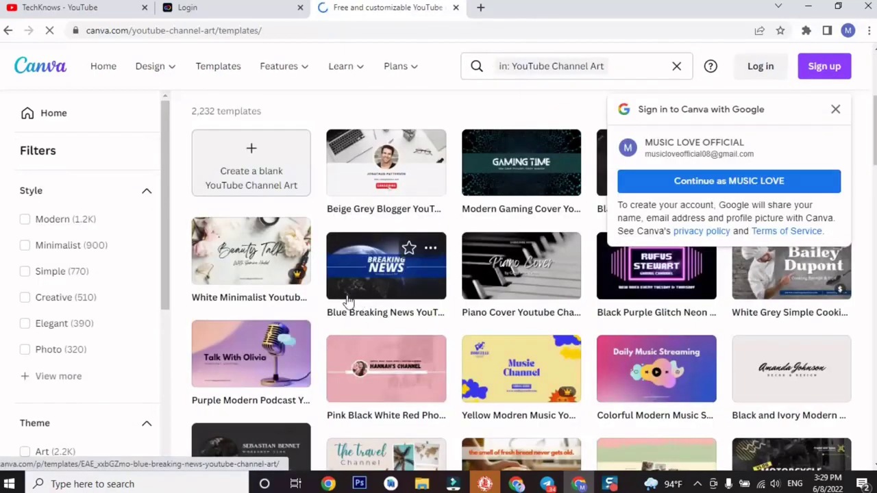
scroll(405, 250, down, 3)
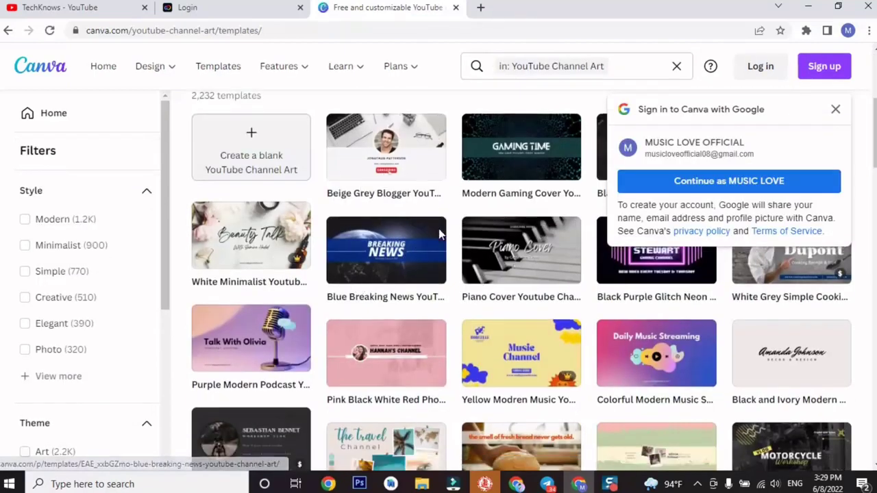
click(836, 112)
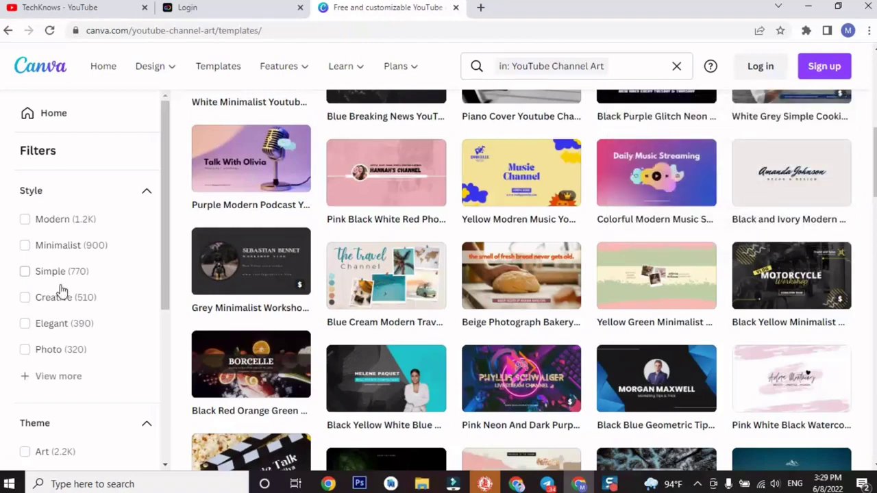
scroll(274, 239, up, 5)
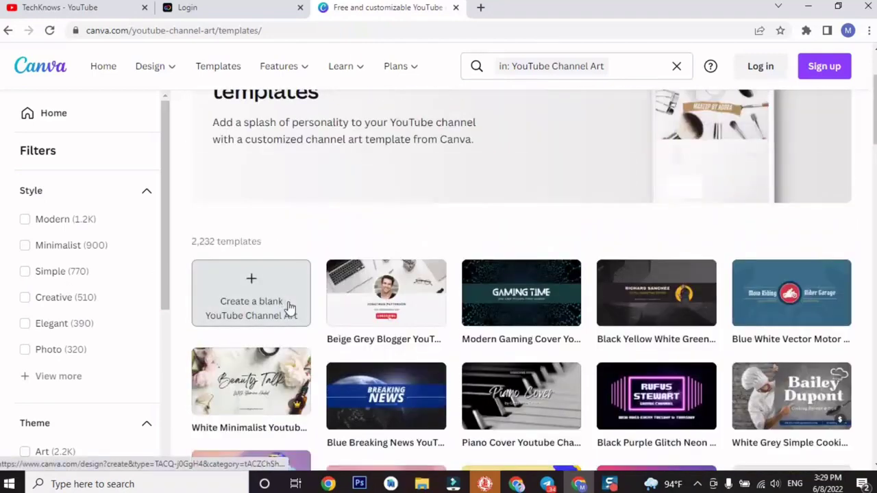
mouse_move(348, 310)
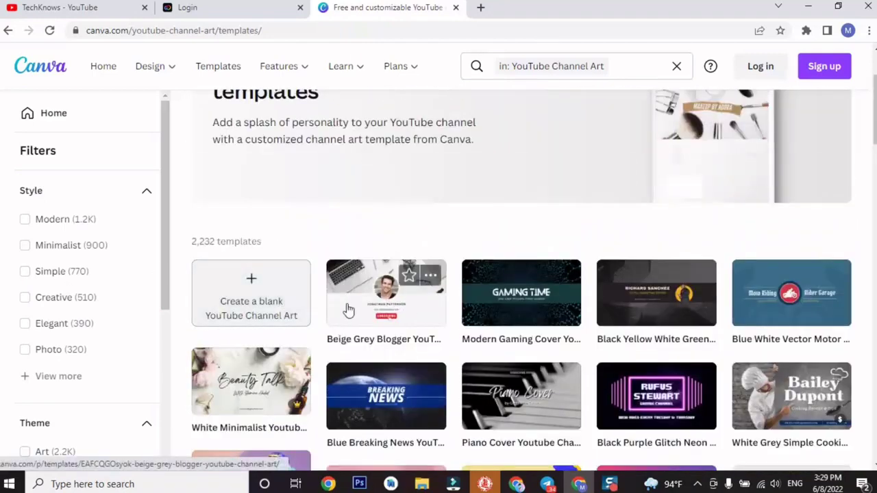
click(345, 309)
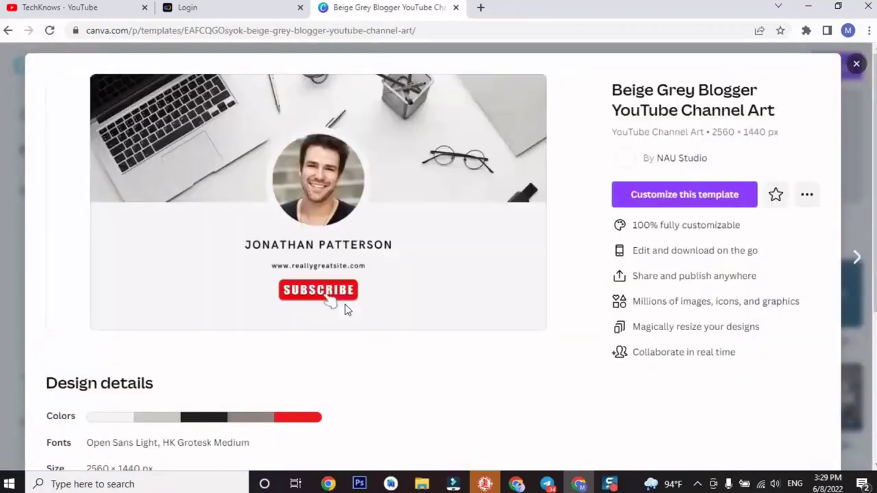
scroll(380, 266, down, 4)
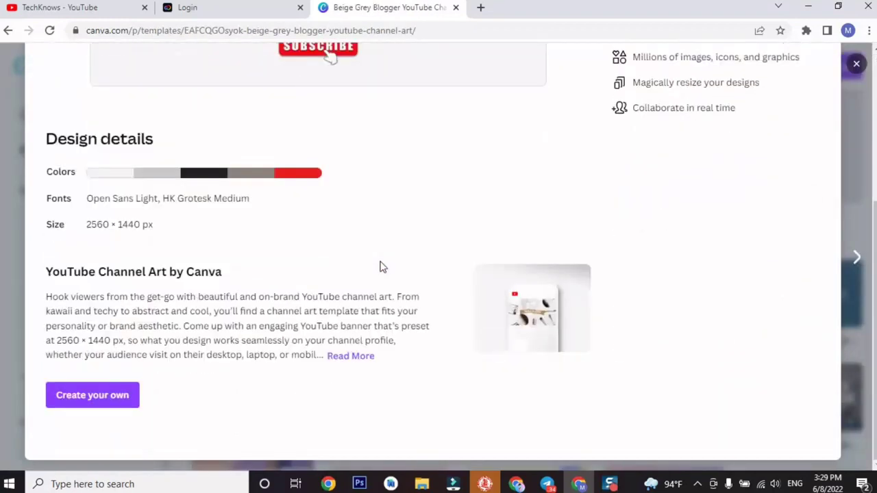
scroll(333, 283, up, 4)
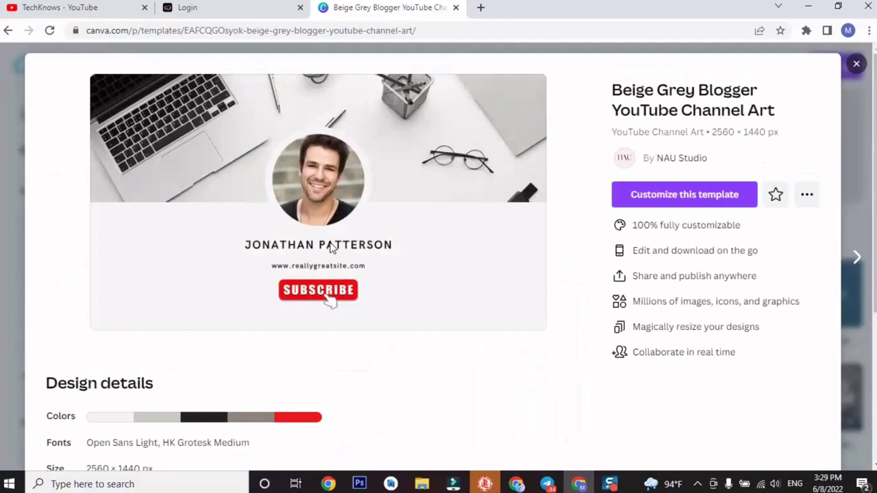
Return to the Canva gallery, scroll through more templates, then go back to Google results.
click(6, 34)
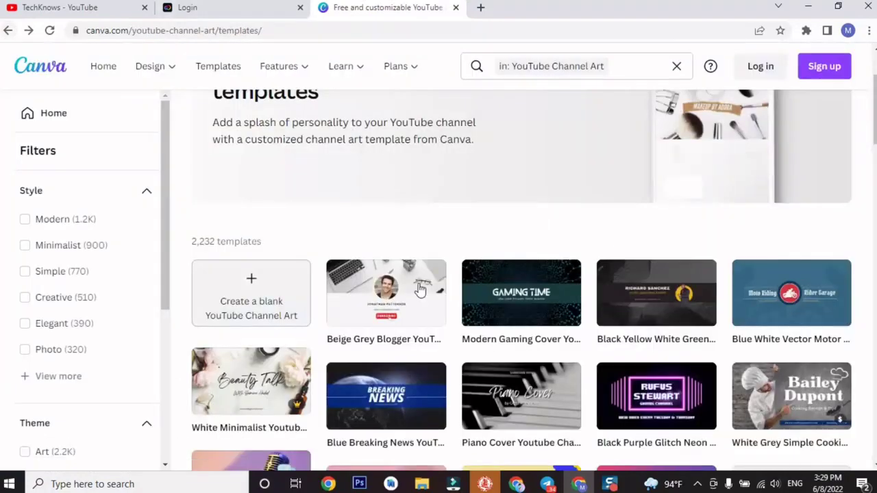
scroll(417, 296, down, 5)
scroll(418, 296, down, 5)
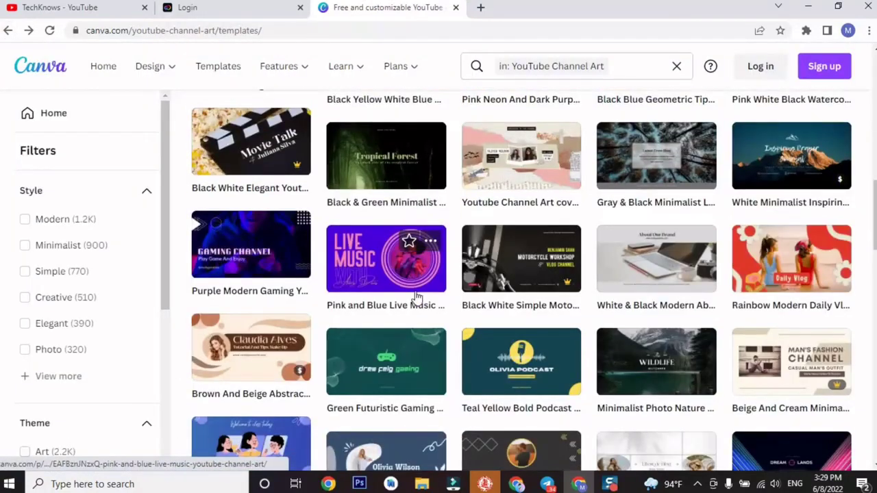
scroll(418, 295, down, 8)
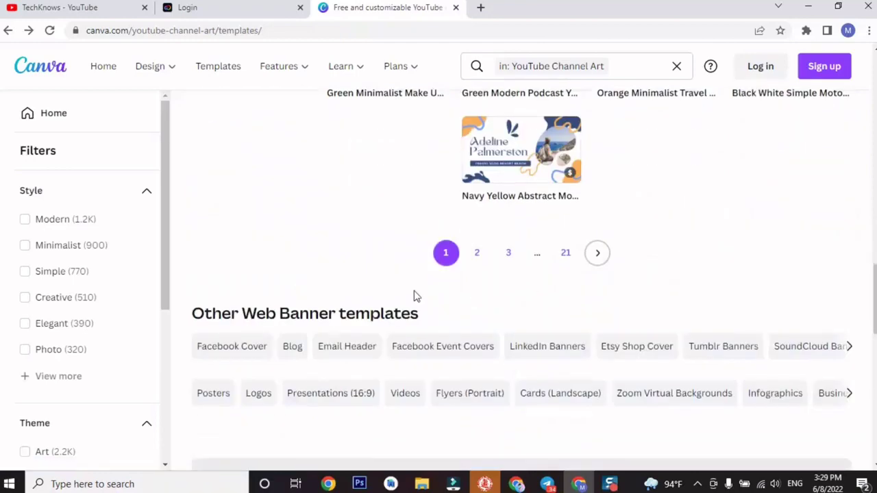
scroll(414, 296, up, 4)
click(8, 30)
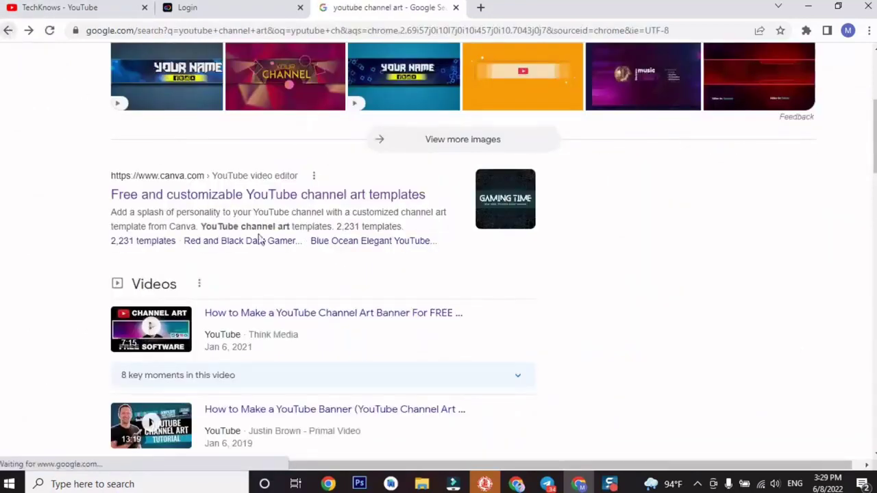
Scroll the Google results down to the Adobe Express YouTube channel art link.
scroll(318, 384, down, 6)
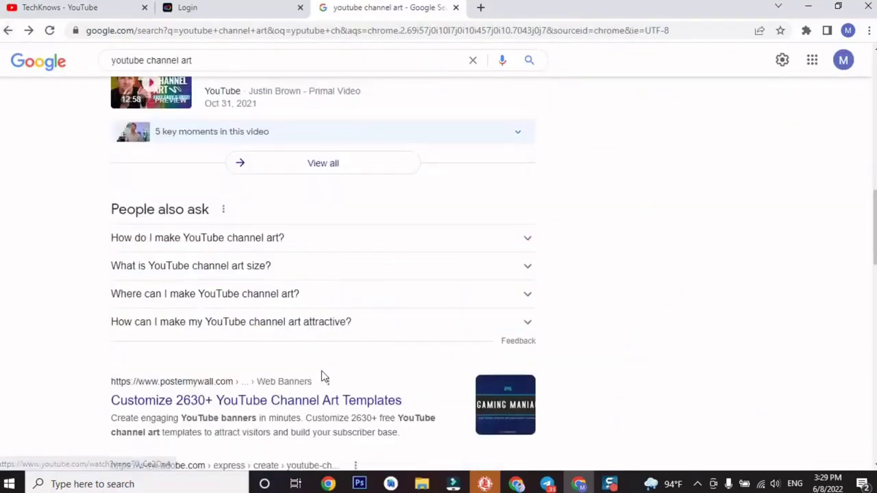
scroll(324, 376, down, 3)
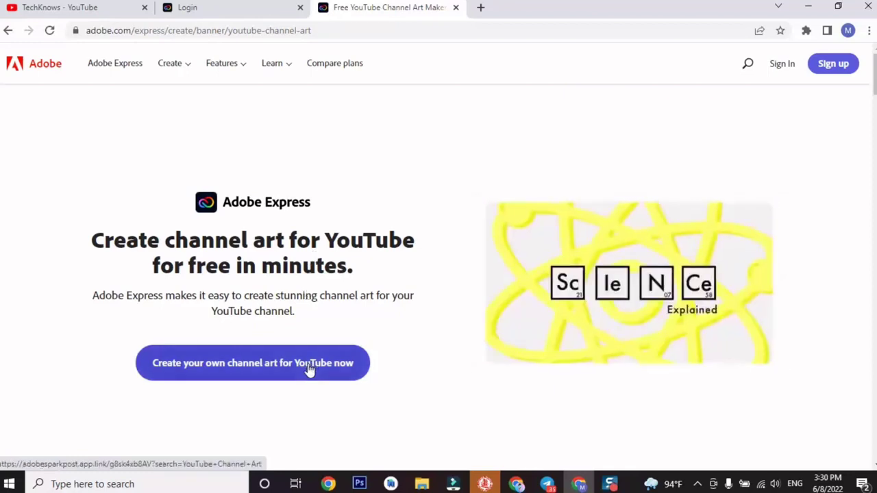
Start a YouTube channel art project in Adobe Express, signing in with Google.
click(300, 366)
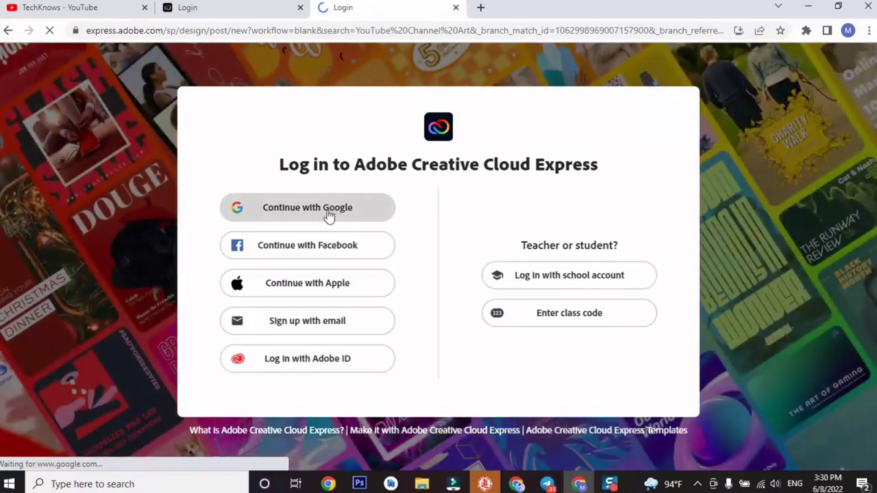
click(328, 211)
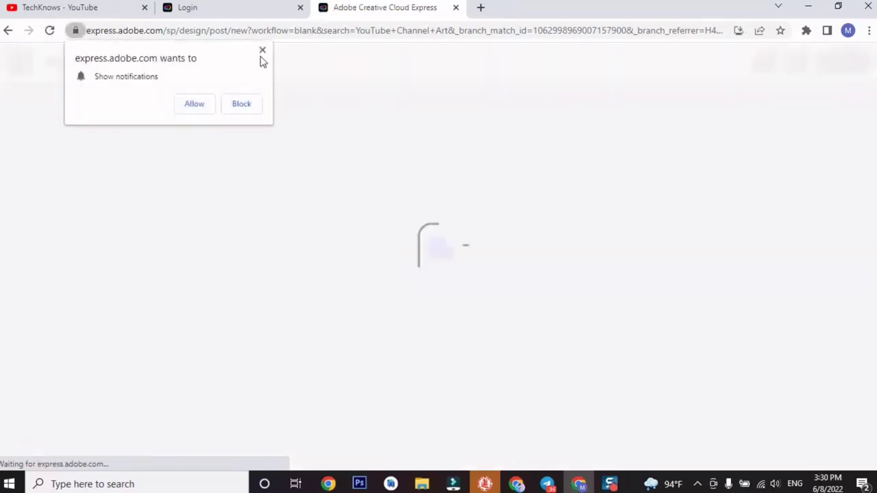
click(261, 52)
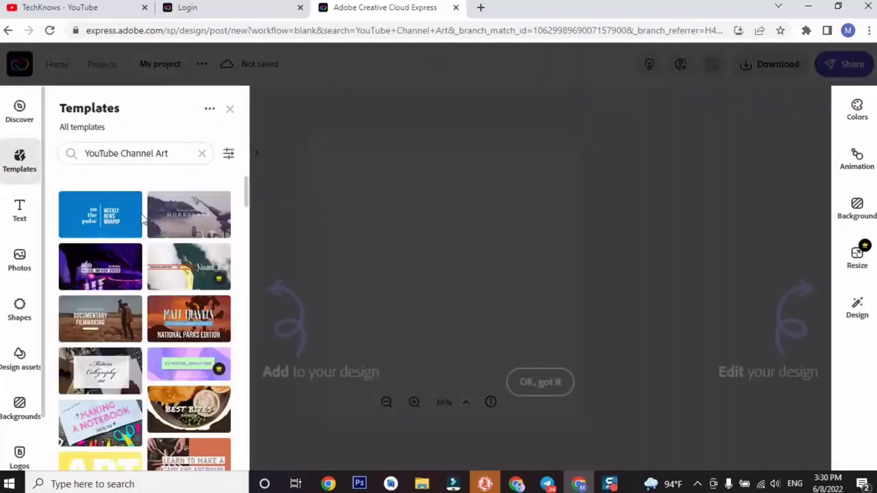
Close the onboarding tips and apply the yellow 'beach pleeease!' template instead of 'on the pulse'.
click(543, 387)
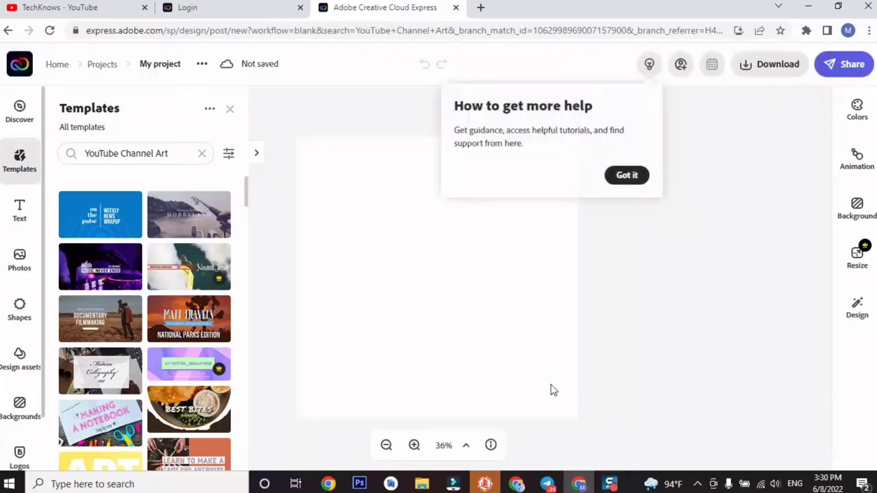
click(629, 177)
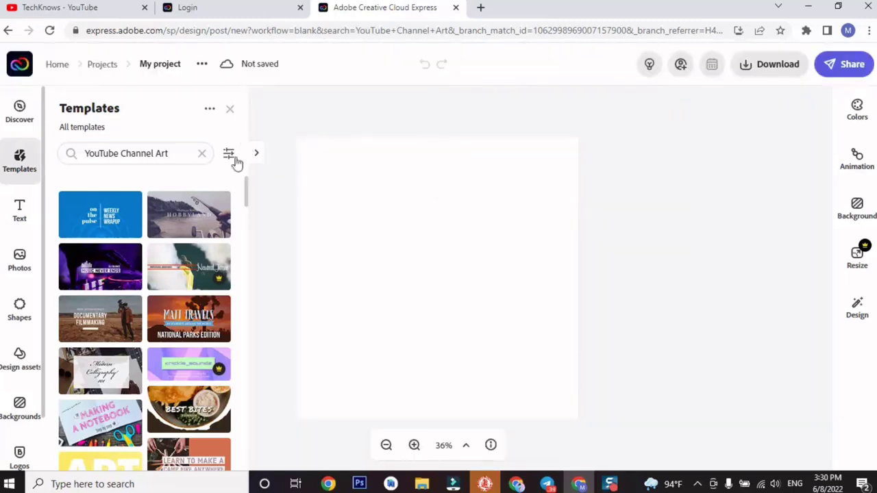
click(106, 220)
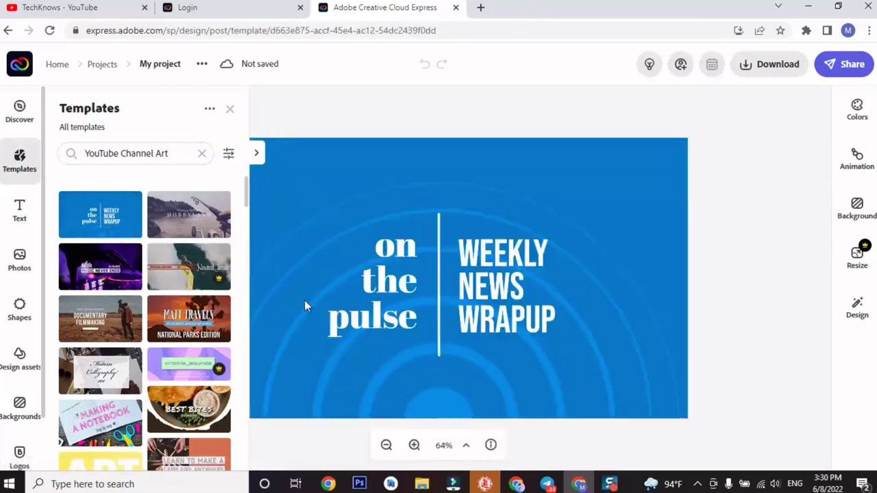
scroll(160, 308, down, 5)
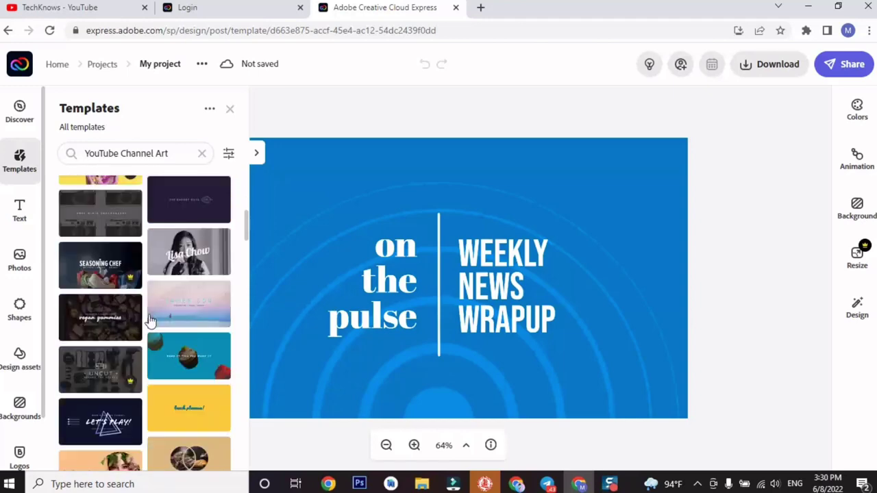
scroll(189, 346, down, 2)
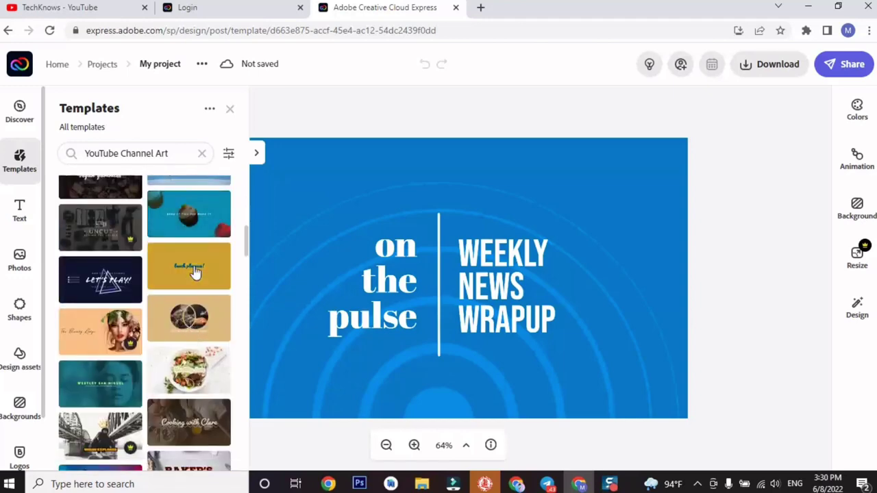
click(195, 272)
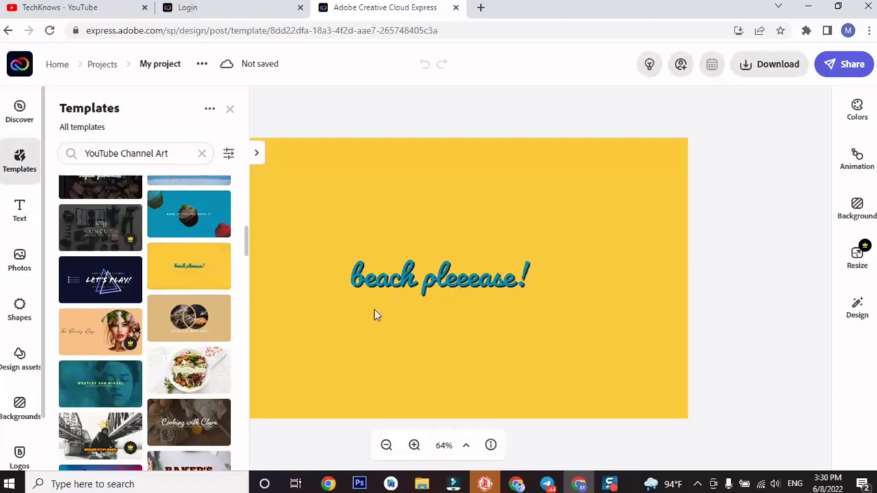
Replace the 'beach pleeease!' headline with the pasted text 'TechKnows'.
click(19, 213)
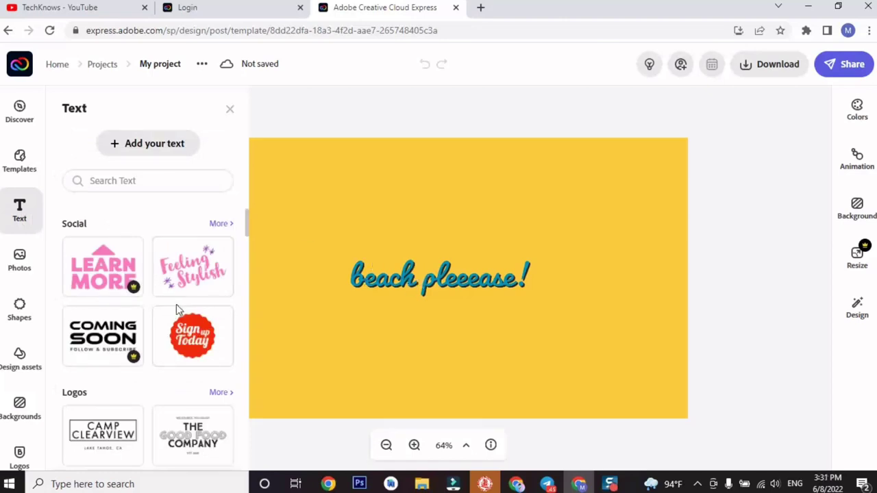
scroll(176, 304, down, 6)
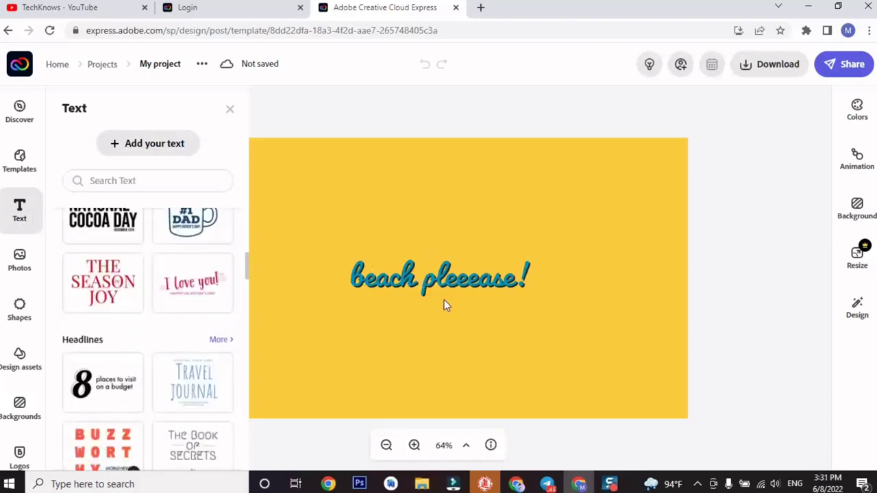
click(443, 282)
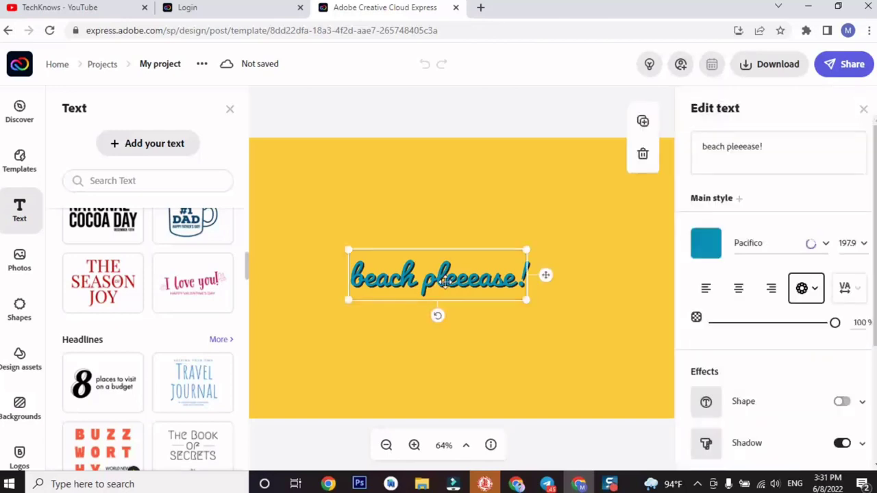
drag(691, 144, 770, 146)
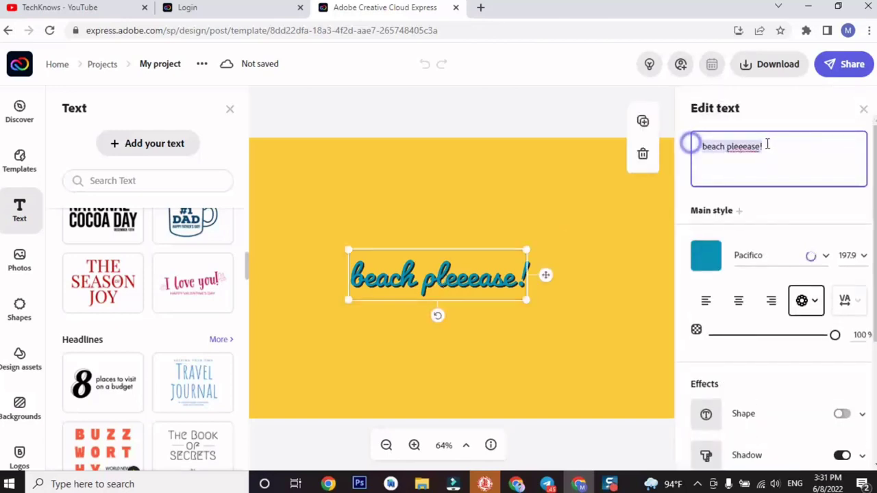
text(TechKnows)
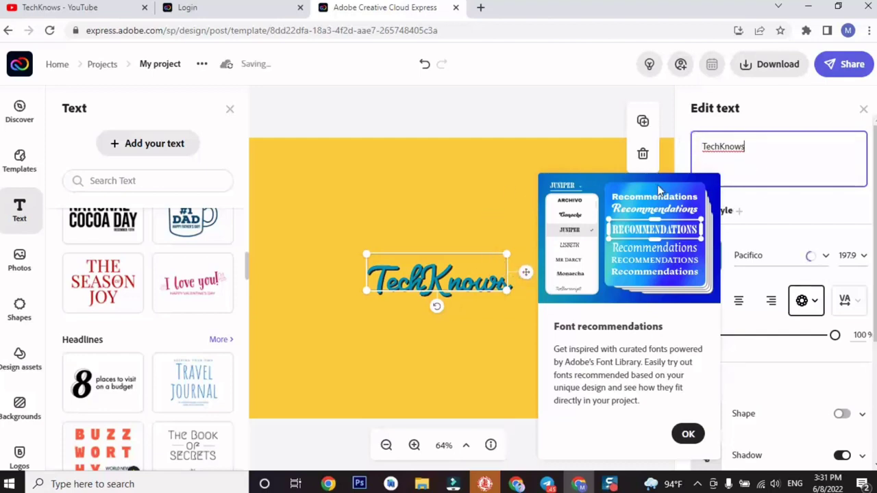
click(570, 249)
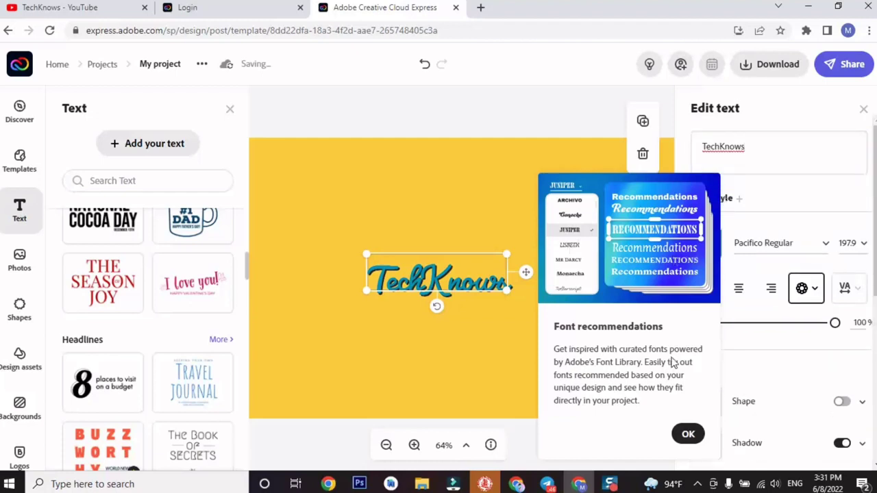
Try PT Mono Regular, Pacifico Regular and Pacific Northwest Rough on the TechKnows title.
click(688, 434)
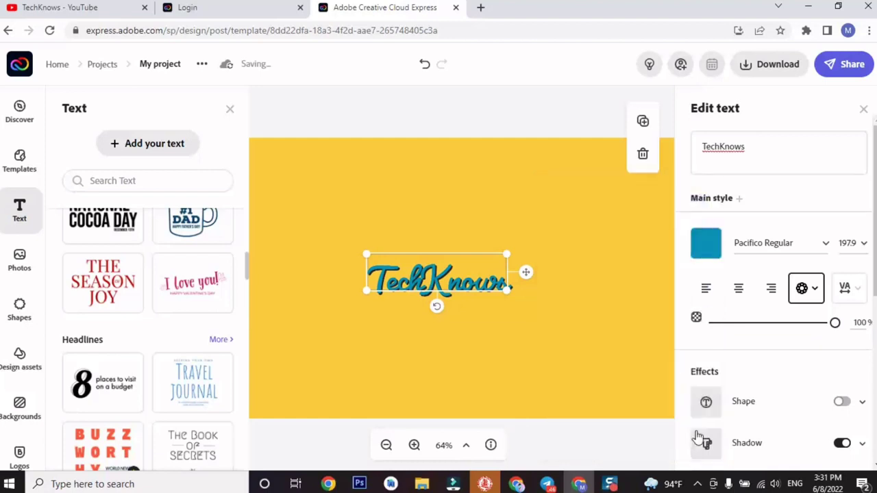
click(822, 251)
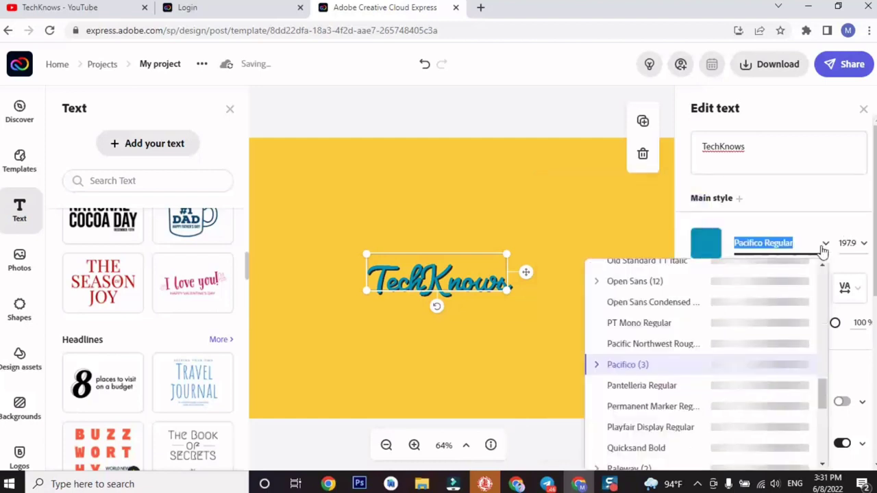
click(823, 251)
click(822, 251)
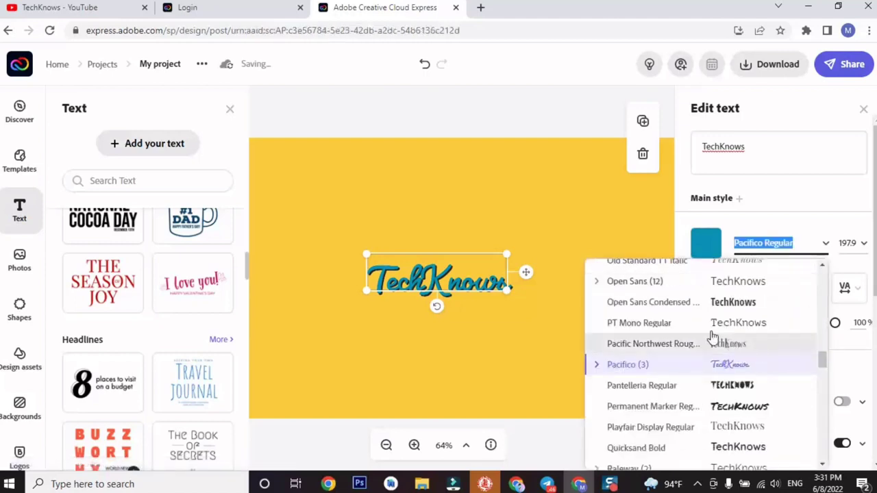
click(655, 323)
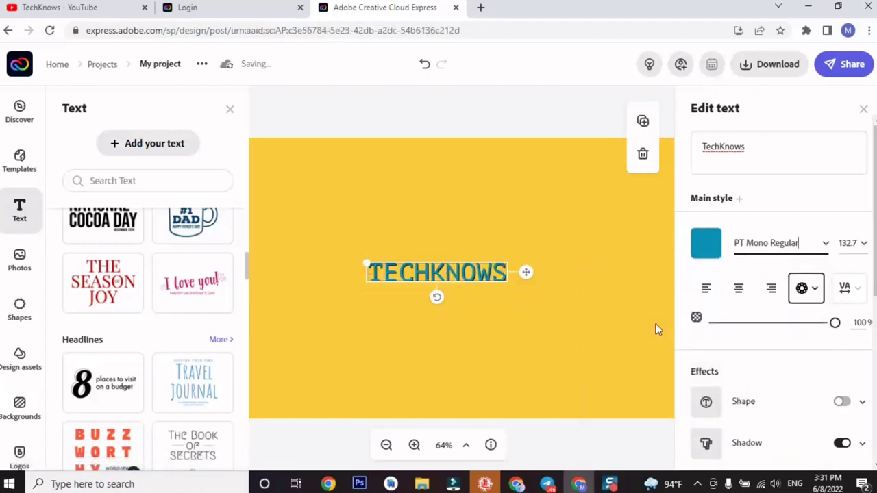
click(827, 248)
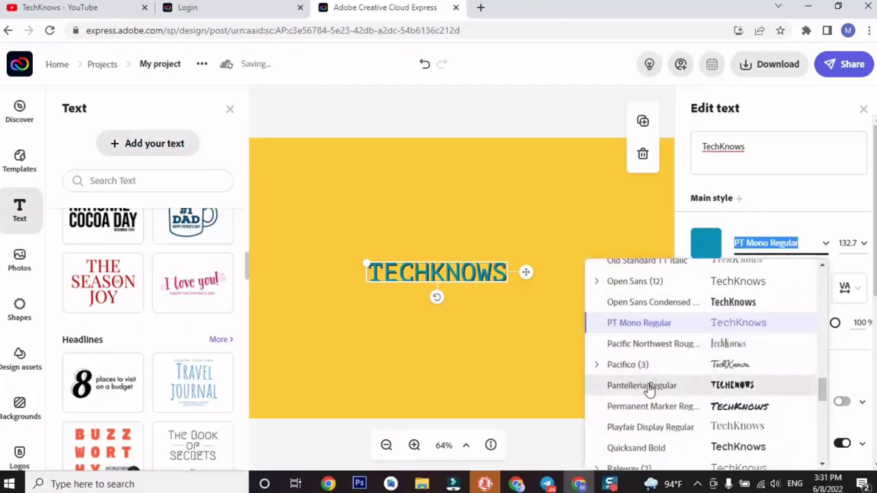
click(672, 370)
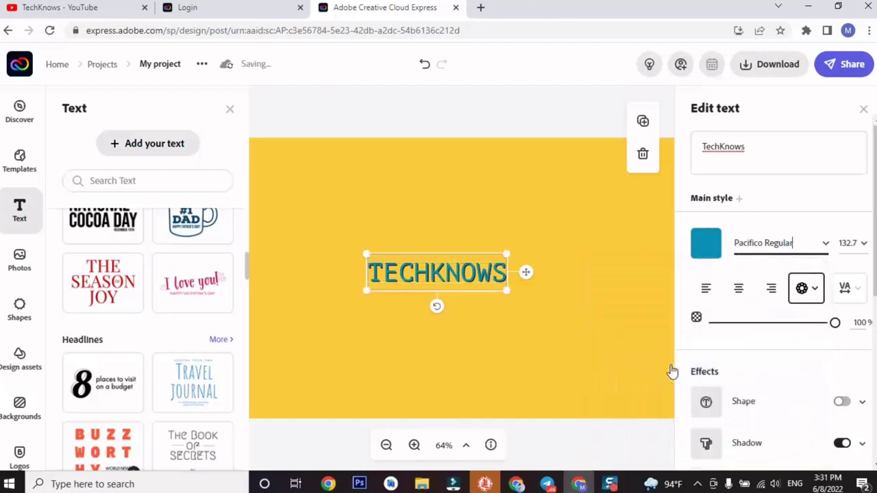
click(826, 245)
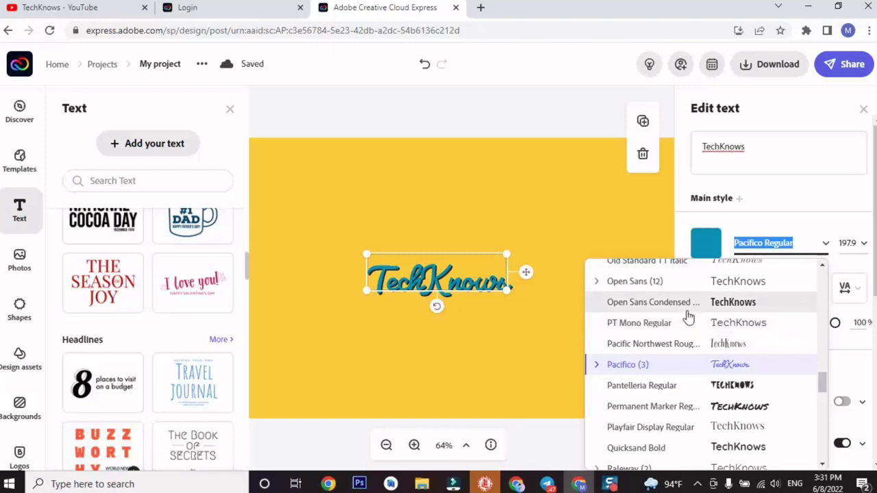
click(683, 346)
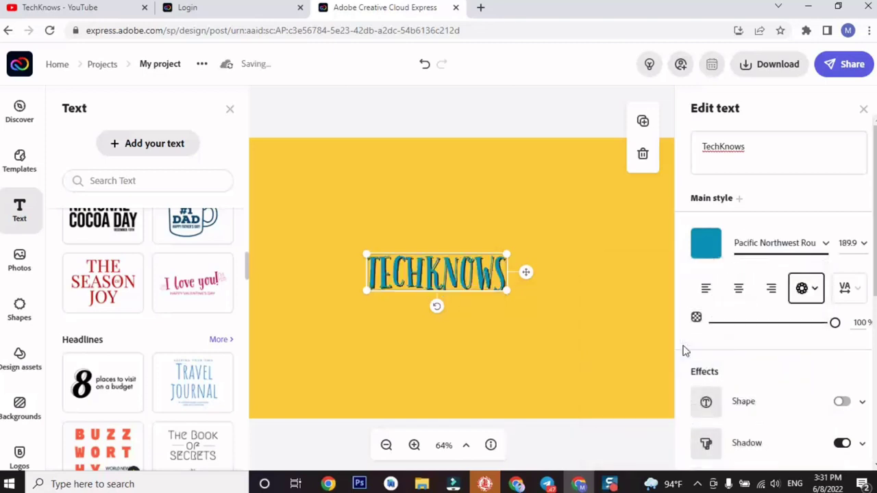
Apply Yellowtail Regular, then settle on Wanderlust Shine Regular for the title.
click(824, 250)
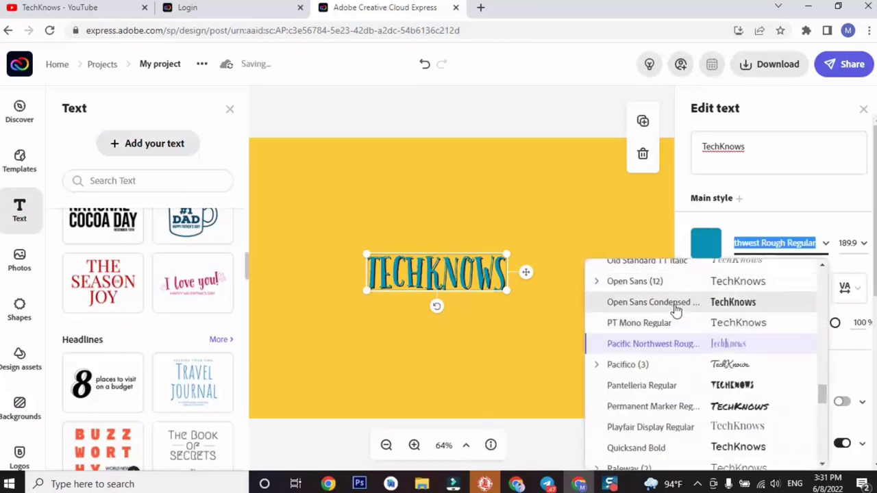
scroll(675, 308, up, 1)
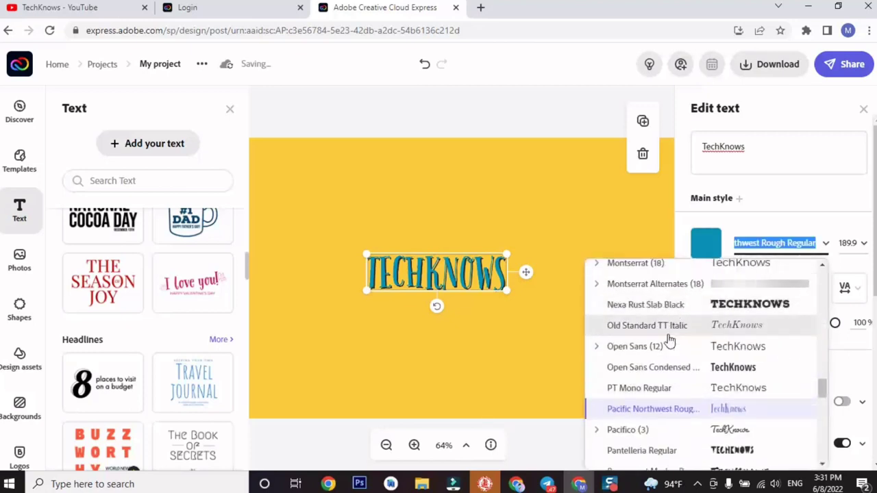
scroll(673, 335, up, 1)
scroll(662, 339, up, 2)
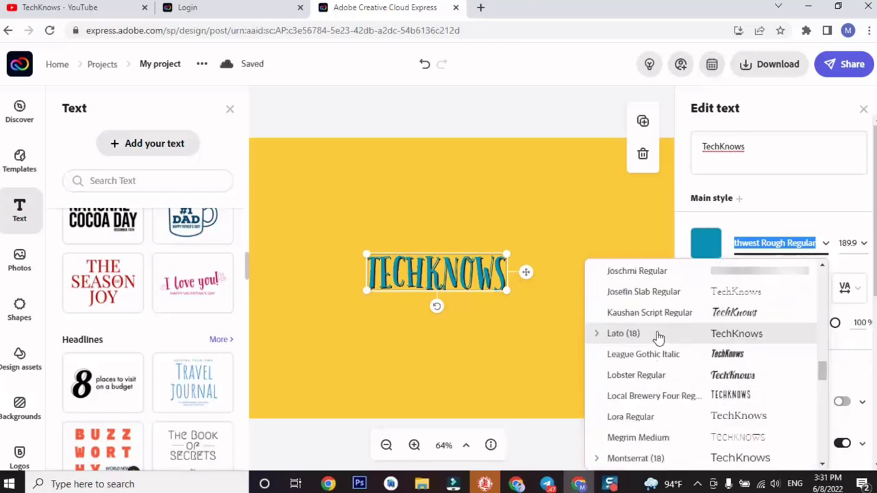
scroll(658, 337, down, 5)
scroll(656, 333, down, 1)
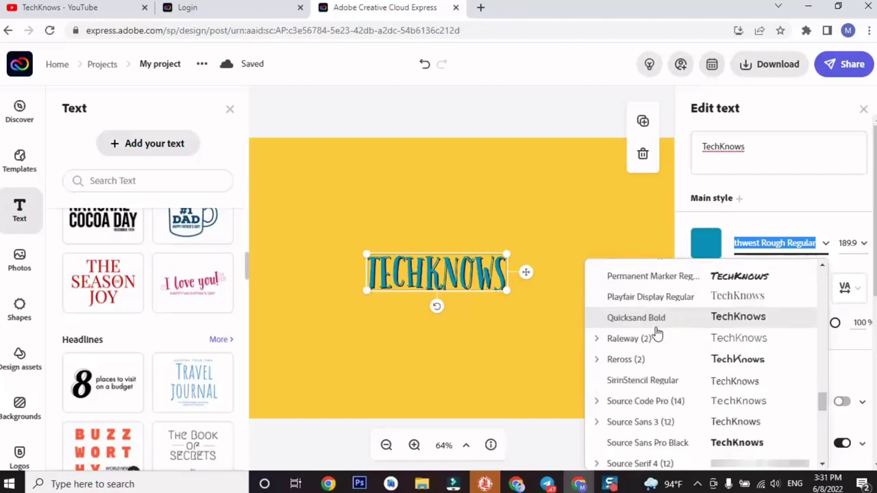
scroll(644, 373, down, 2)
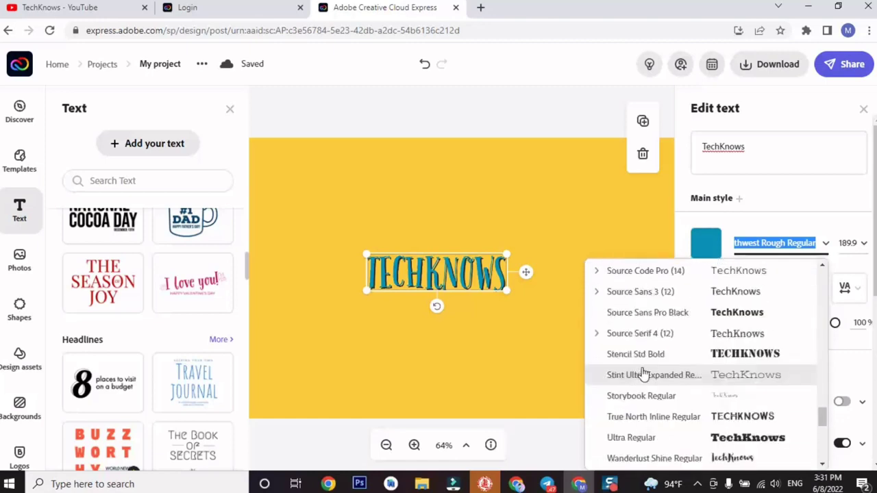
scroll(643, 373, down, 2)
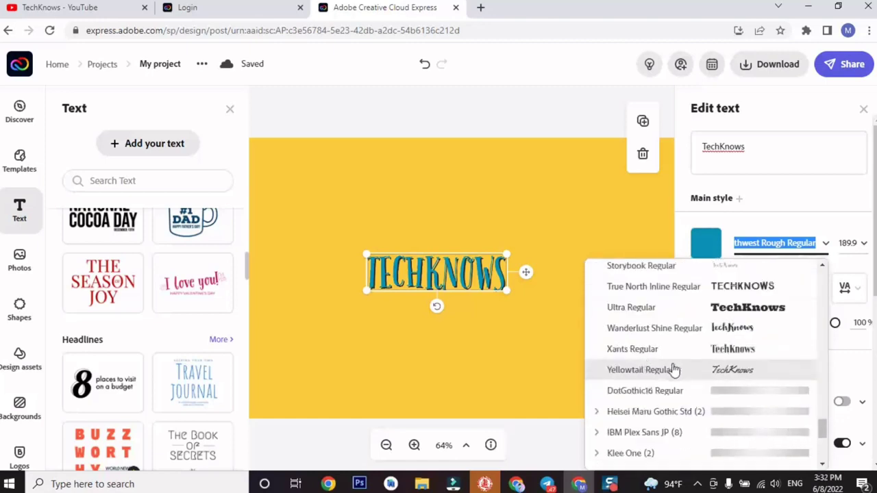
click(644, 371)
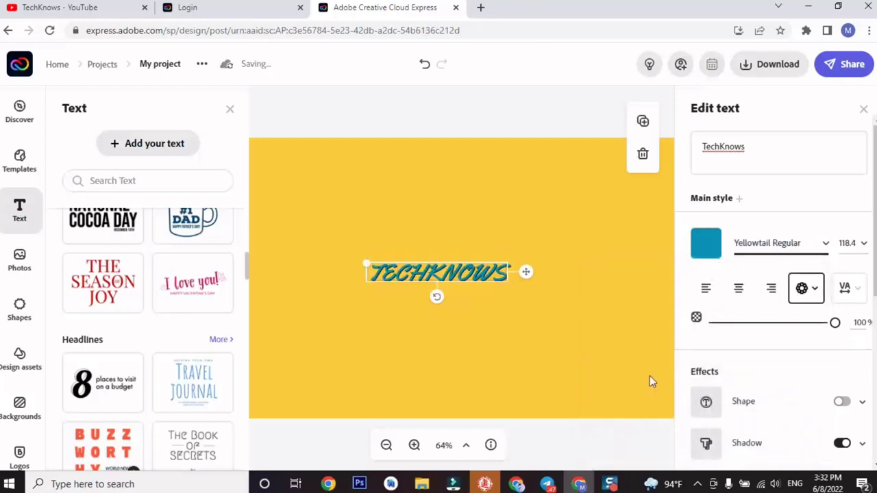
click(824, 253)
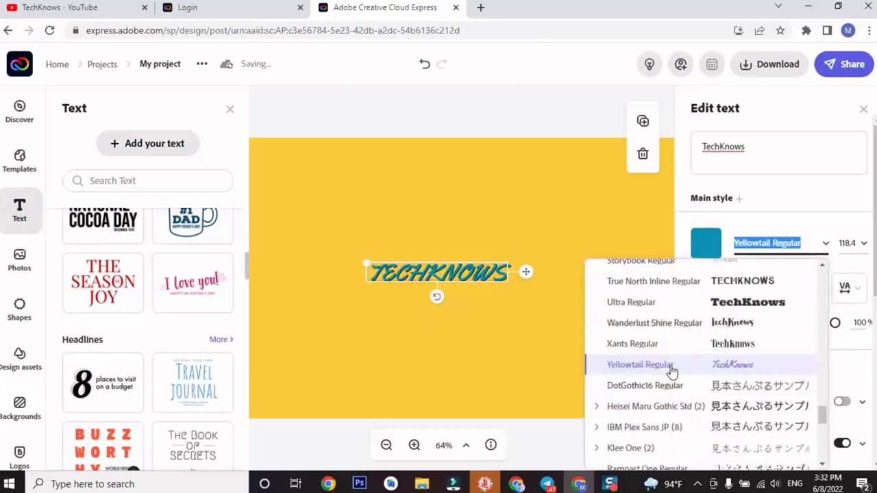
scroll(668, 365, up, 1)
click(680, 388)
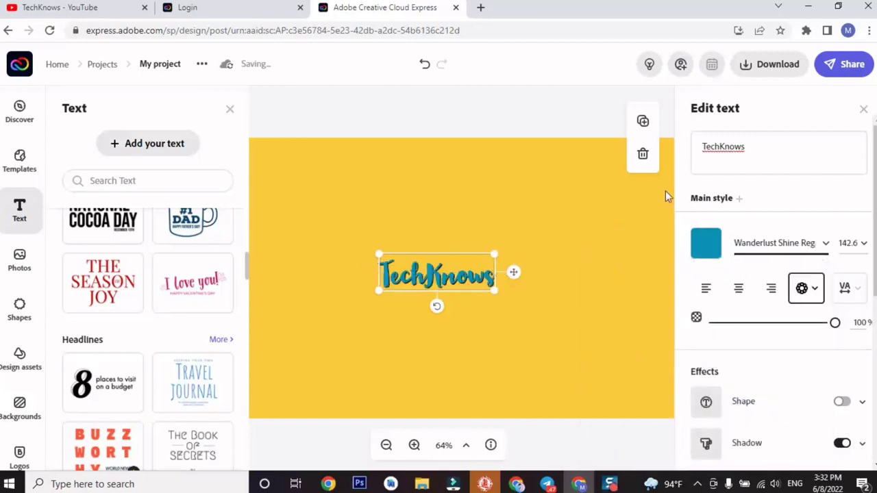
Toggle a background shape on and off, then add a dark outline to TechKnows.
scroll(825, 354, down, 2)
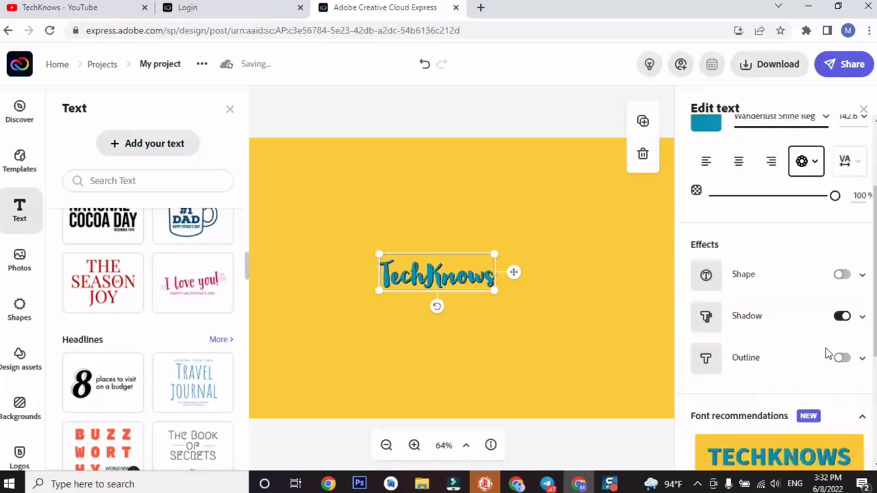
click(843, 272)
click(844, 272)
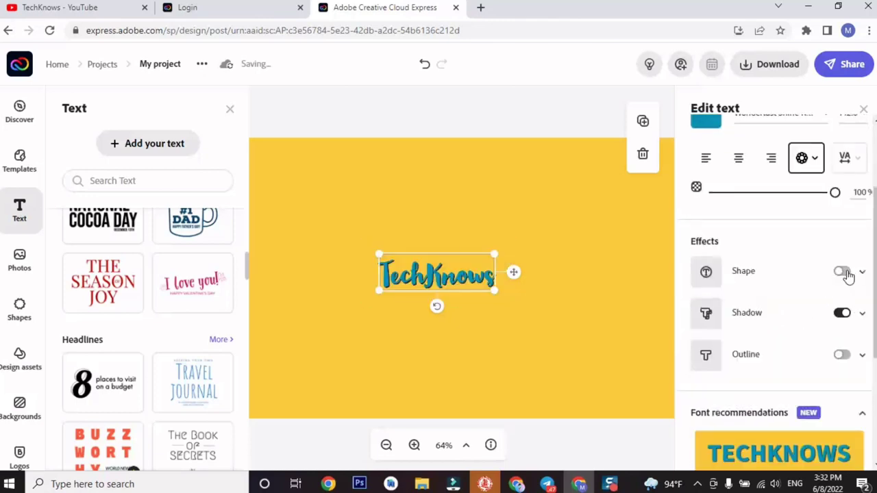
click(844, 354)
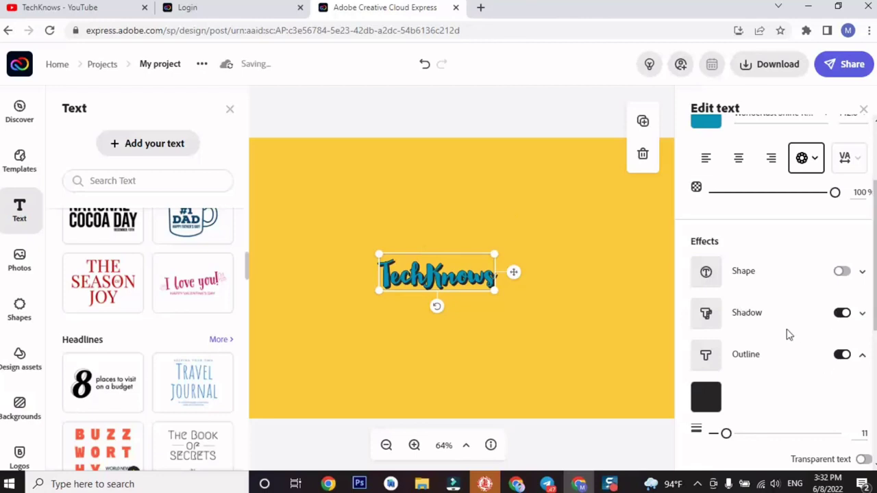
scroll(788, 334, down, 2)
scroll(786, 295, down, 3)
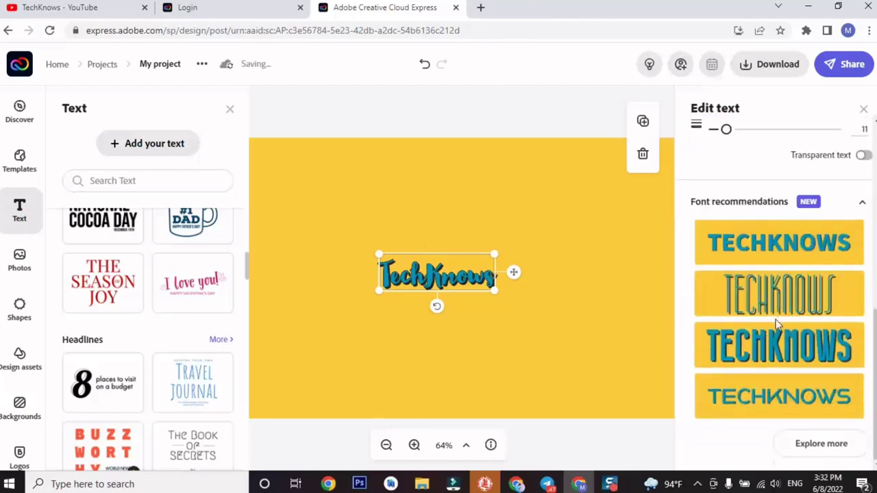
scroll(788, 190, up, 5)
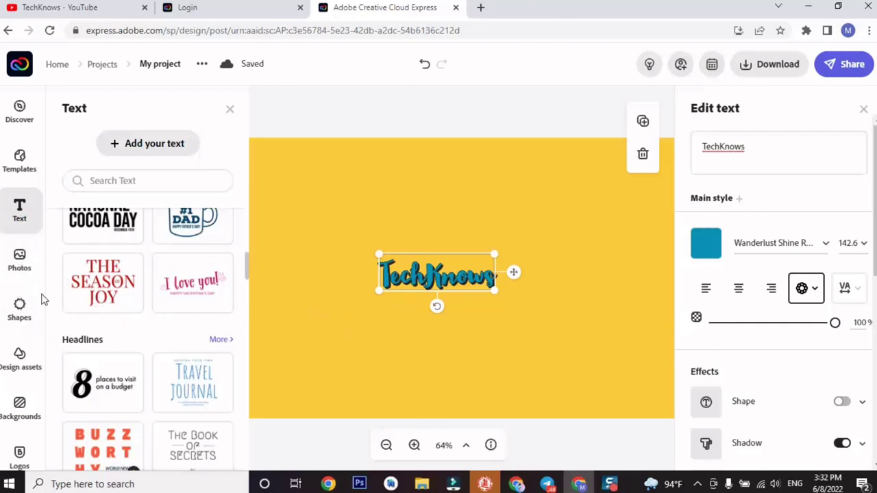
Download the banner design in JPG format as My project (1).jpg.
click(21, 263)
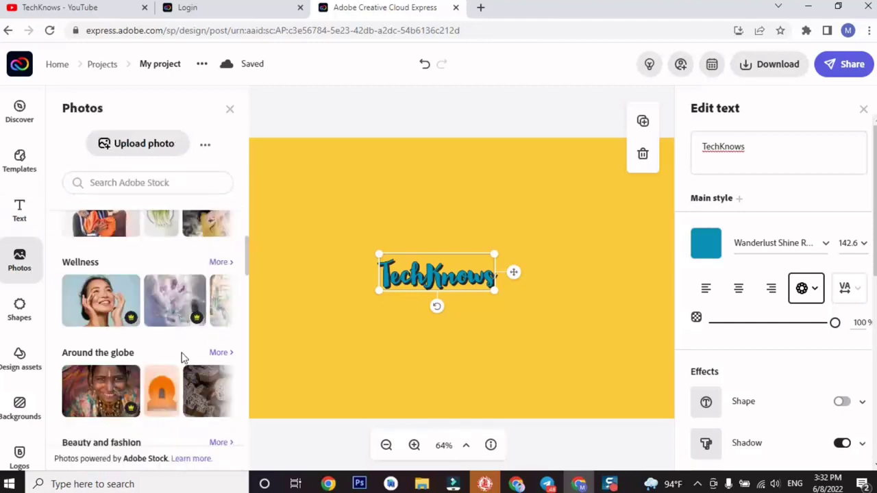
scroll(181, 357, down, 3)
scroll(28, 353, down, 1)
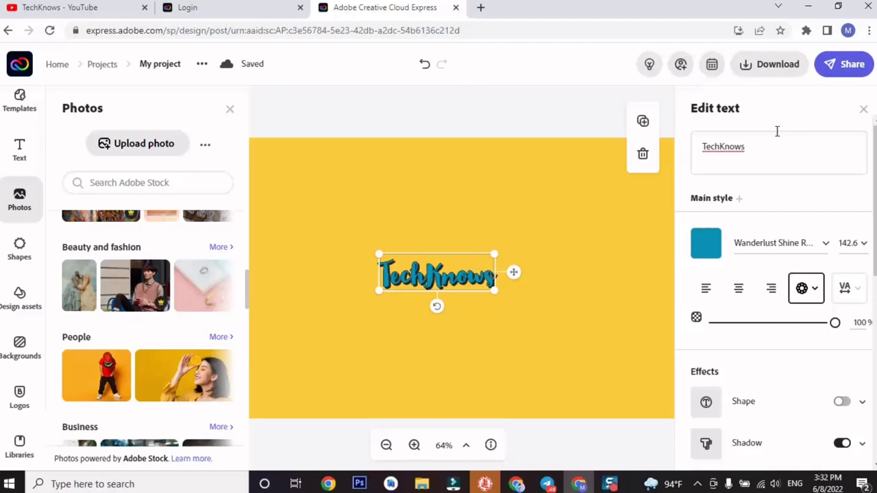
click(771, 69)
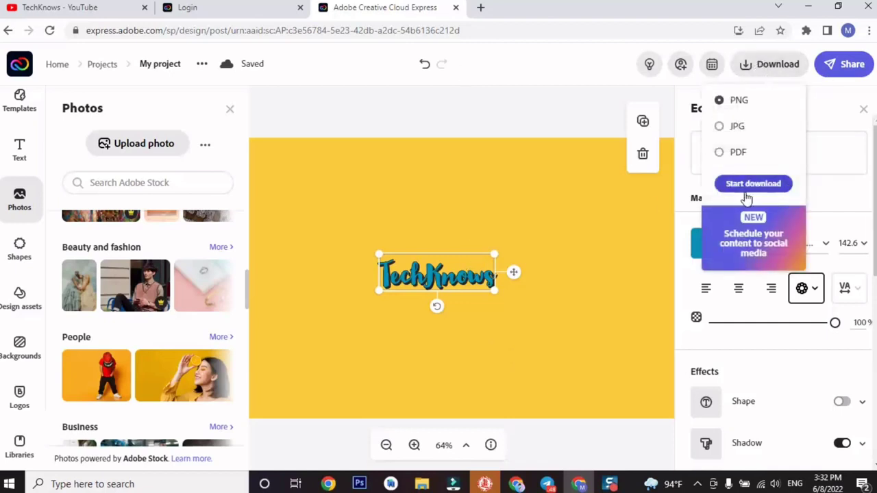
click(724, 129)
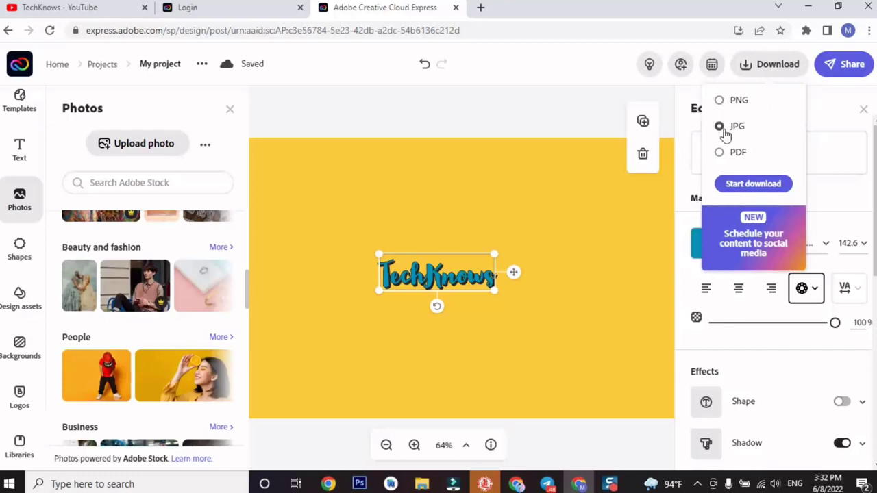
click(766, 186)
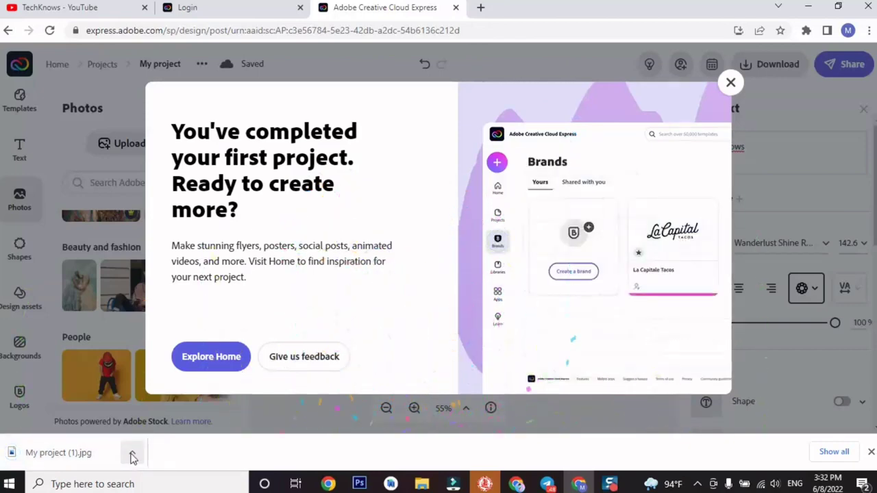
click(132, 455)
click(169, 408)
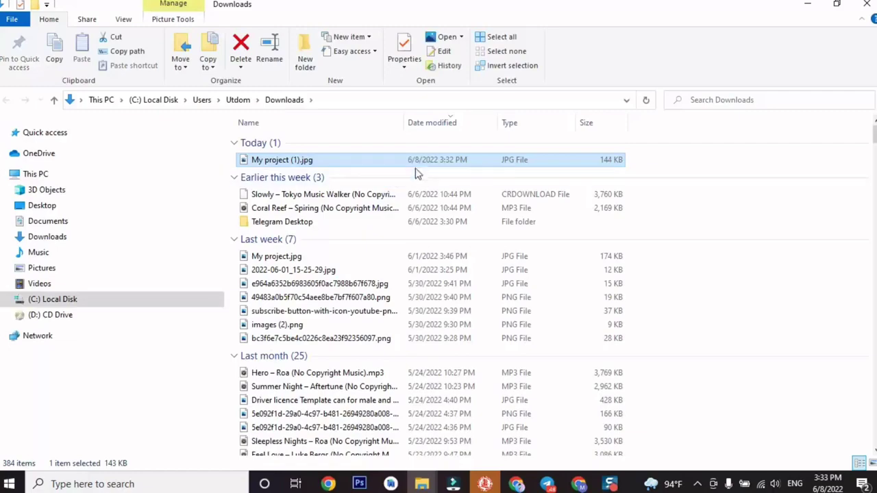
double_click(417, 164)
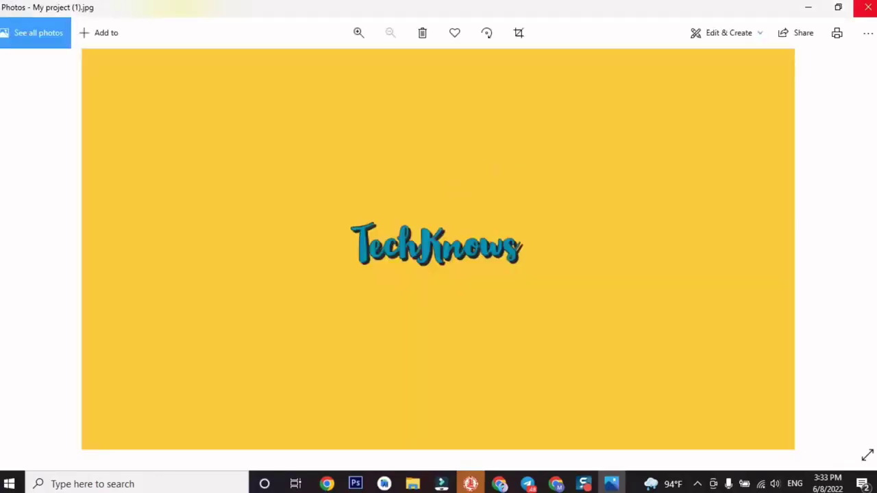
click(867, 7)
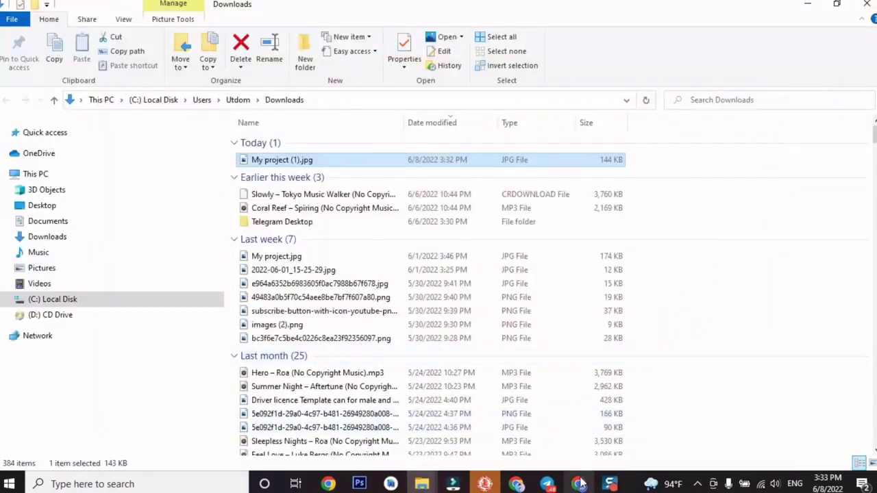
click(577, 484)
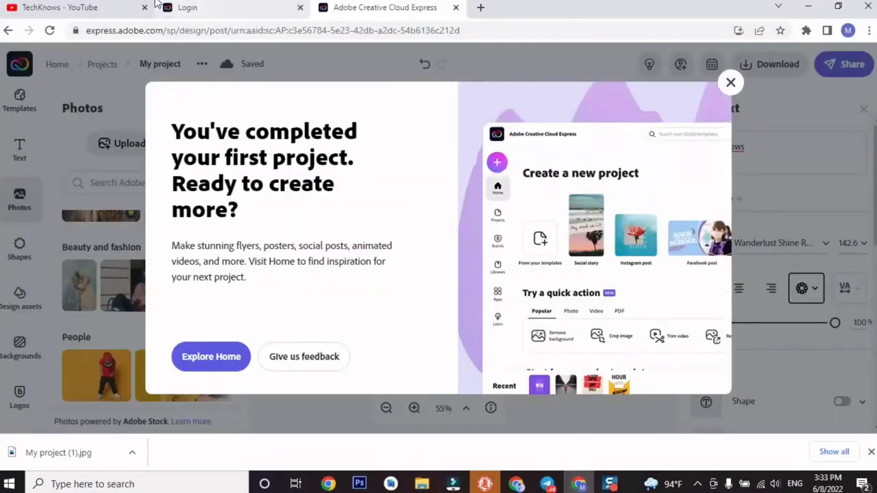
Go from the TechKnows channel page to the Branding settings in YouTube Studio.
click(106, 5)
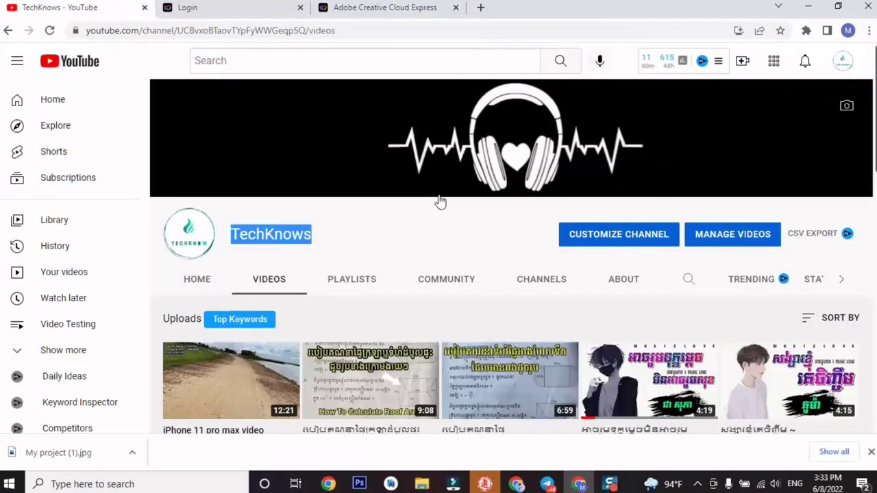
click(408, 217)
click(616, 241)
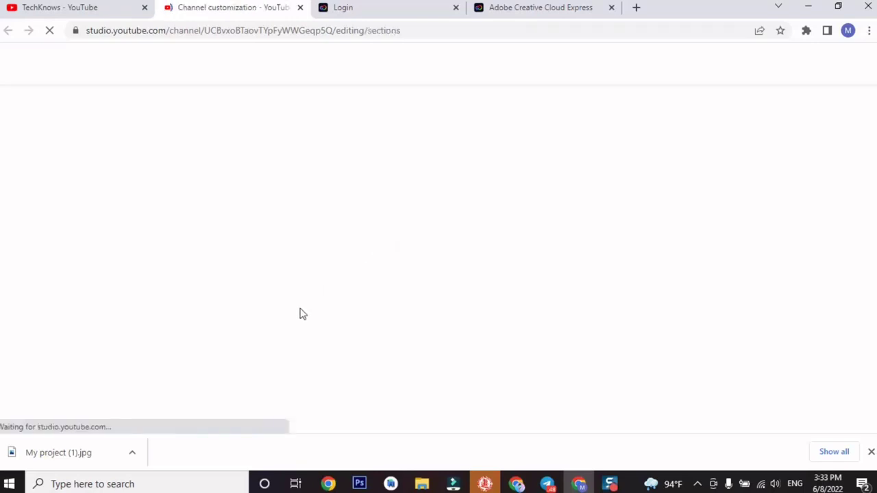
click(259, 146)
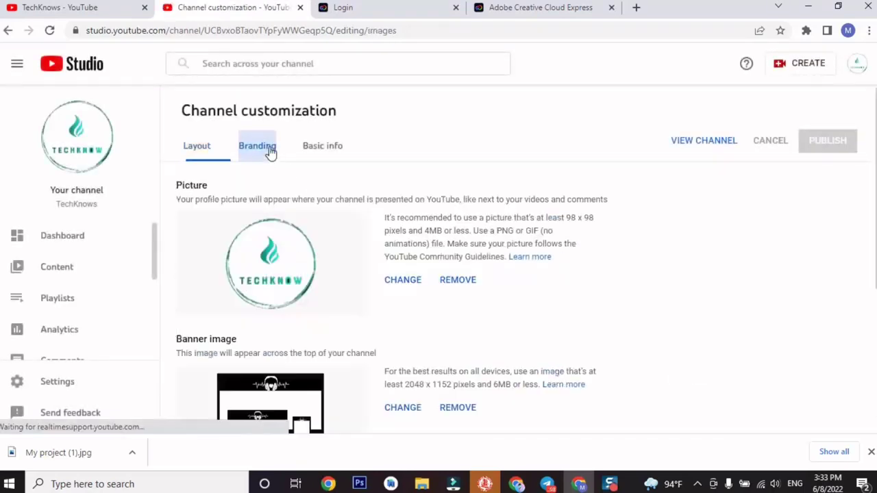
Upload My project (1).jpg as the banner image and accept the crop.
scroll(396, 305, down, 2)
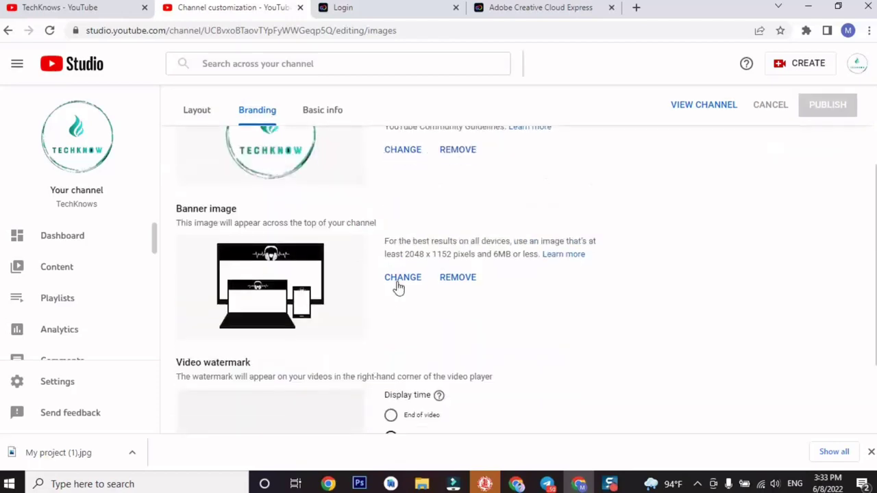
click(398, 282)
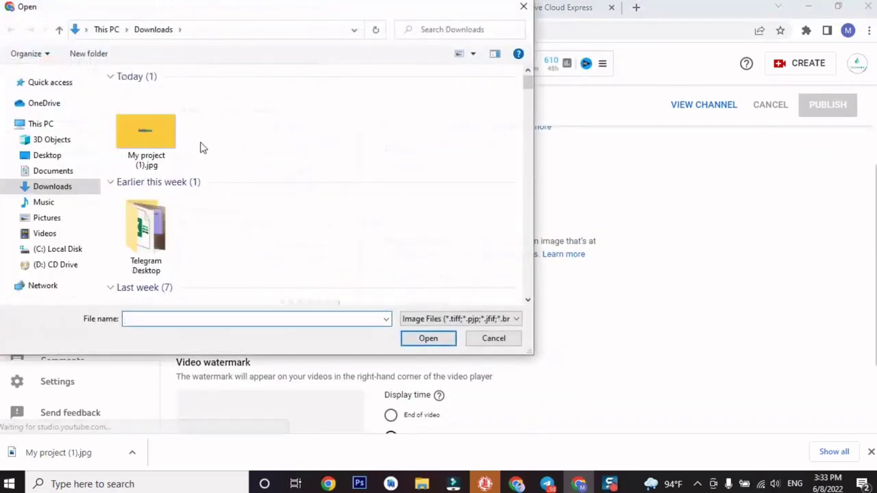
click(154, 127)
click(425, 338)
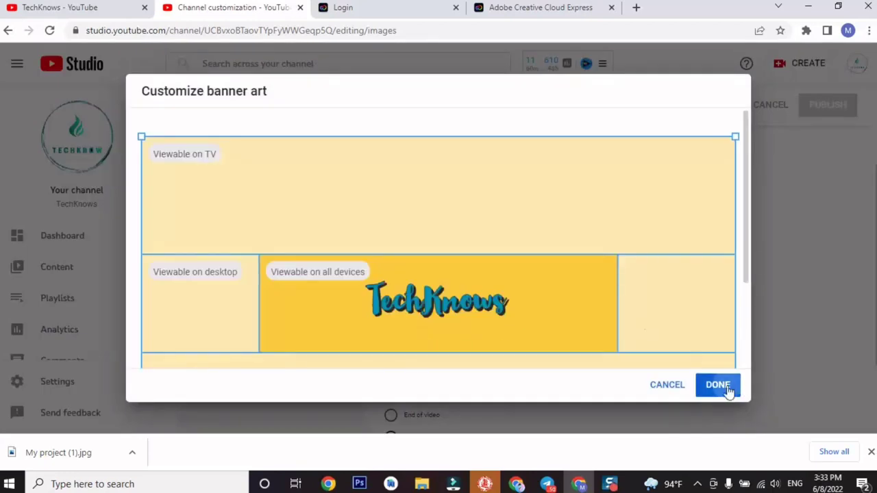
click(718, 386)
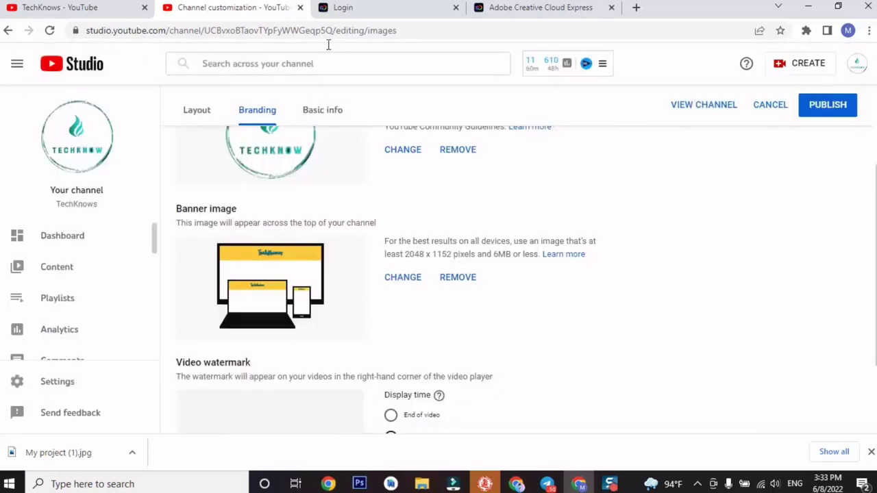
Publish the branding changes and reload the public channel page to see the banner.
click(829, 110)
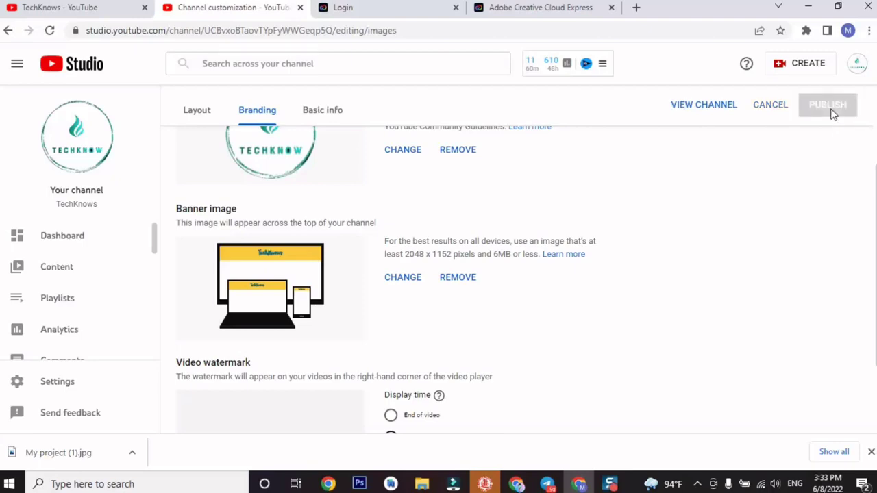
click(120, 7)
click(233, 9)
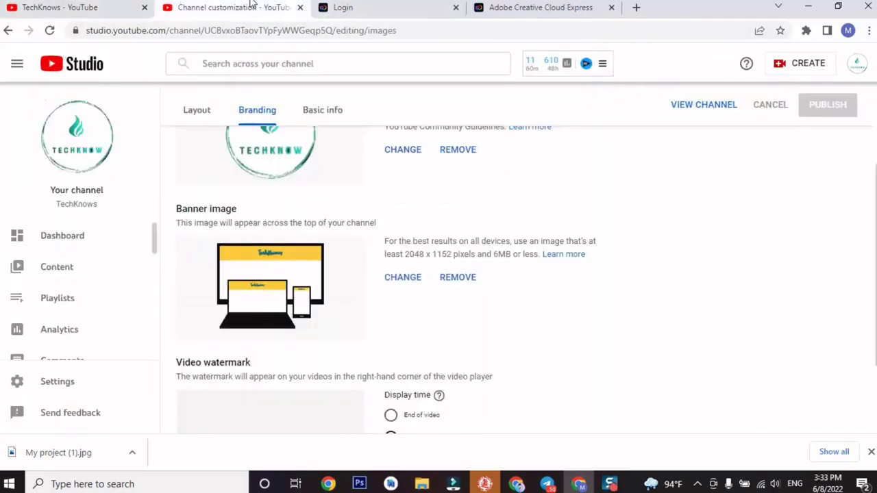
click(62, 8)
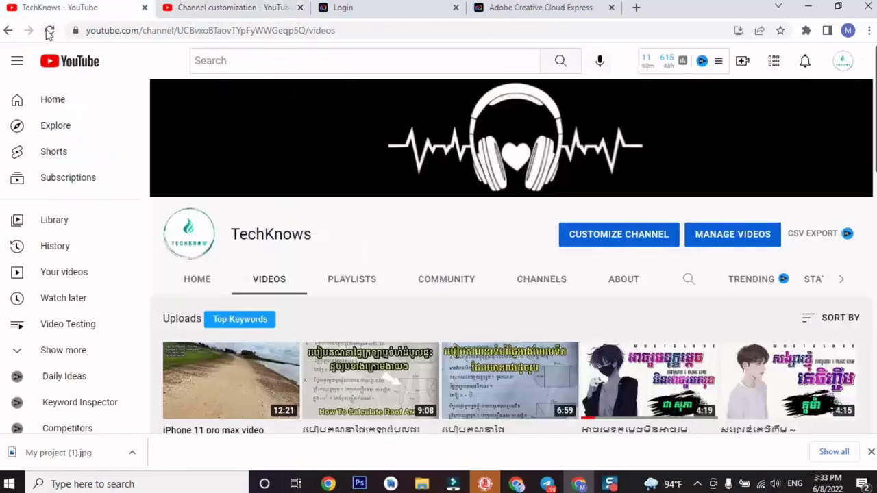
click(48, 31)
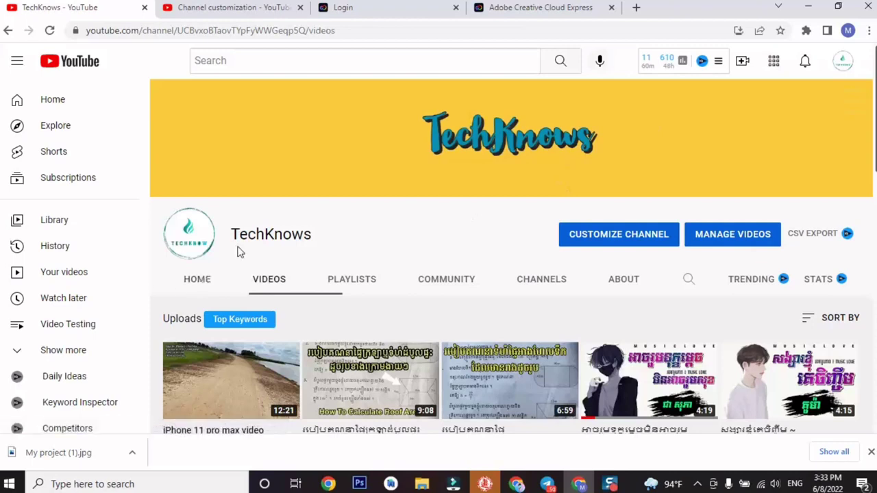
Select the TechKnows channel name, review the channel page, then return to Studio.
drag(233, 235, 317, 241)
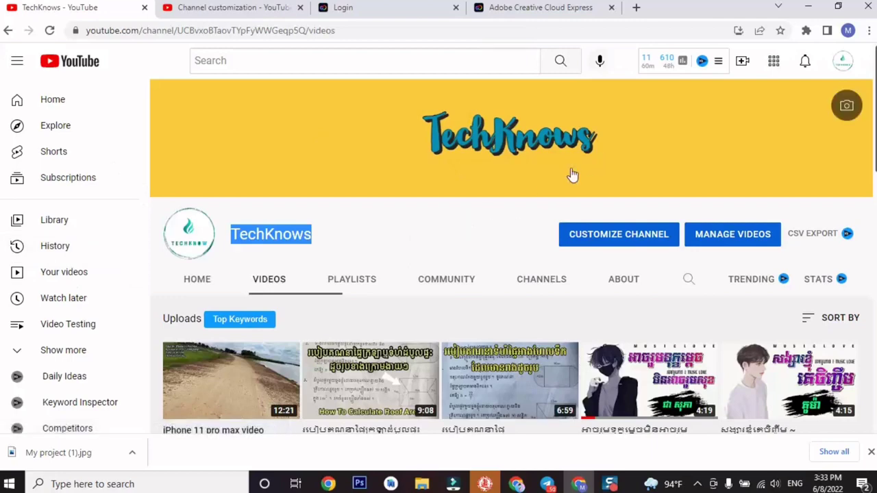
scroll(397, 288, down, 1)
scroll(411, 318, up, 1)
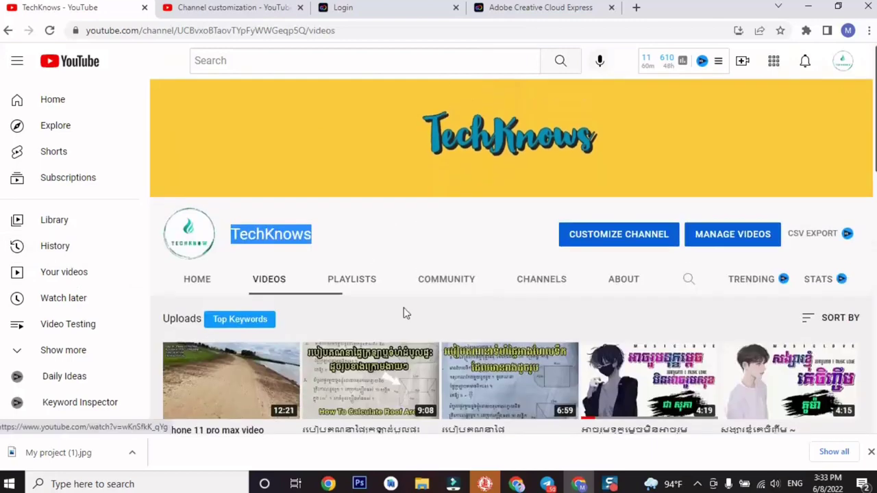
click(365, 252)
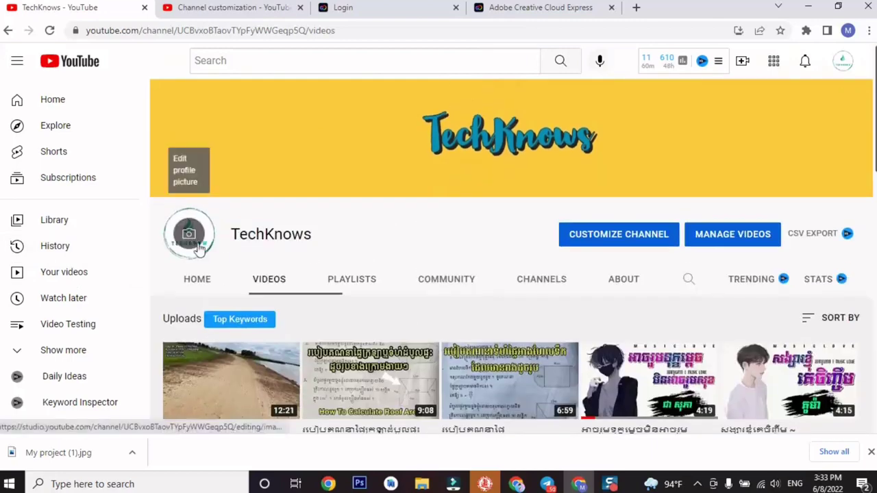
scroll(368, 299, down, 6)
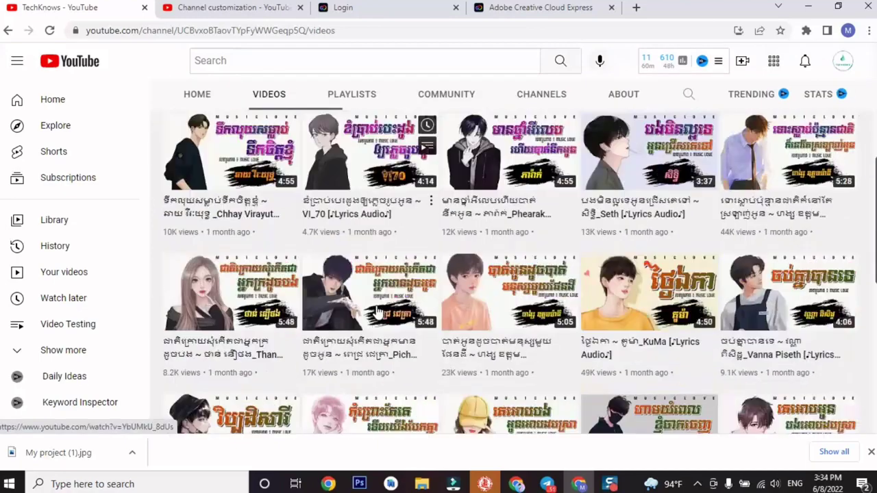
scroll(371, 309, up, 6)
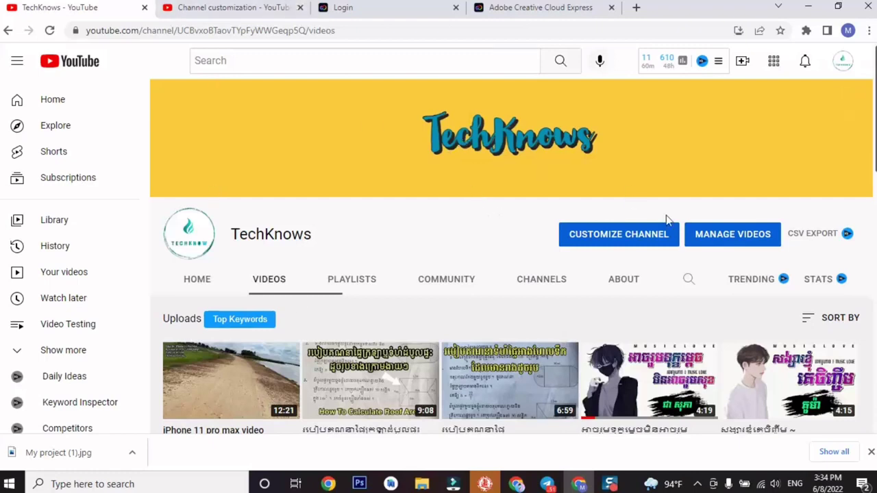
click(213, 8)
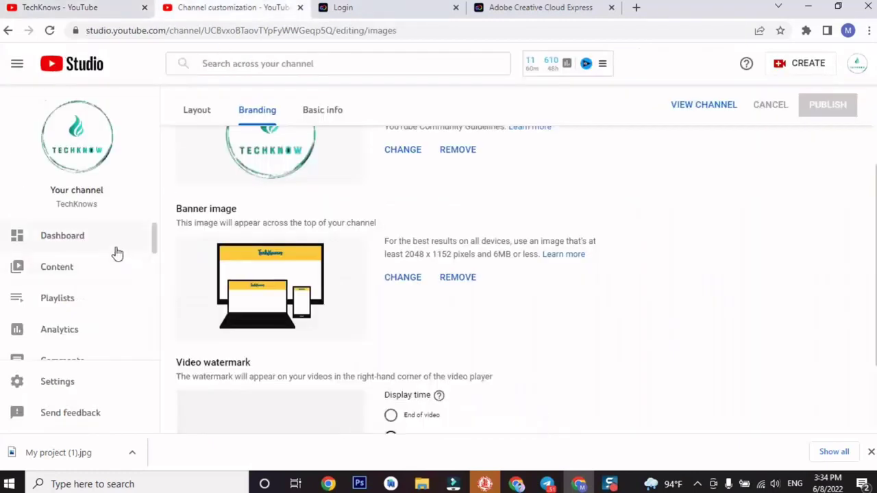
Open the channel settings and paste the copied channel name TechKnows as a keyword.
click(82, 241)
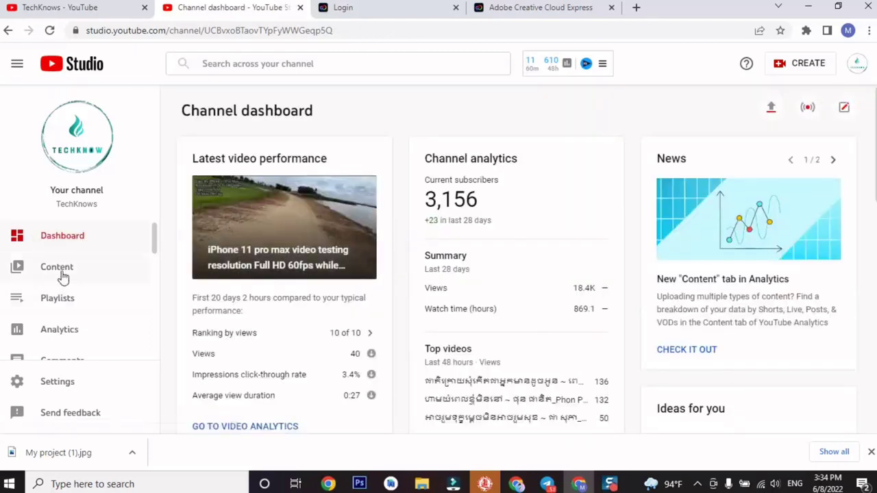
click(61, 275)
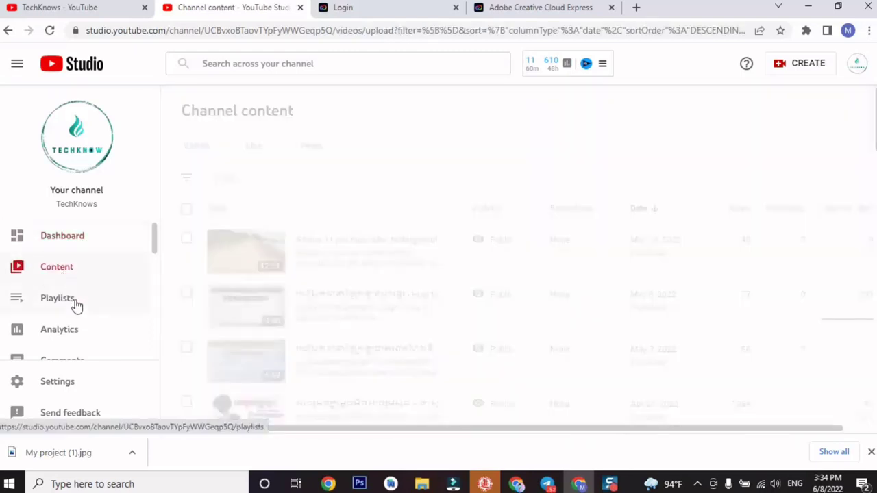
click(62, 384)
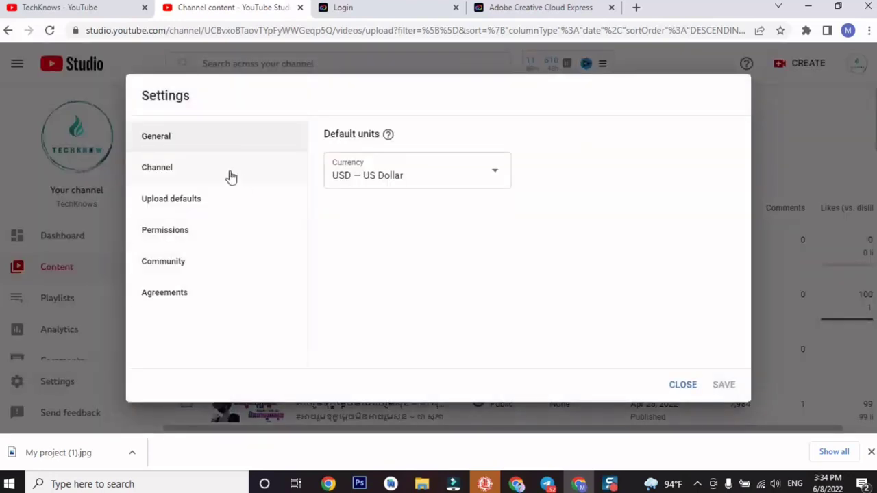
click(230, 177)
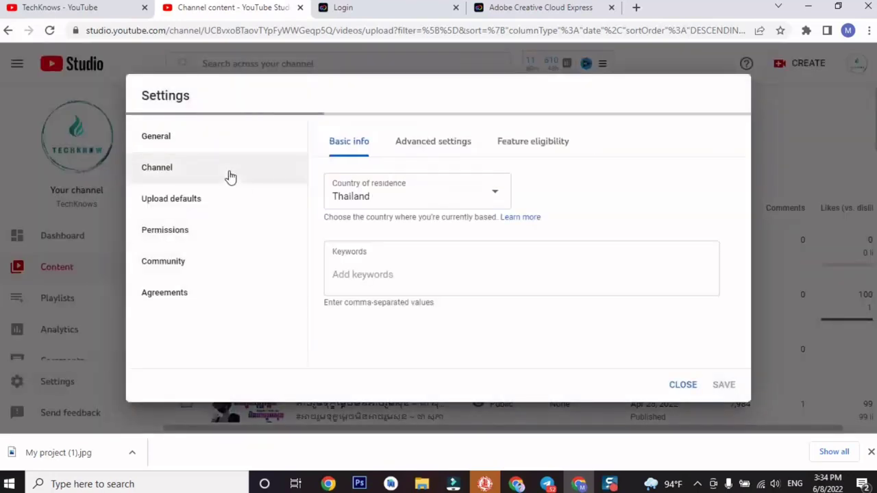
click(366, 278)
click(89, 7)
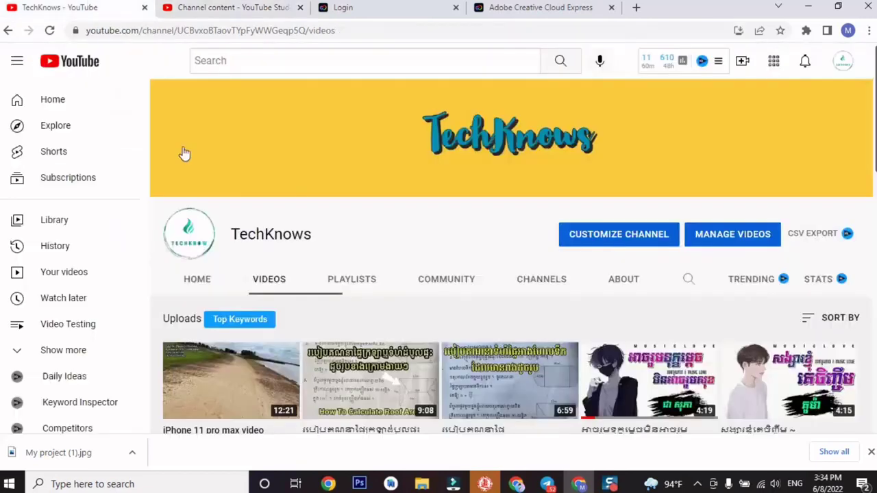
drag(232, 234, 312, 235)
key(ctrl+c)
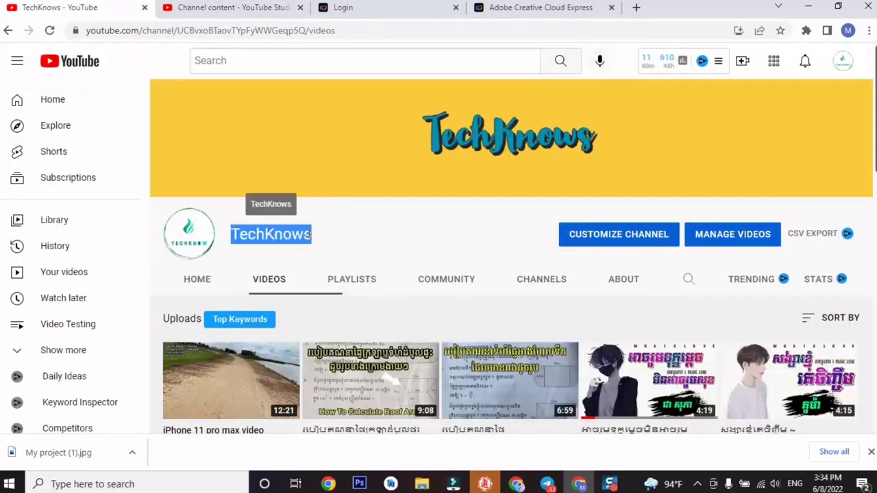
click(256, 8)
key(ctrl+v)
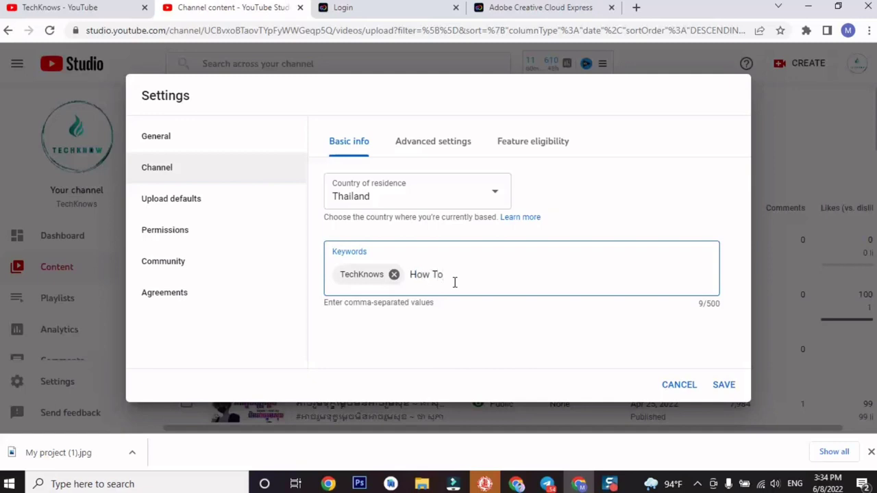
Add How To, DIY, Technology and Tutorial as keywords, correcting the Tutorial misspelling.
key(comma)
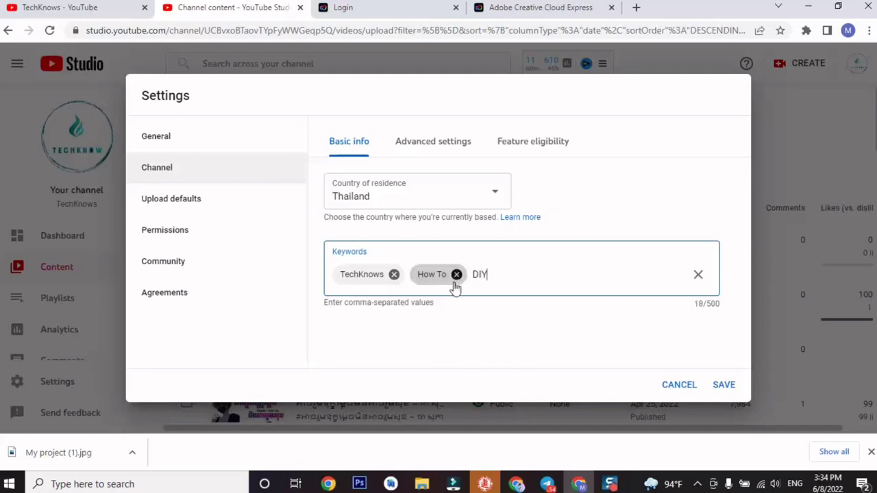
text(DIY)
key(comma)
text(Te)
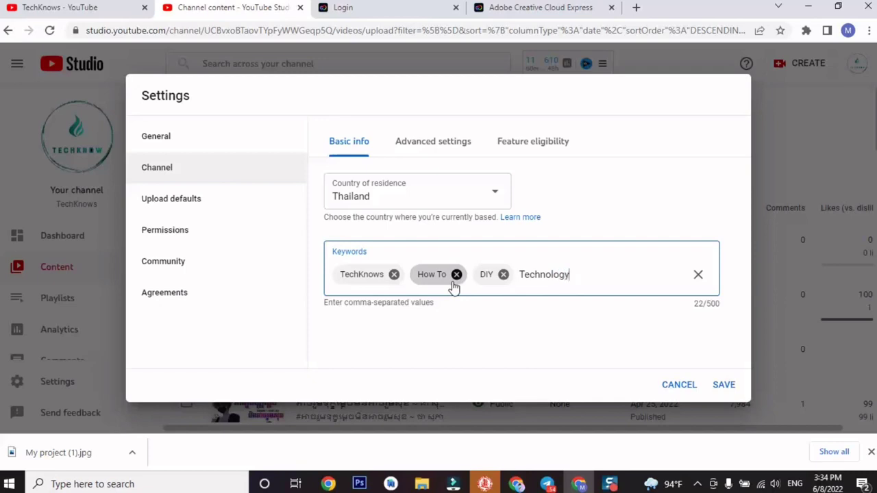
text(chnology)
key(comma)
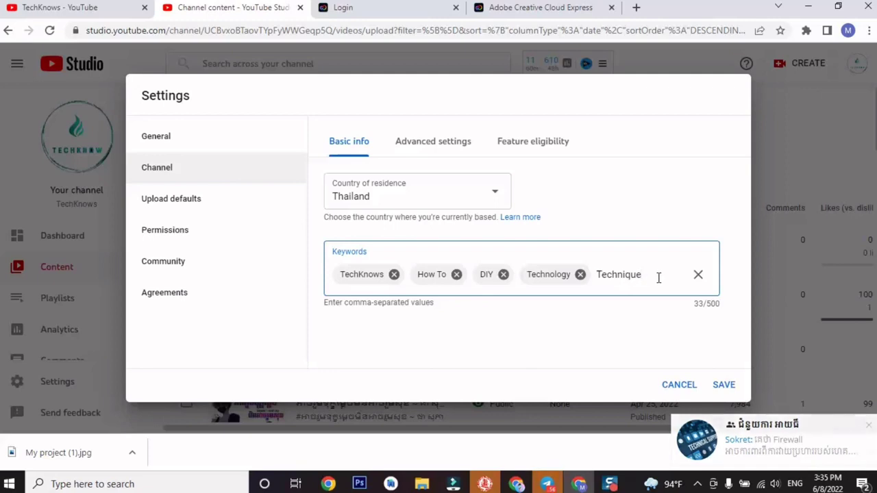
key(BackSpace)
key(BackSpace)
key(BackSpace)
key(BackSpace)
key(BackSpace)
key(BackSpace)
key(BackSpace)
key(BackSpace)
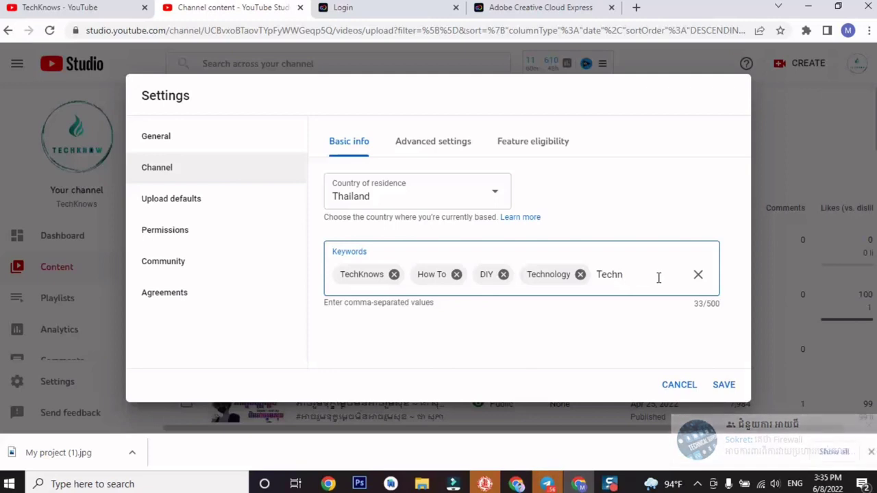
text(u)
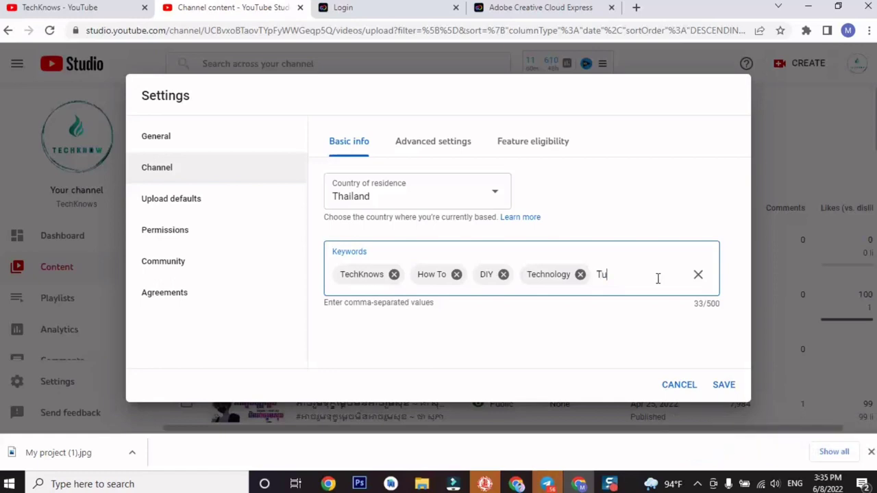
text(rtorial)
right_click(622, 277)
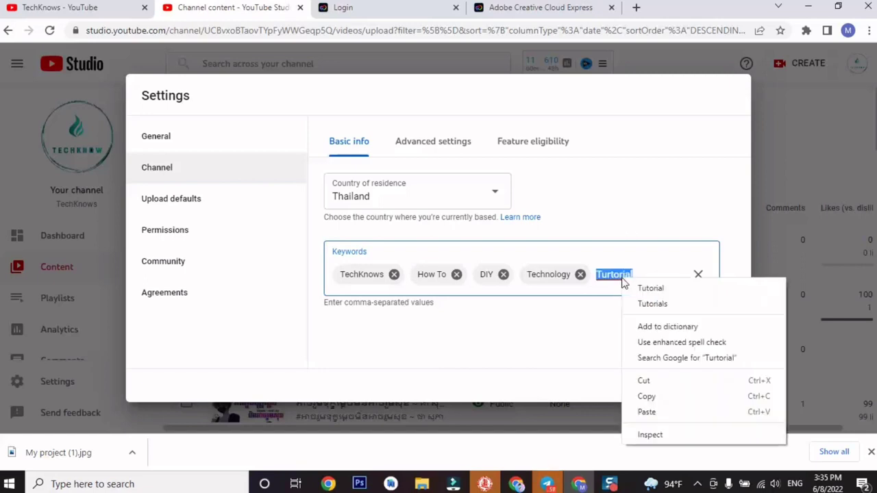
click(642, 288)
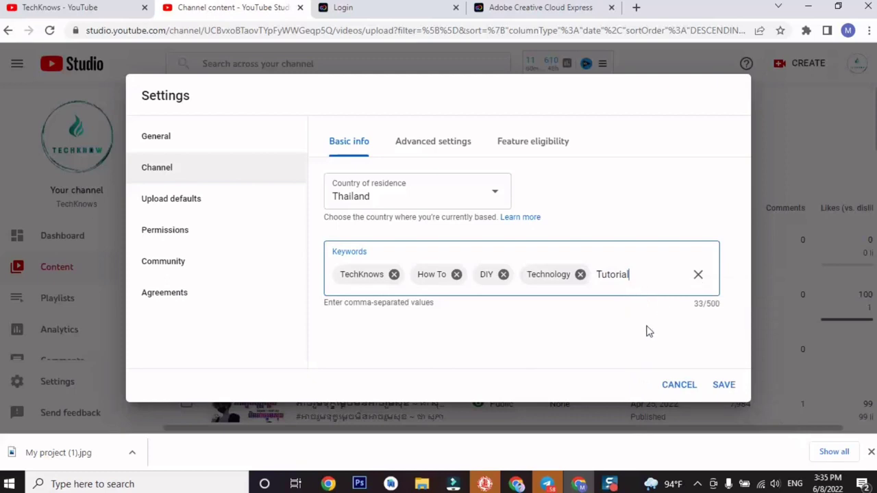
key(Return)
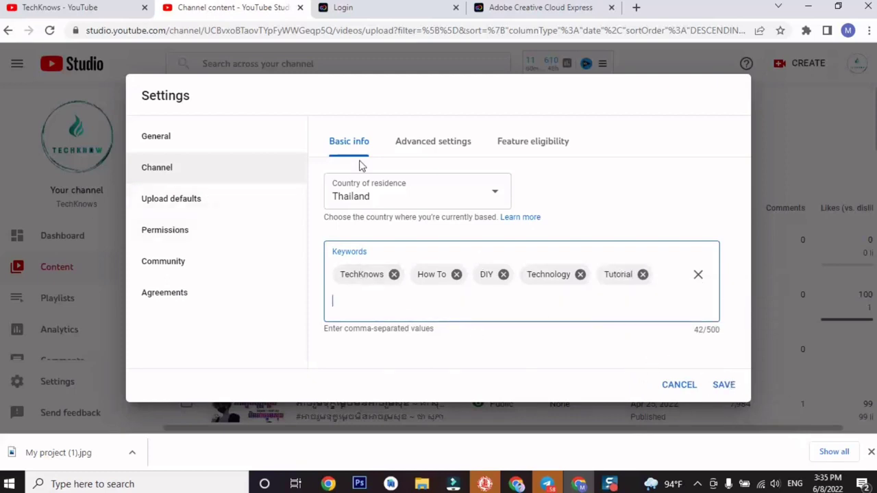
Review the Advanced settings and Feature eligibility tabs, then save the channel settings.
click(452, 143)
scroll(424, 276, down, 2)
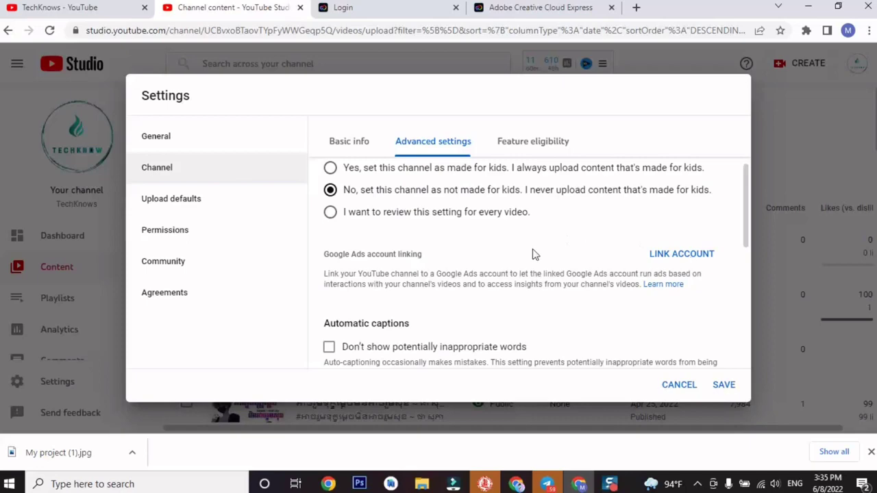
scroll(458, 281, down, 3)
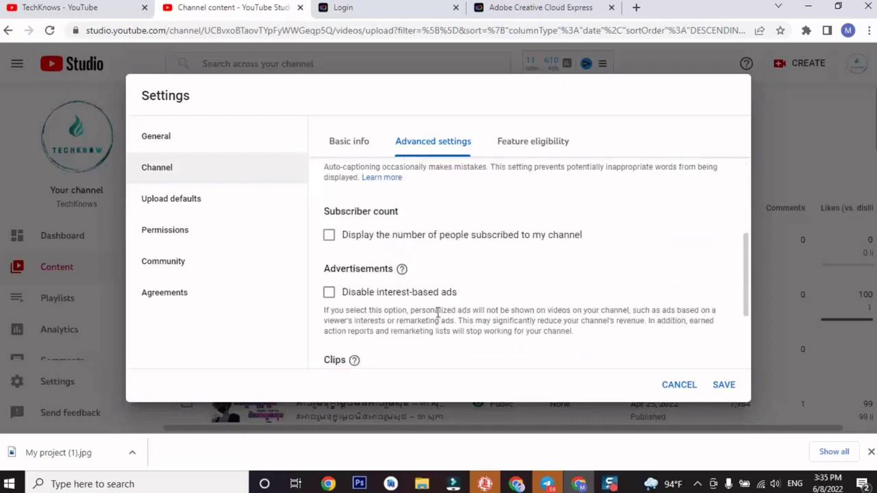
scroll(437, 314, up, 2)
scroll(438, 308, down, 1)
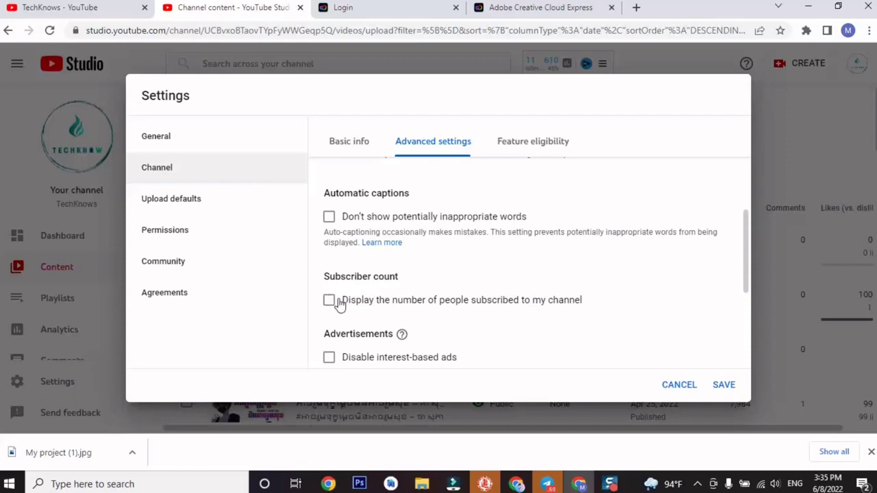
scroll(404, 288, up, 2)
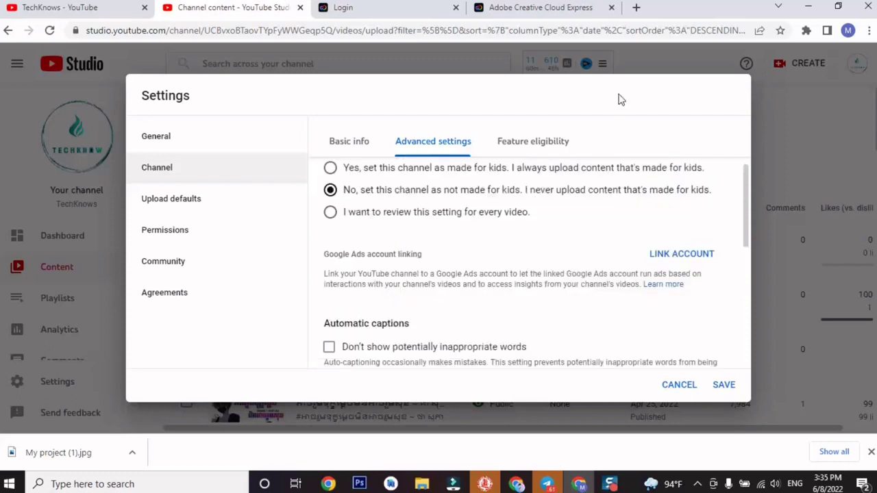
click(551, 140)
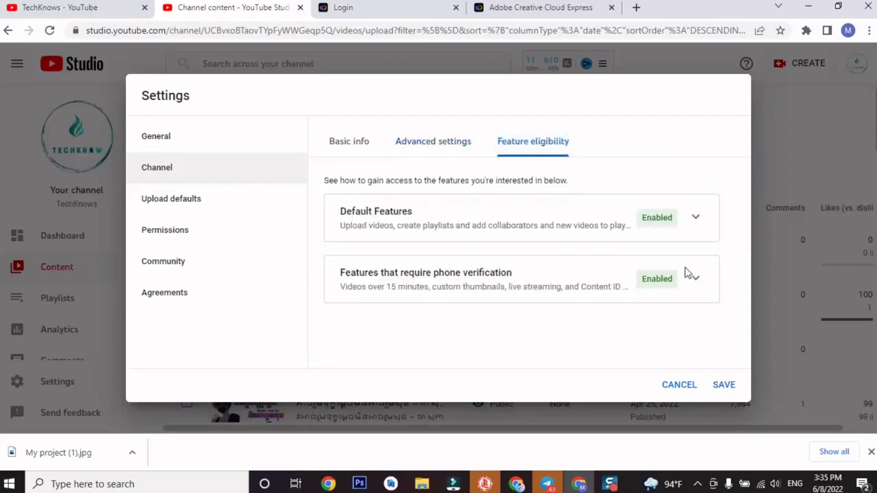
click(725, 385)
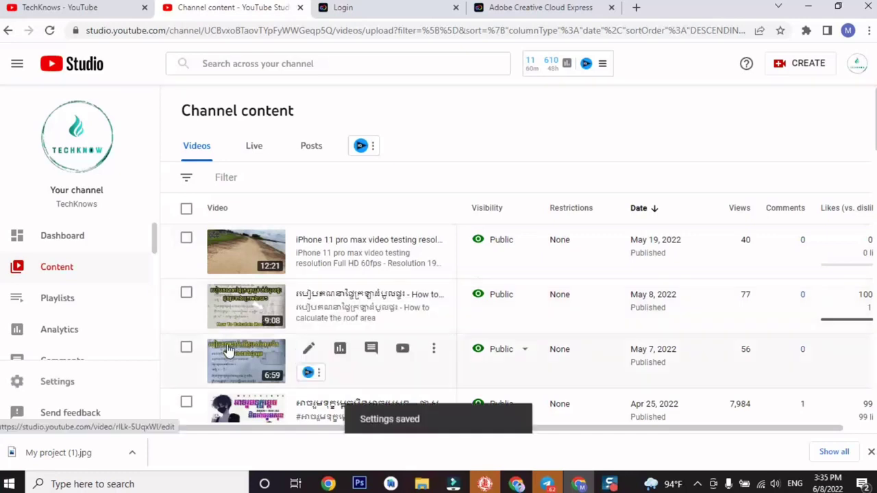
Reopen Settings on Upload defaults and check the default visibility choices without changing them.
click(78, 381)
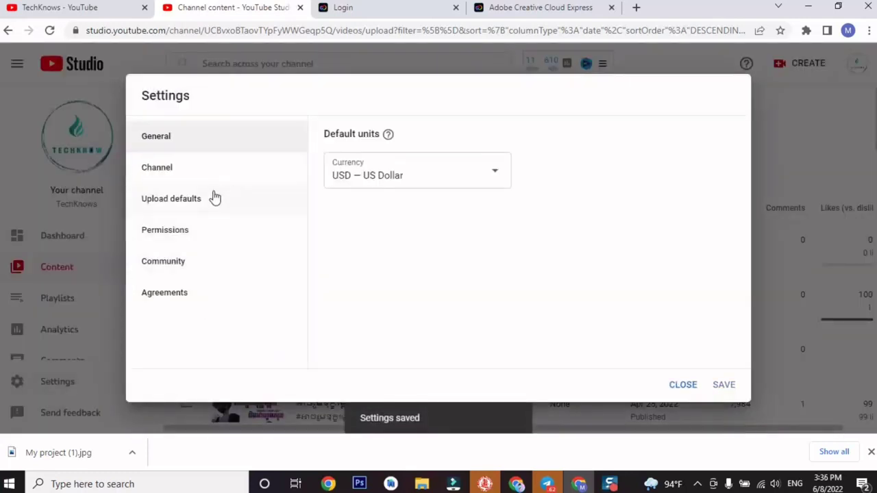
click(213, 198)
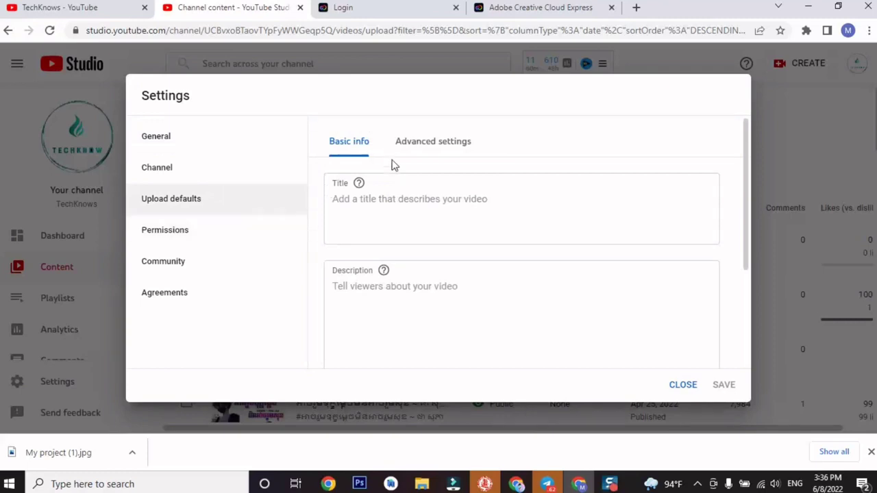
scroll(376, 254, down, 3)
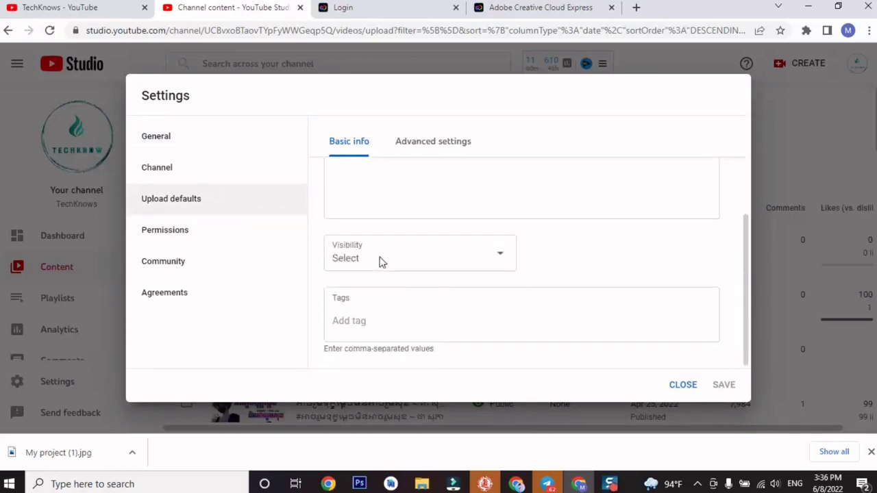
click(402, 265)
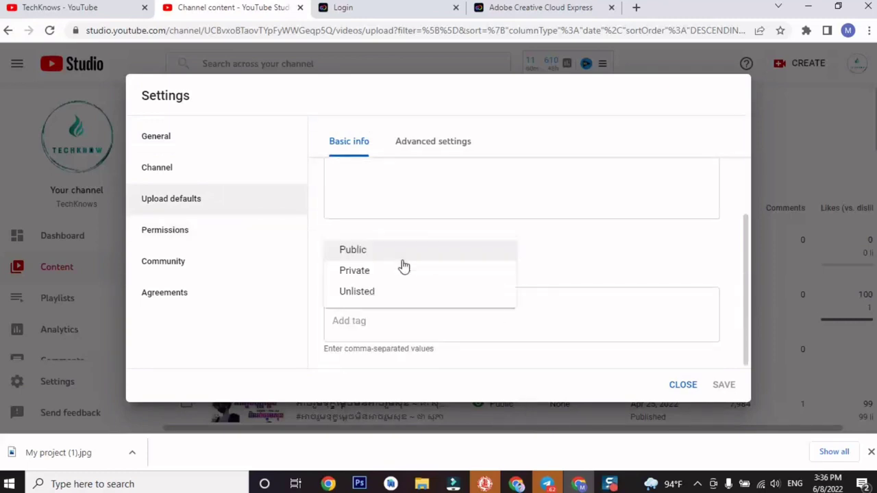
click(662, 266)
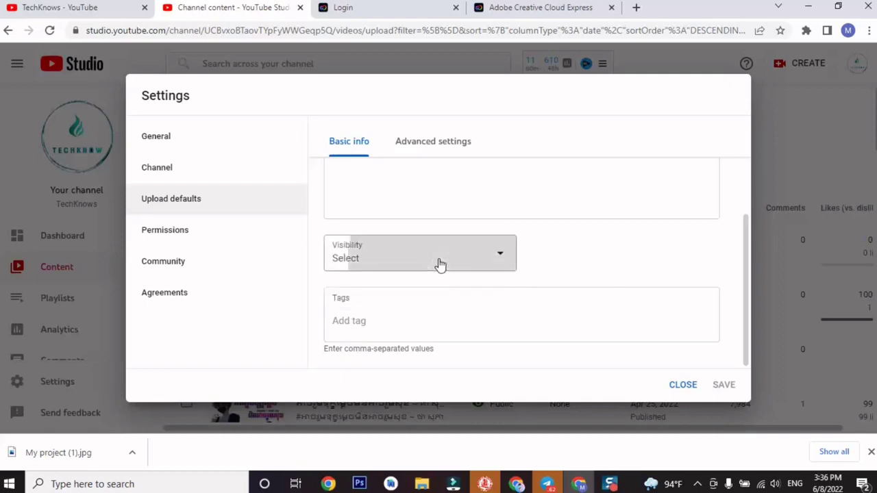
click(439, 265)
click(605, 268)
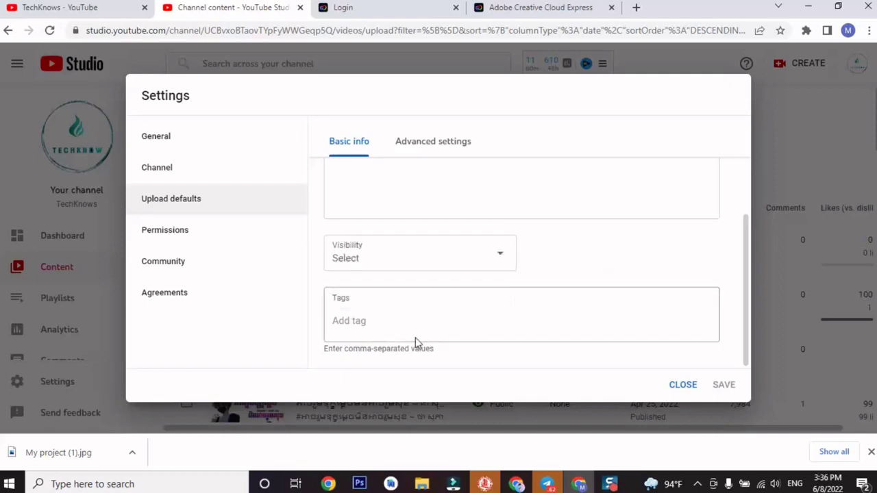
scroll(578, 311, up, 5)
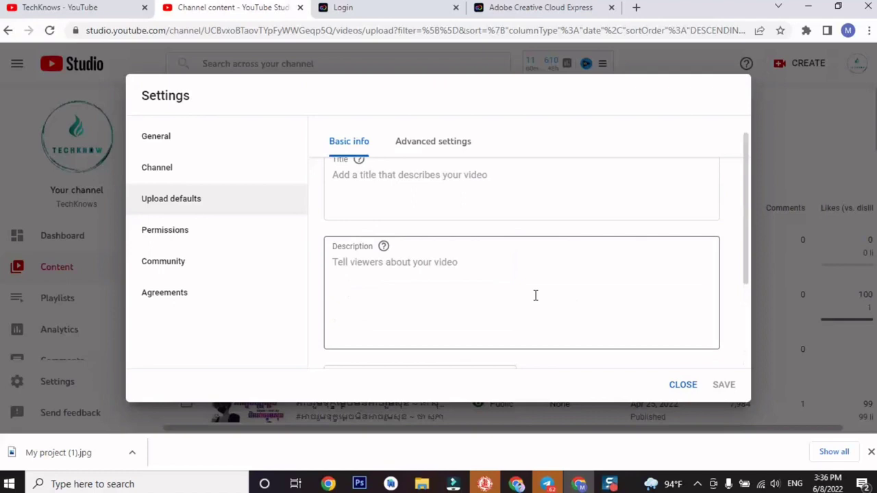
Open the upload defaults' Advanced settings tab and scroll through its options.
click(414, 146)
scroll(461, 312, down, 1)
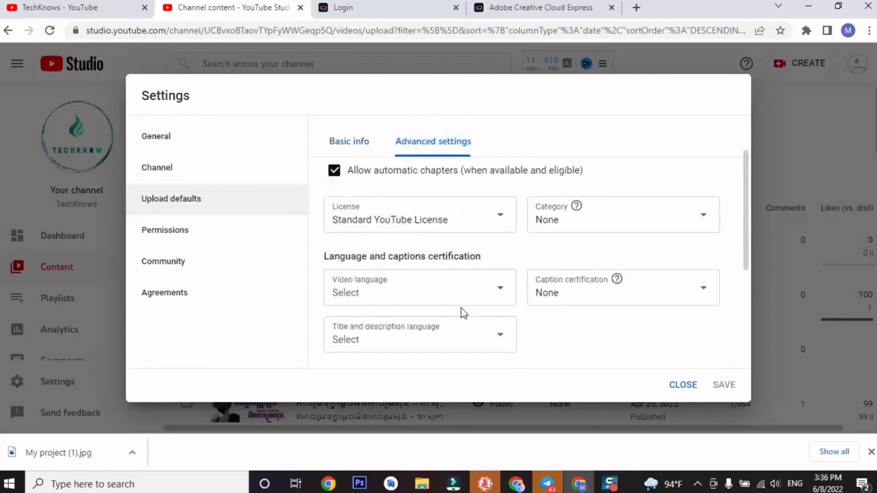
scroll(461, 312, down, 3)
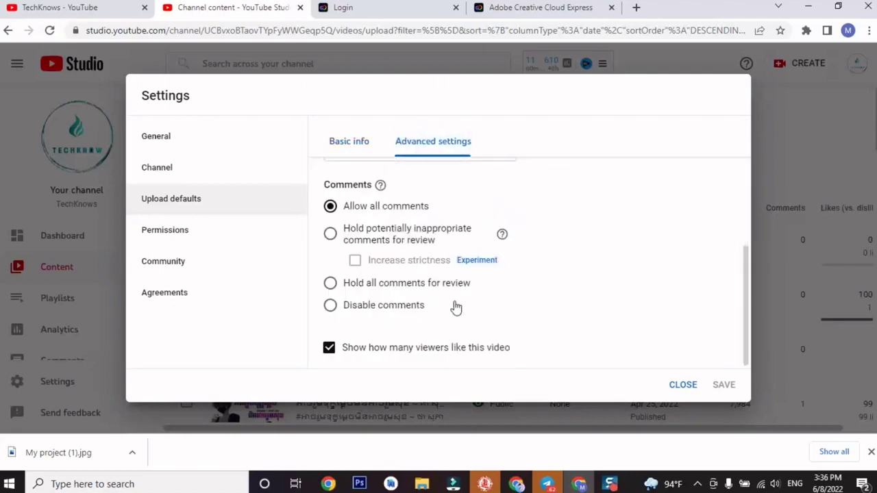
scroll(444, 320, up, 2)
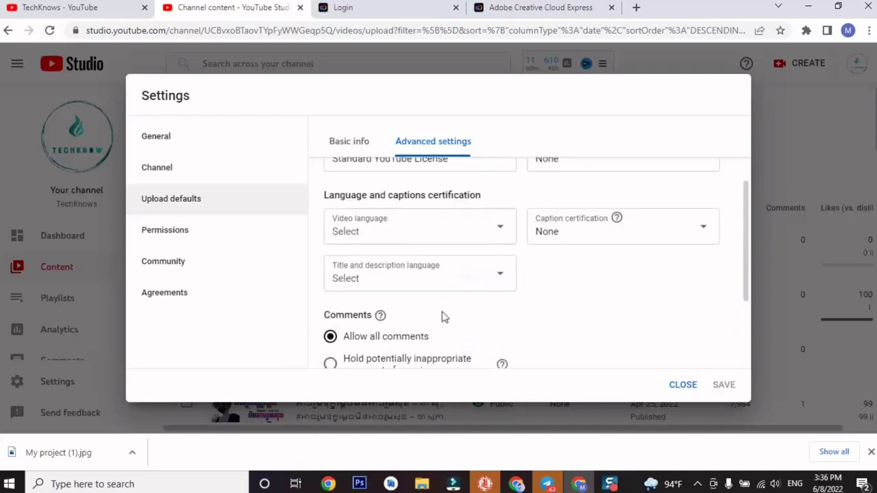
scroll(442, 316, down, 2)
scroll(444, 313, up, 3)
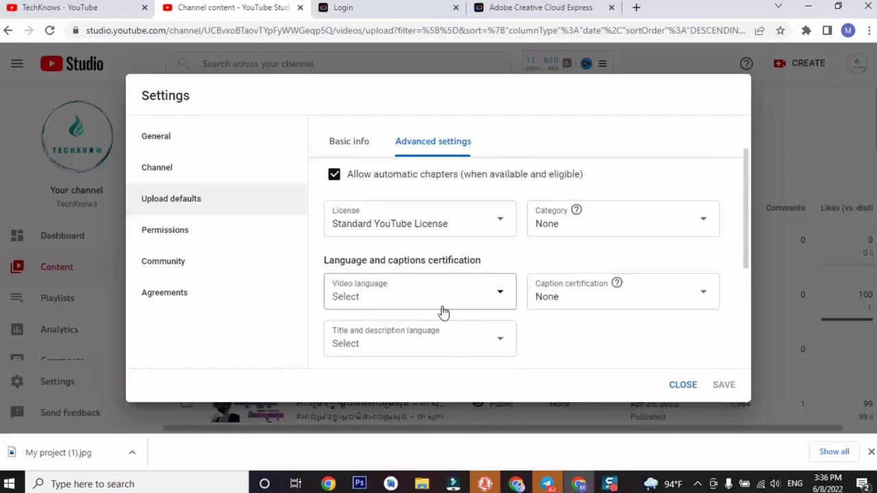
scroll(465, 303, up, 1)
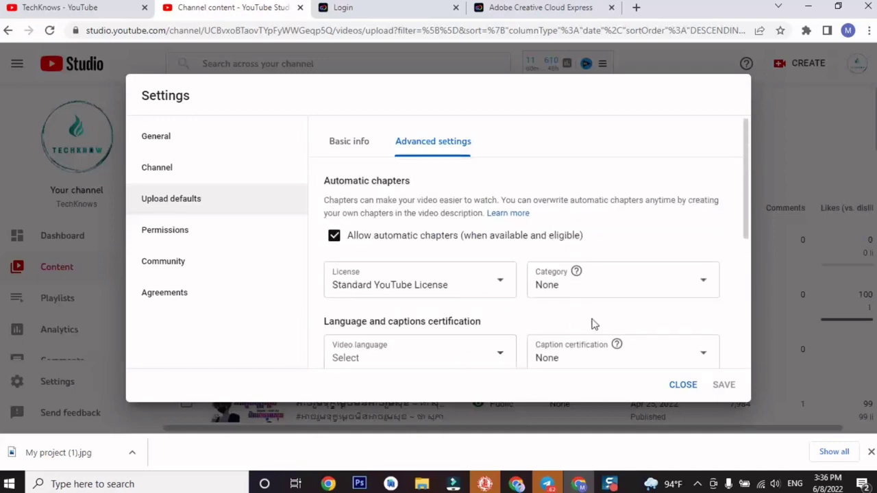
Choose Howto & Style from the Category dropdown.
click(639, 299)
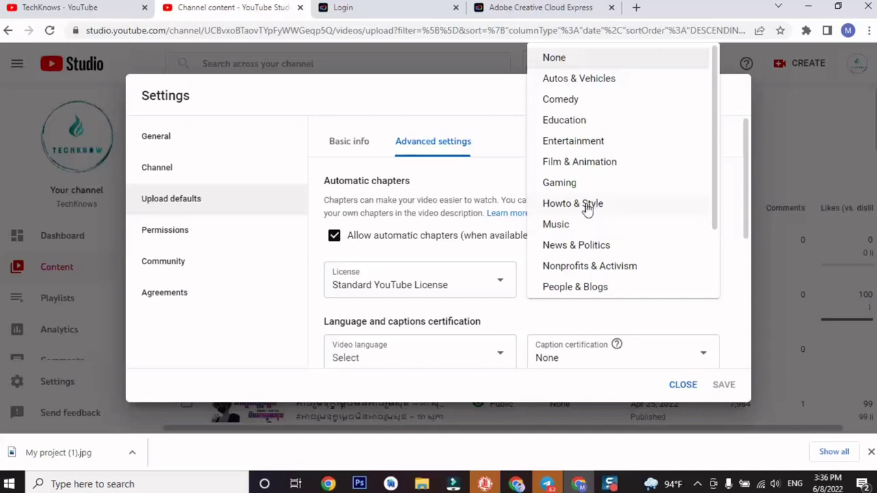
scroll(587, 208, down, 2)
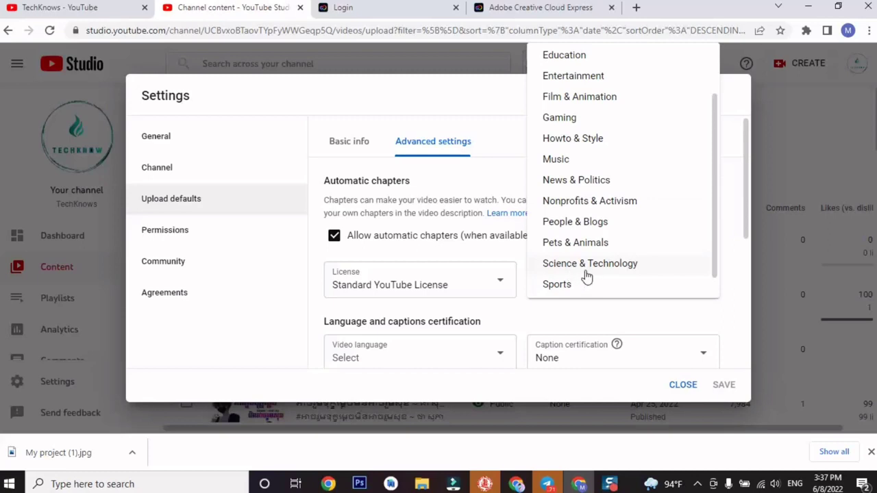
scroll(583, 274, down, 1)
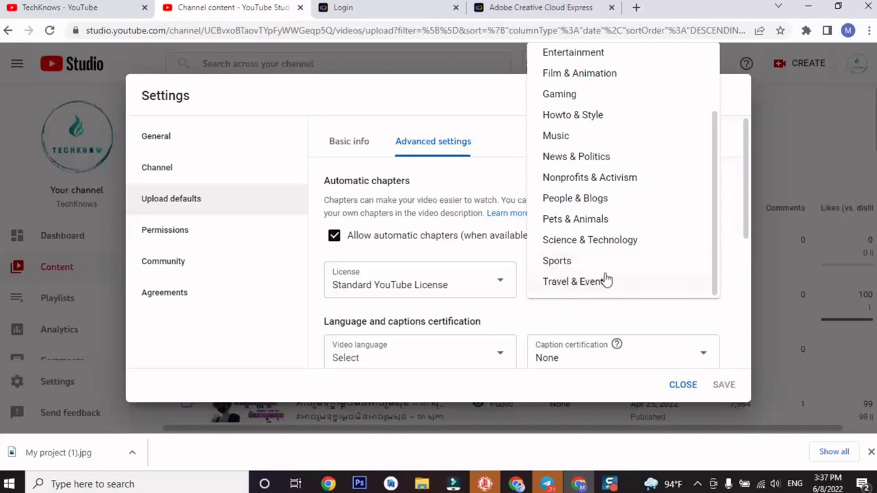
scroll(605, 278, up, 1)
scroll(605, 278, up, 1)
click(606, 205)
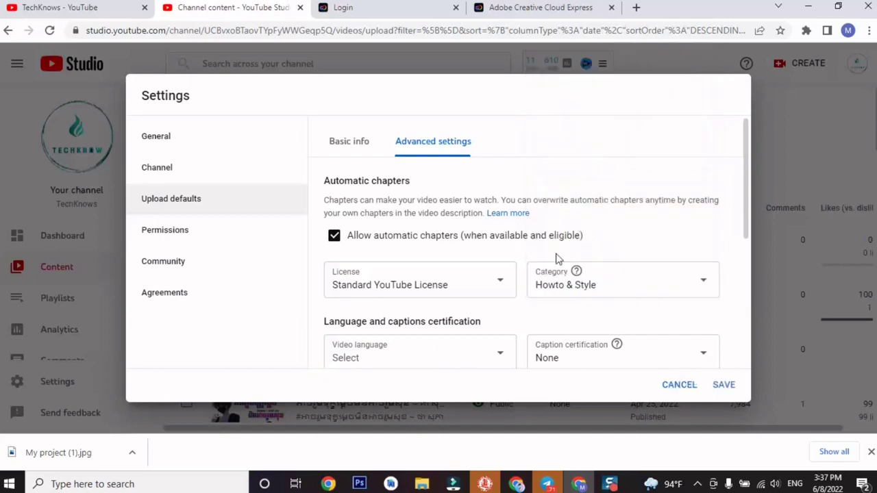
scroll(514, 321, down, 3)
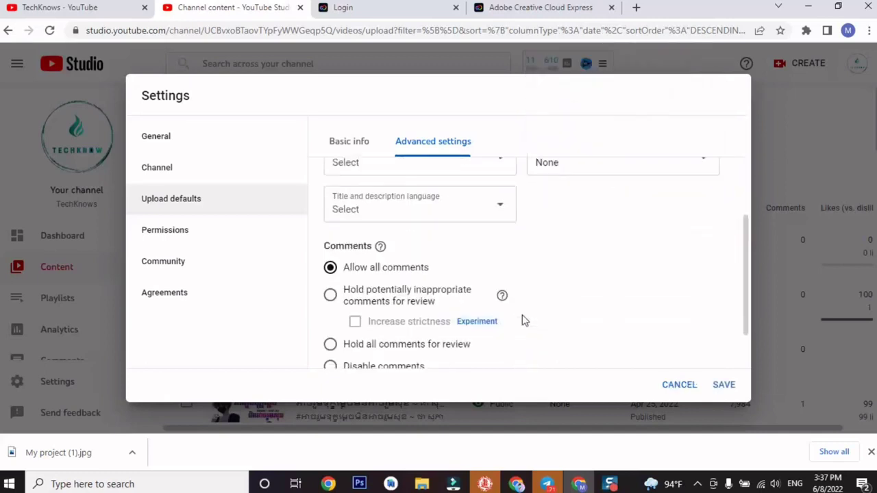
scroll(528, 312, down, 1)
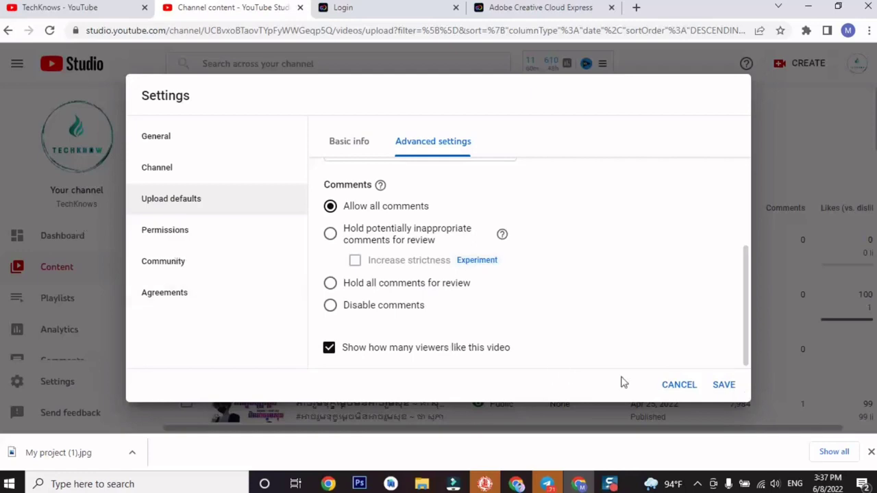
Save the upload defaults, then check the watch-hours figure on the Monetization page.
click(717, 387)
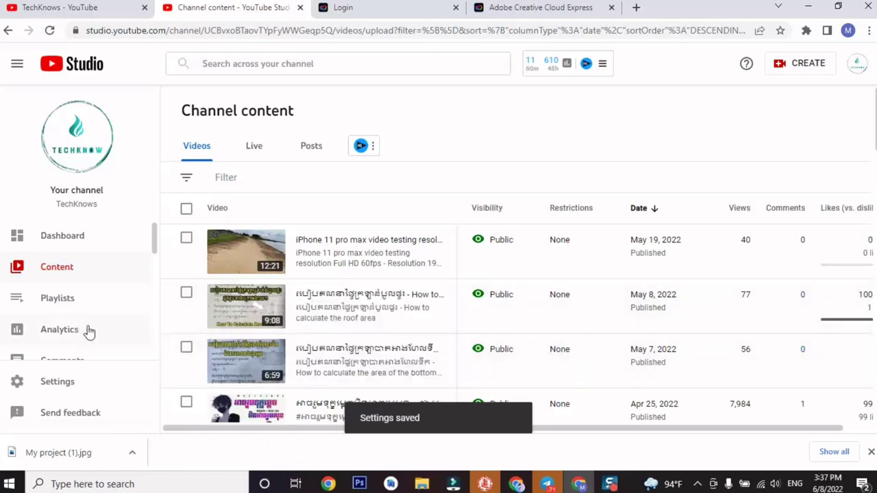
scroll(92, 331, down, 3)
click(94, 269)
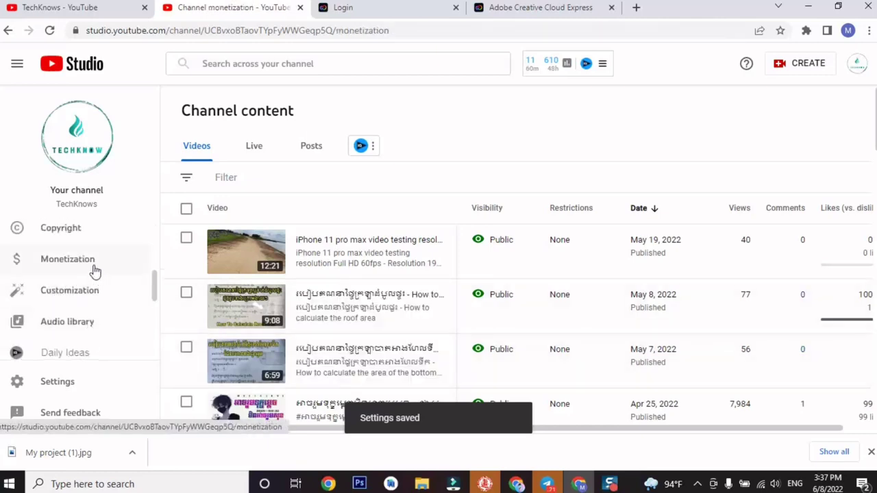
scroll(581, 337, down, 2)
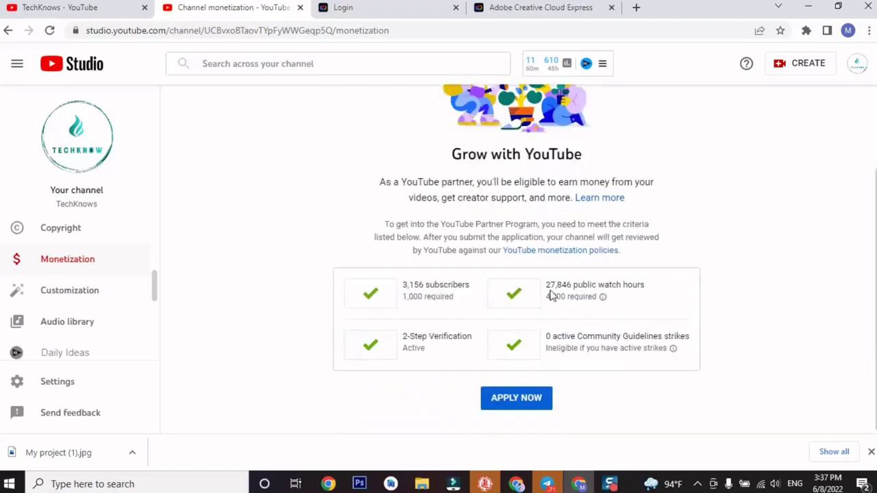
drag(548, 292, 608, 309)
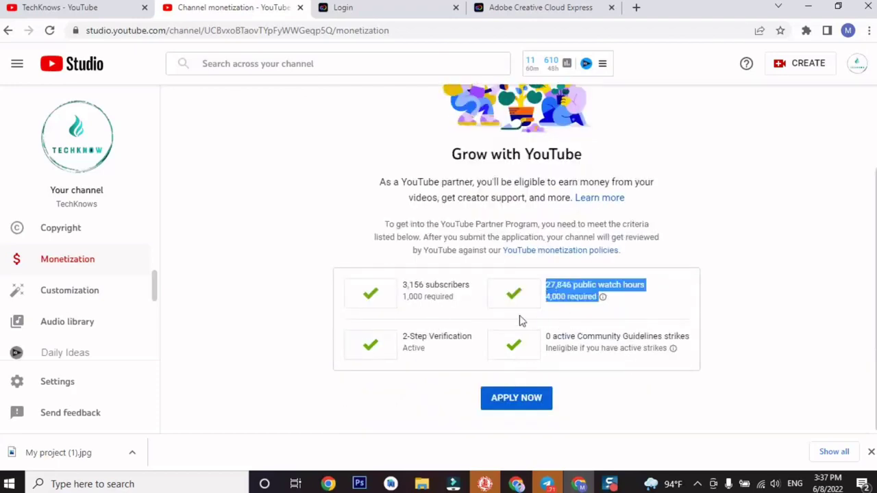
scroll(521, 321, up, 3)
Compare with the public channel page, then return to Monetization and clear the highlighted text.
click(94, 7)
scroll(447, 361, down, 4)
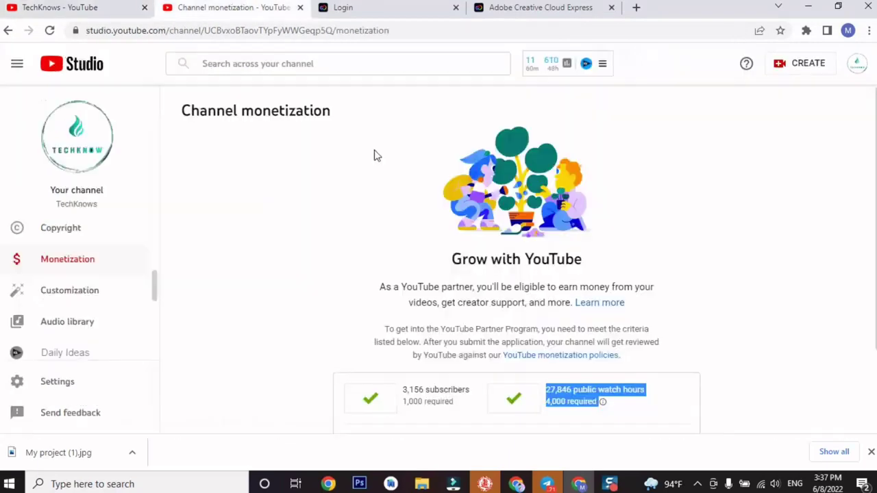
click(226, 7)
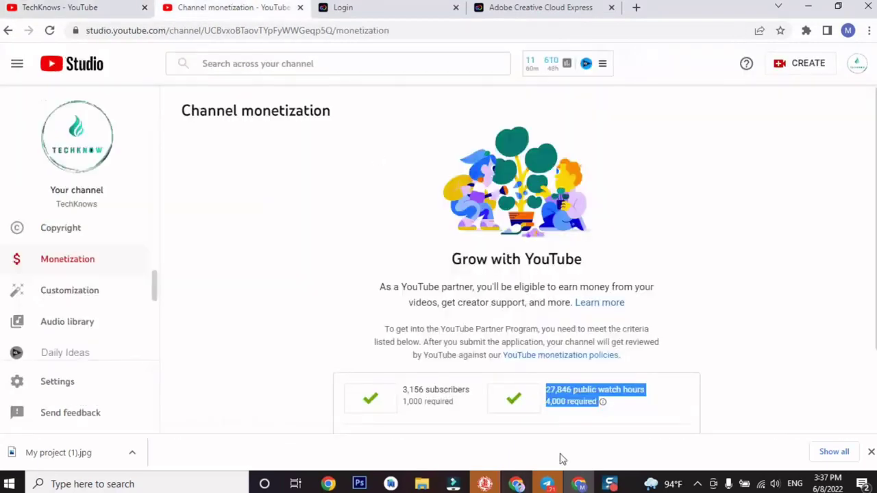
scroll(499, 409, down, 2)
click(727, 315)
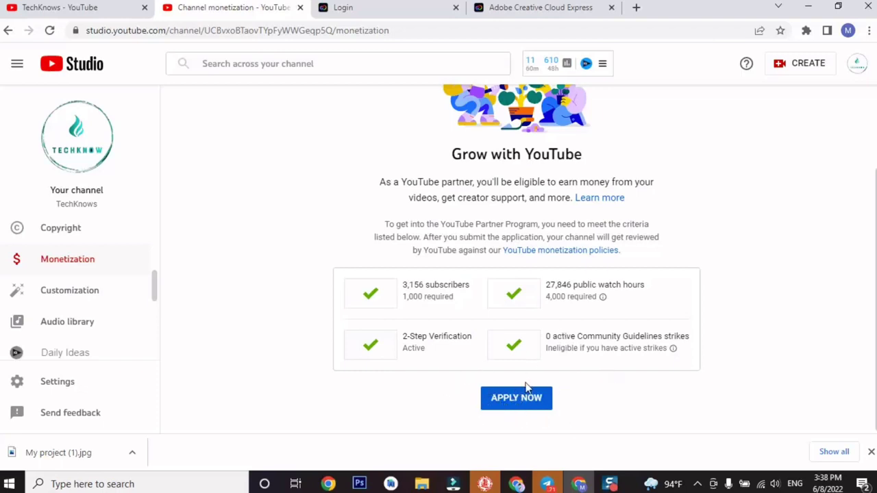
scroll(96, 271, up, 2)
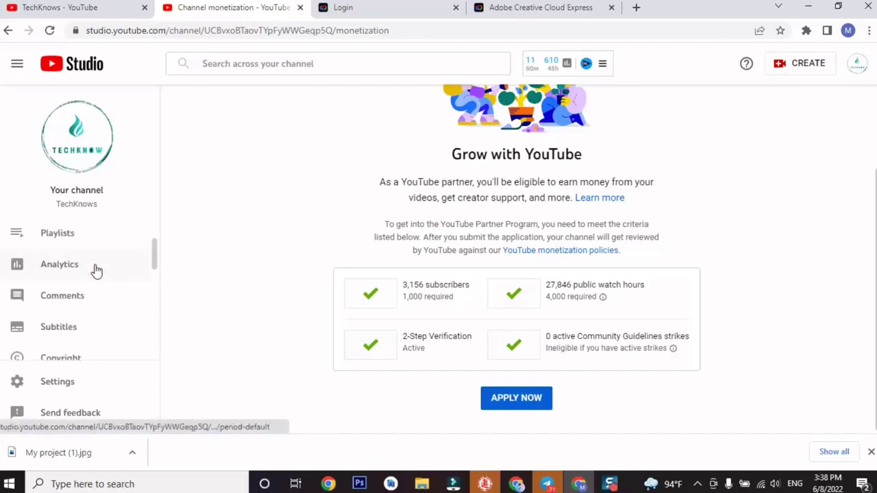
scroll(96, 271, up, 3)
Open the Studio dashboard, browse the TechKnows Videos page with its yellow banner, then go Home.
click(92, 252)
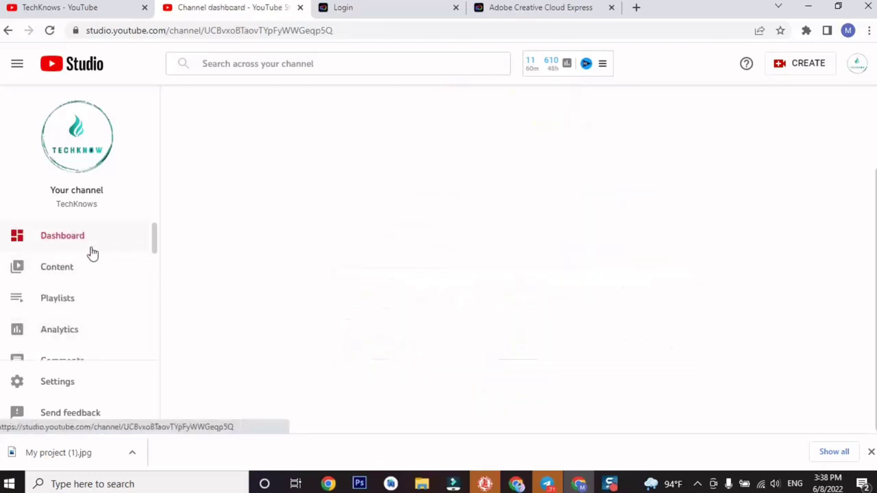
click(82, 7)
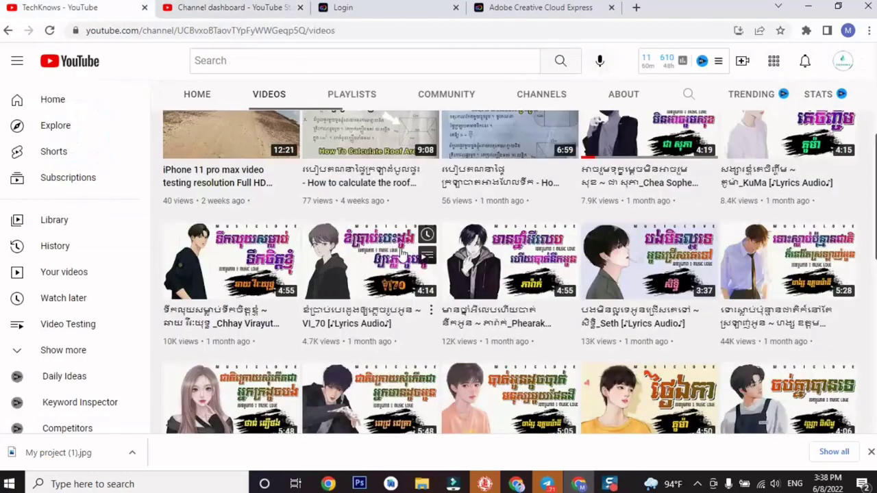
scroll(336, 342, up, 5)
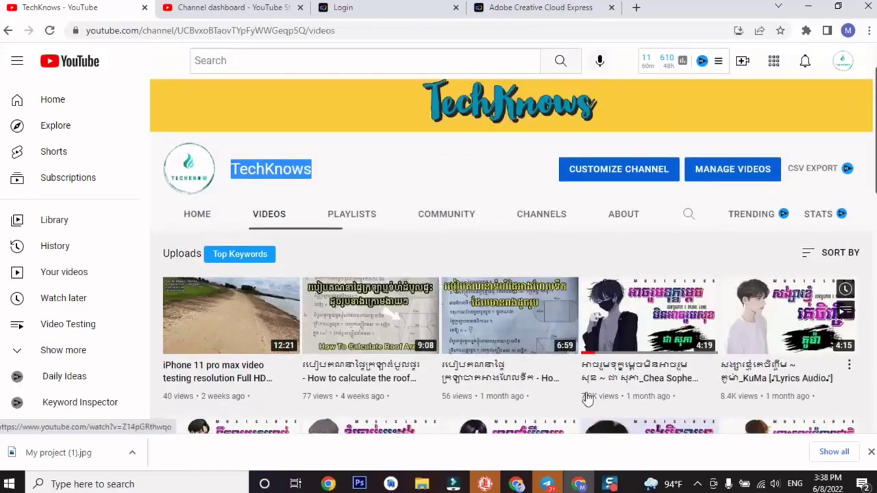
scroll(577, 341, down, 2)
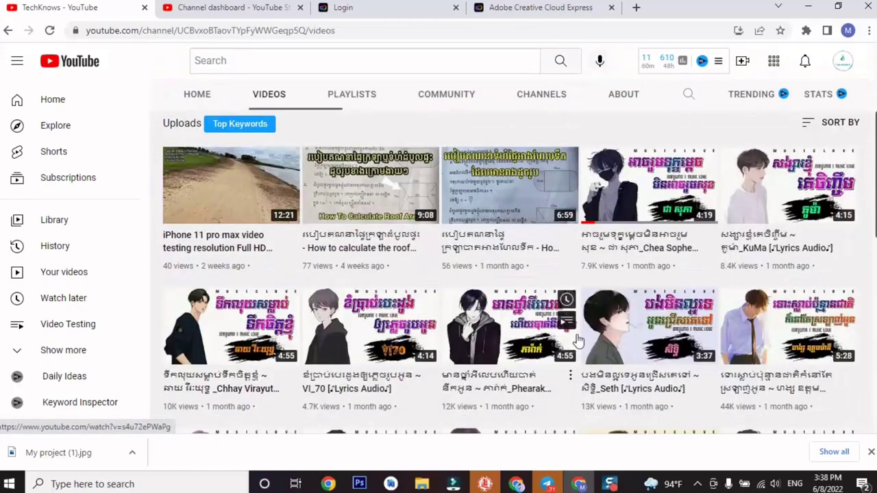
scroll(577, 340, down, 6)
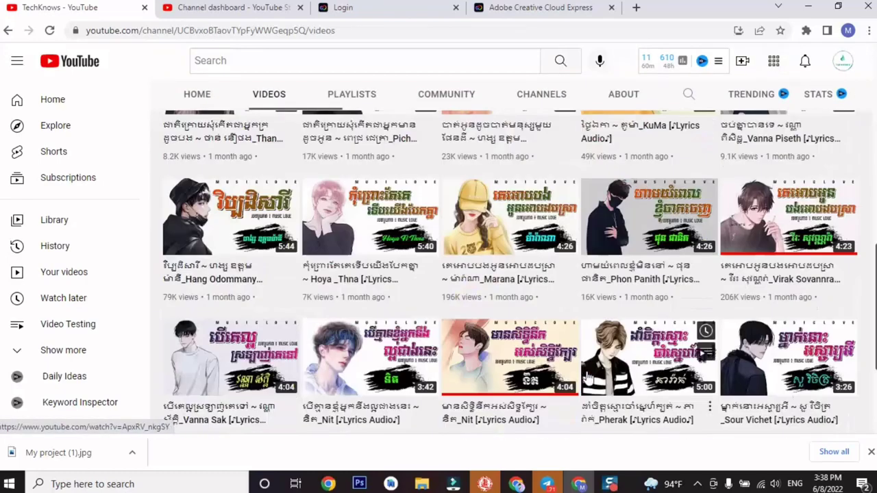
scroll(476, 363, down, 3)
scroll(463, 359, up, 5)
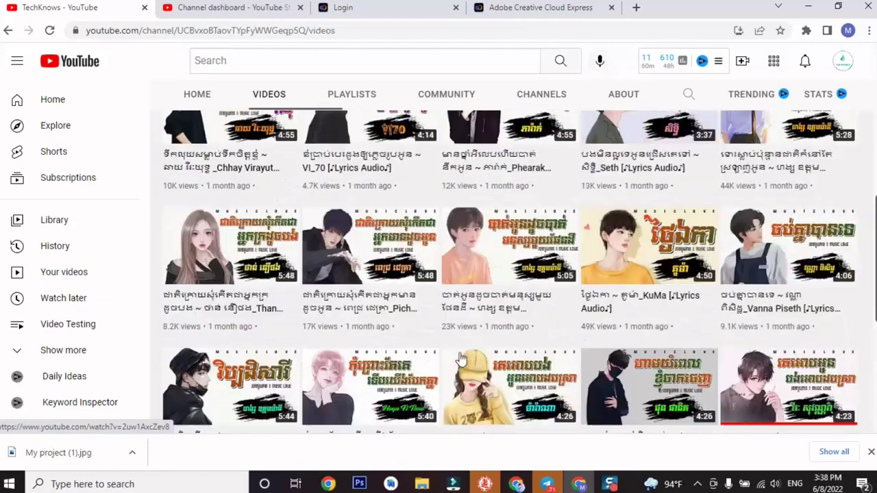
scroll(463, 359, up, 6)
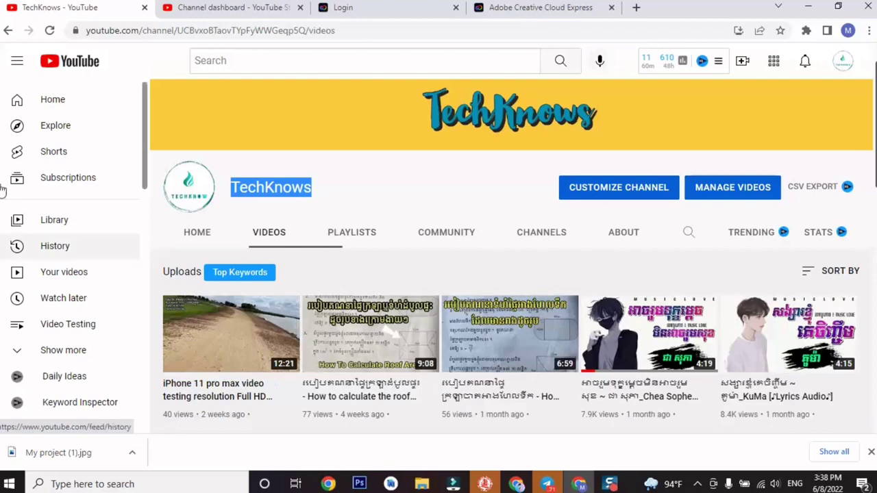
click(84, 108)
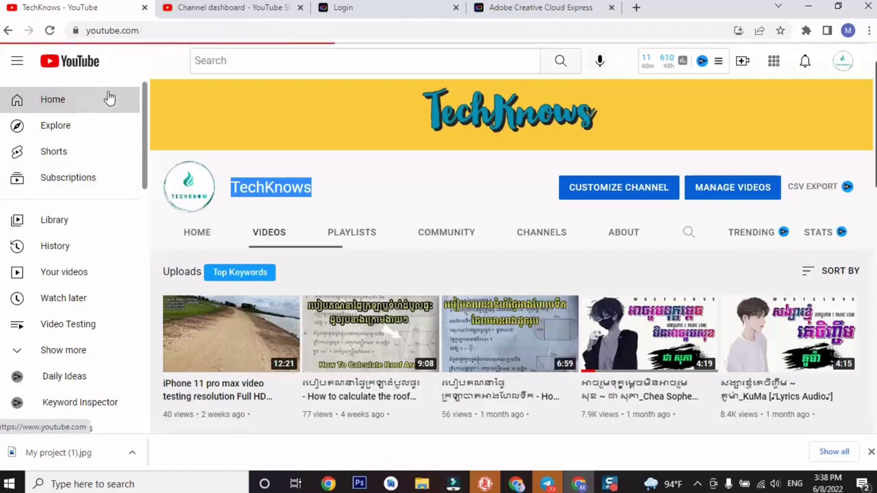